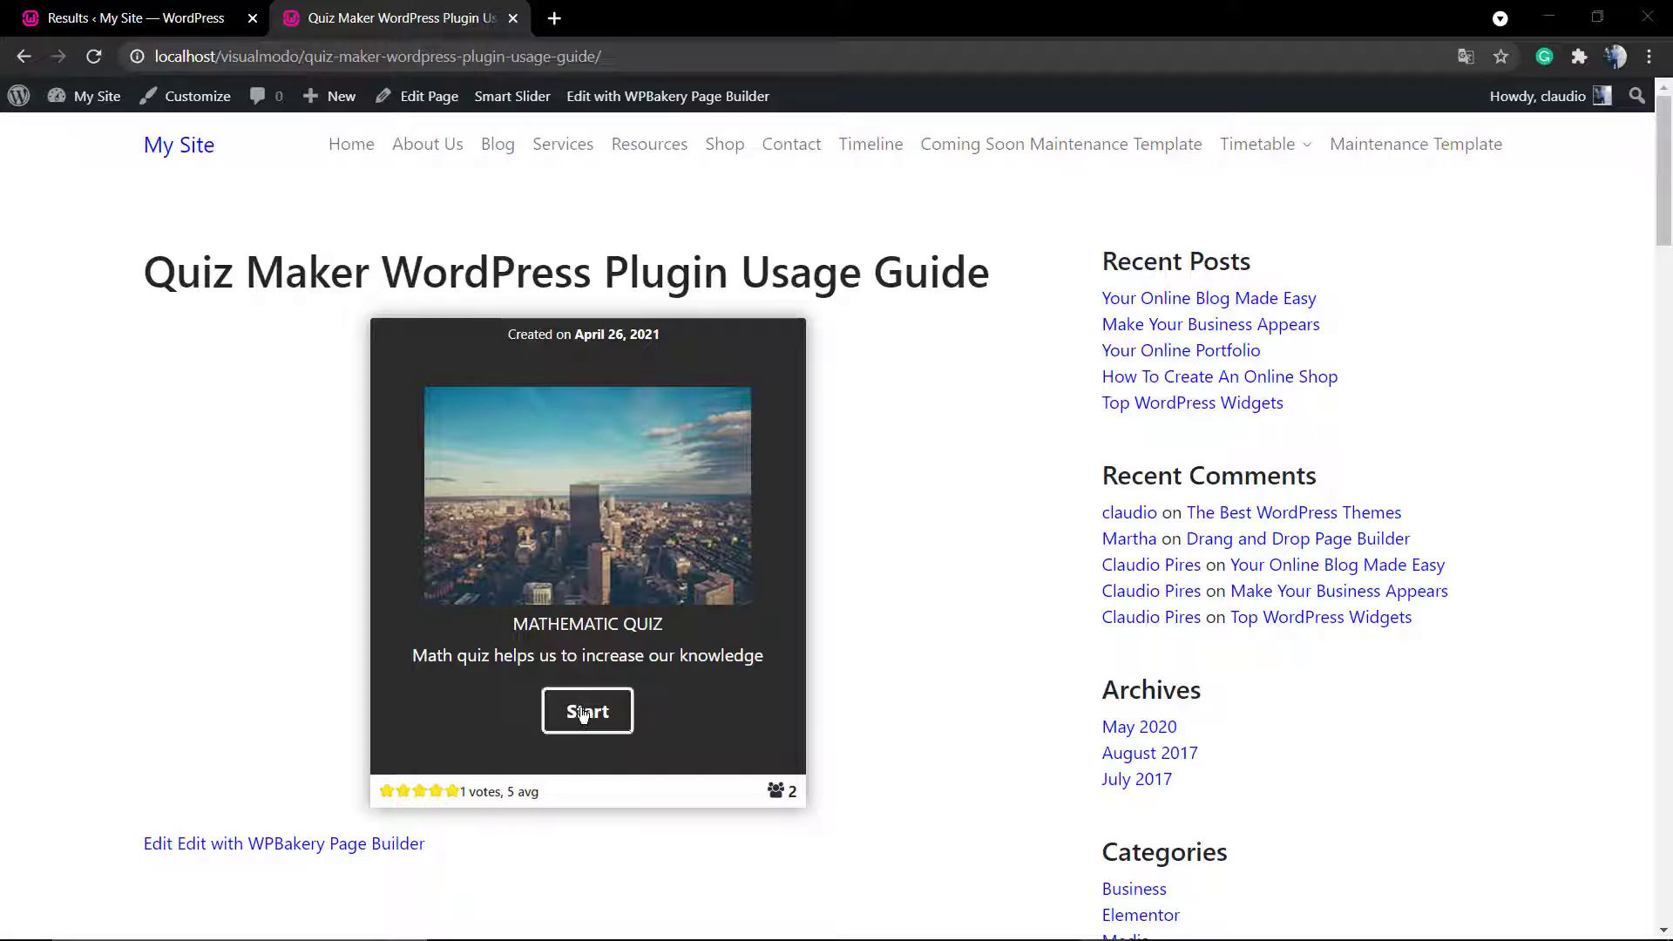
Step: Open the details of the 5-rated, 17-second Mathematic Quiz attempt from the results list
click(168, 18)
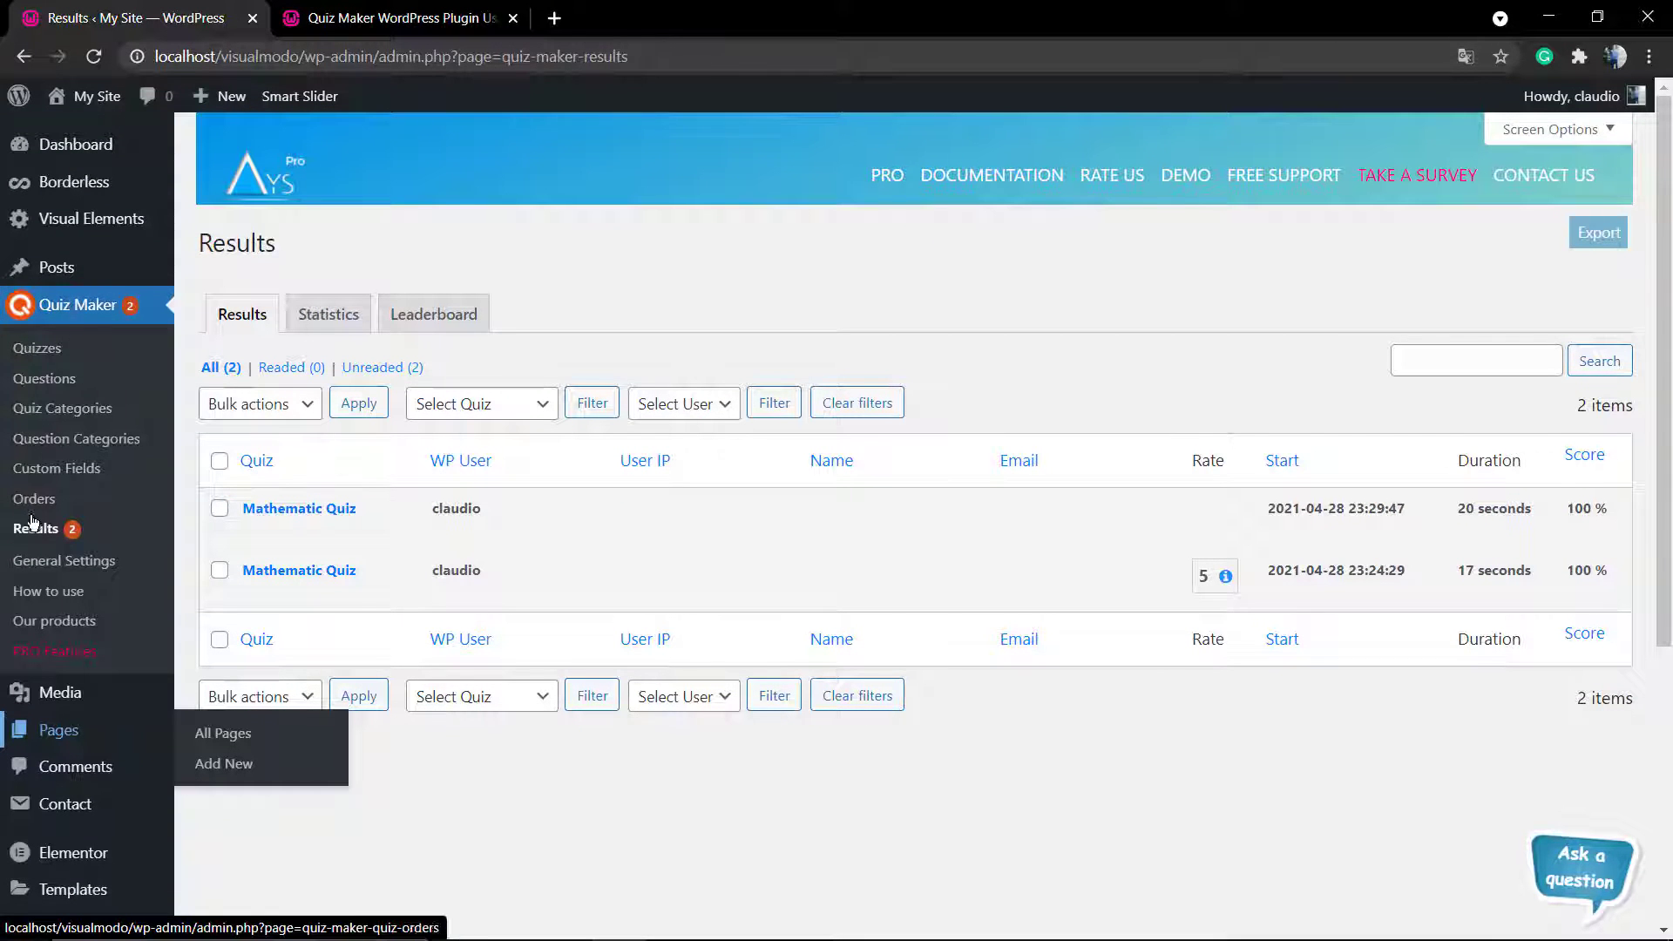
mouse_move(328, 509)
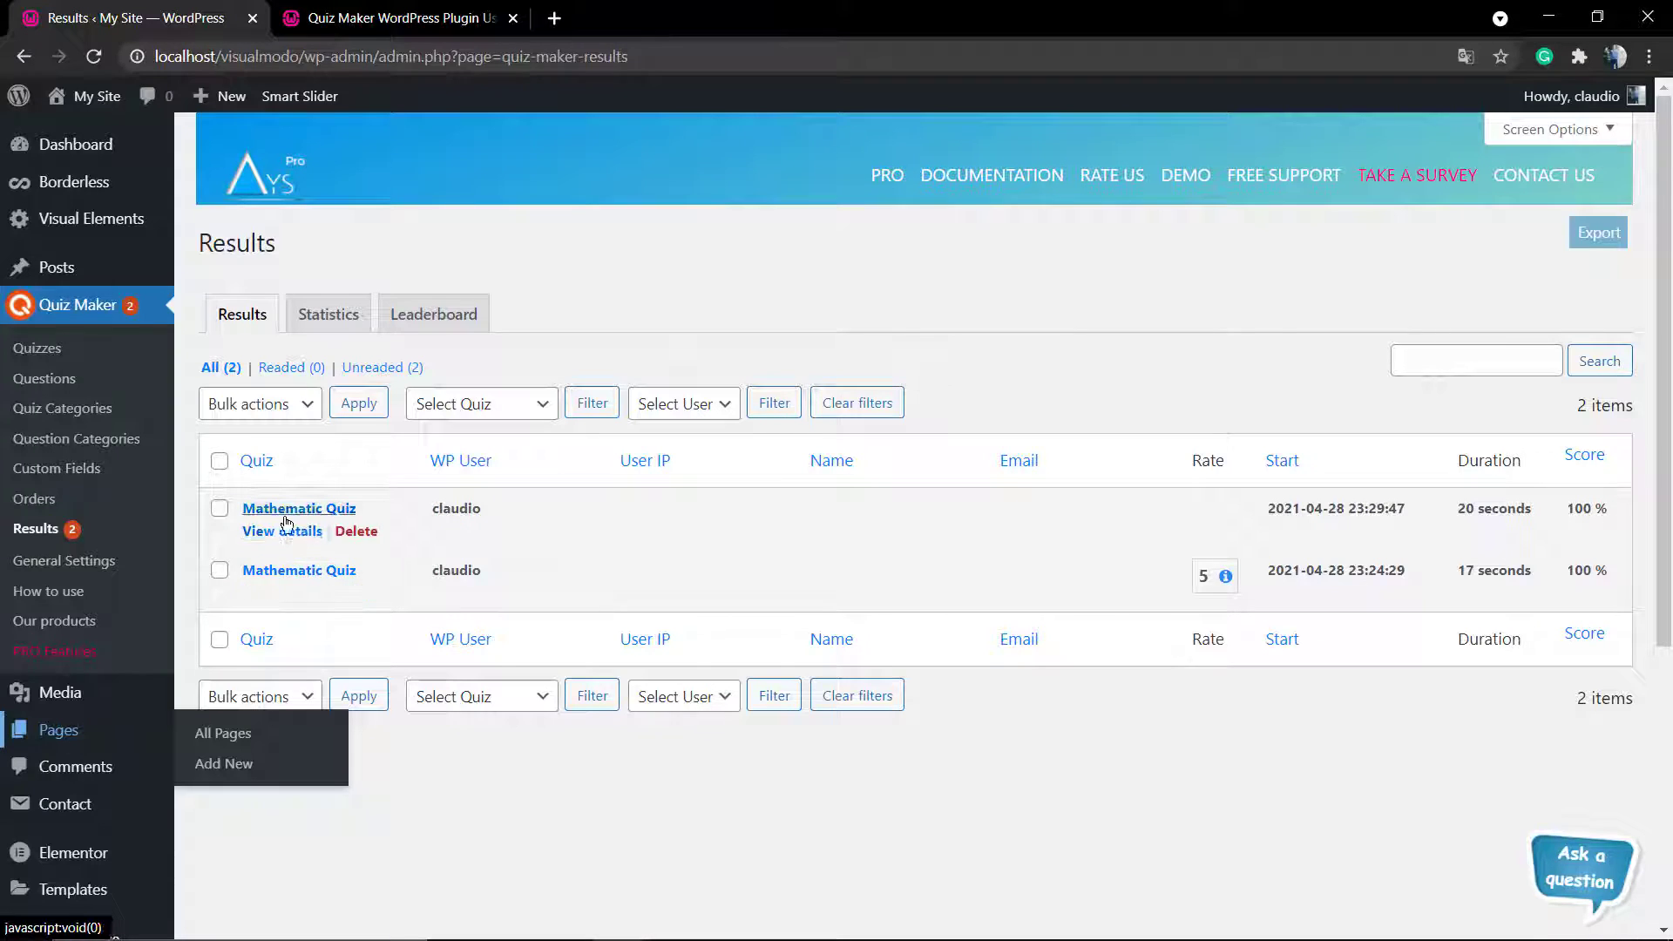
click(314, 572)
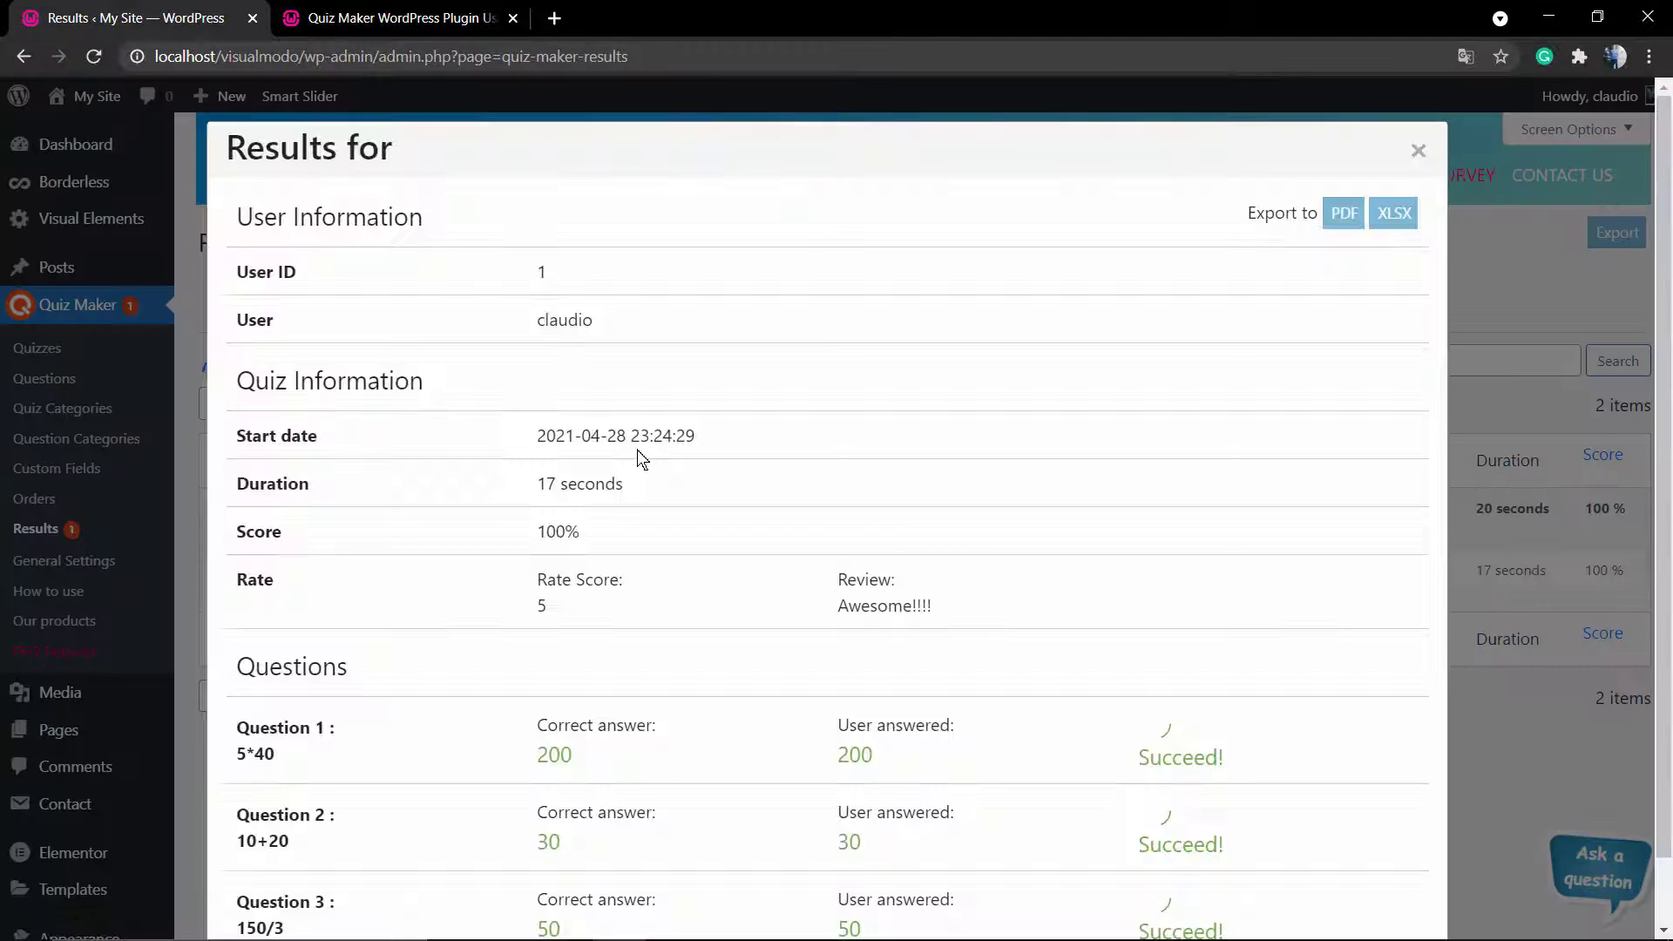
scroll(784, 510, down, 1)
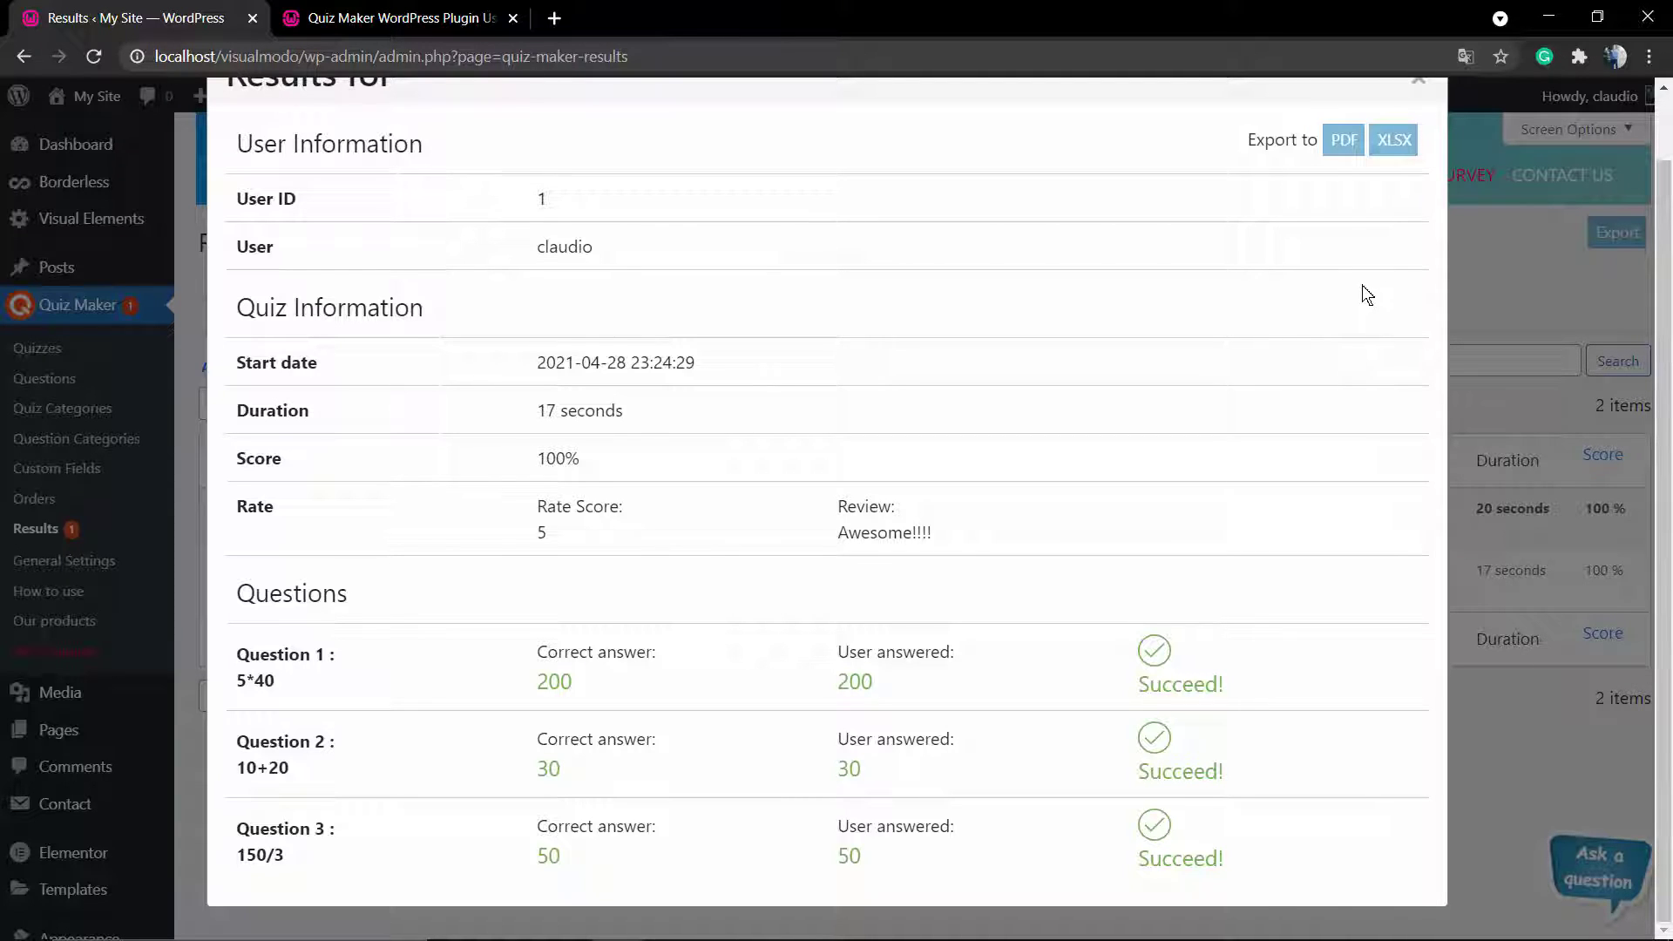
Step: Select the 'Awesome!!!!' review, export the result details as XLSX, and close the modal
drag(970, 553, 831, 531)
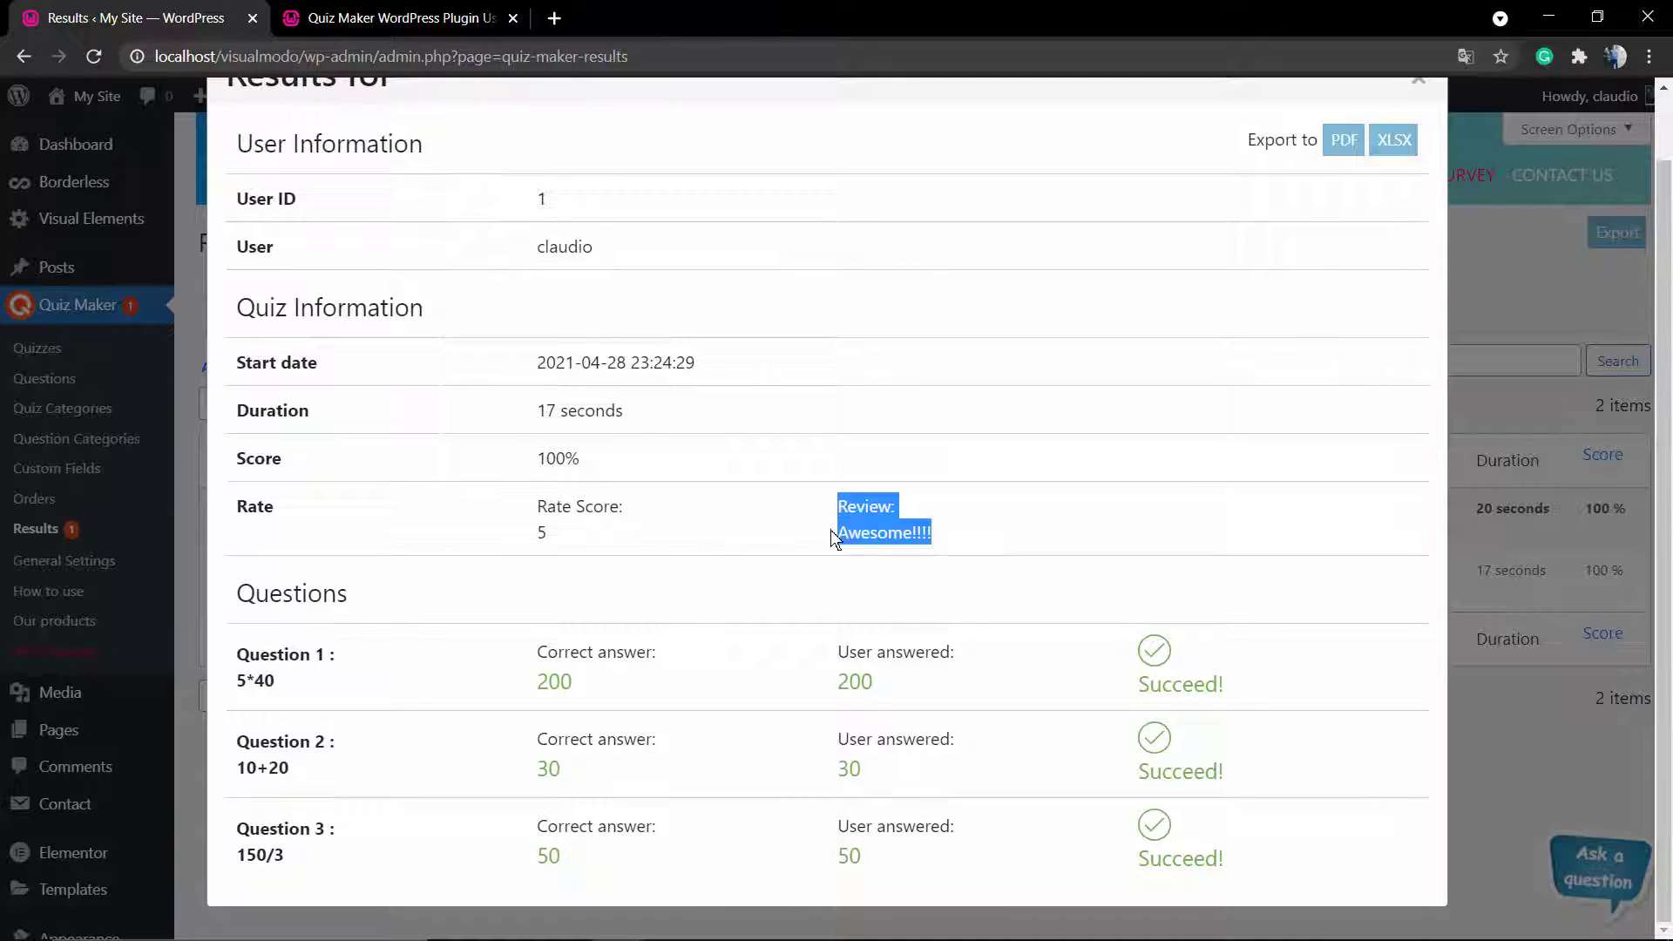
click(939, 531)
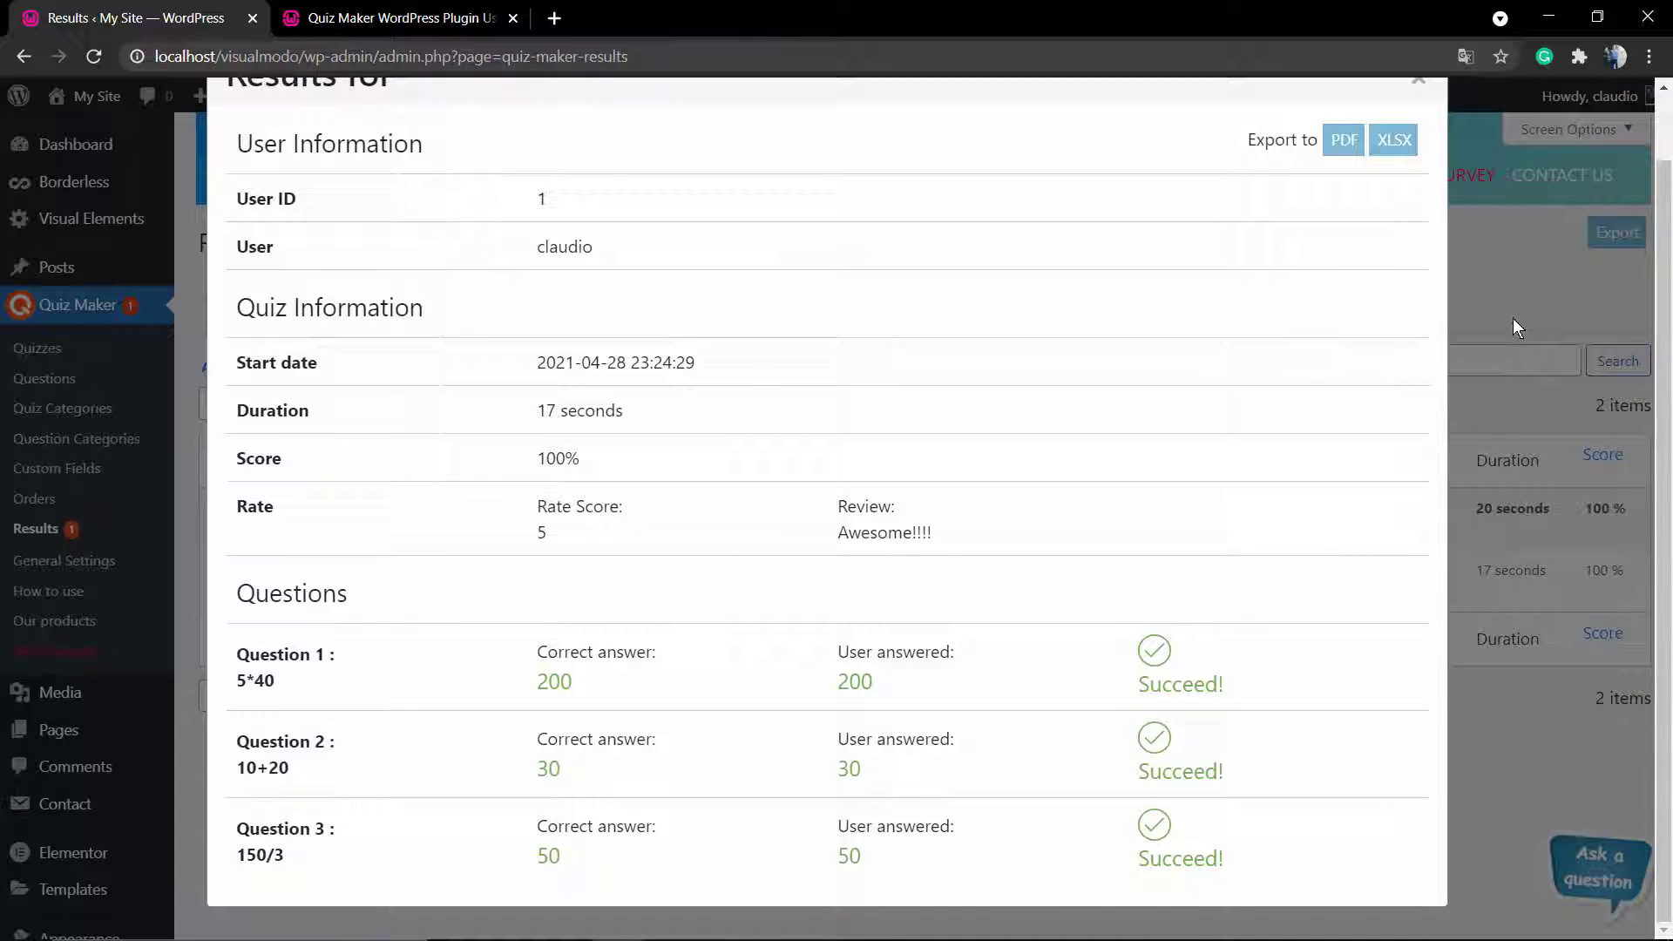
click(1390, 144)
click(1460, 227)
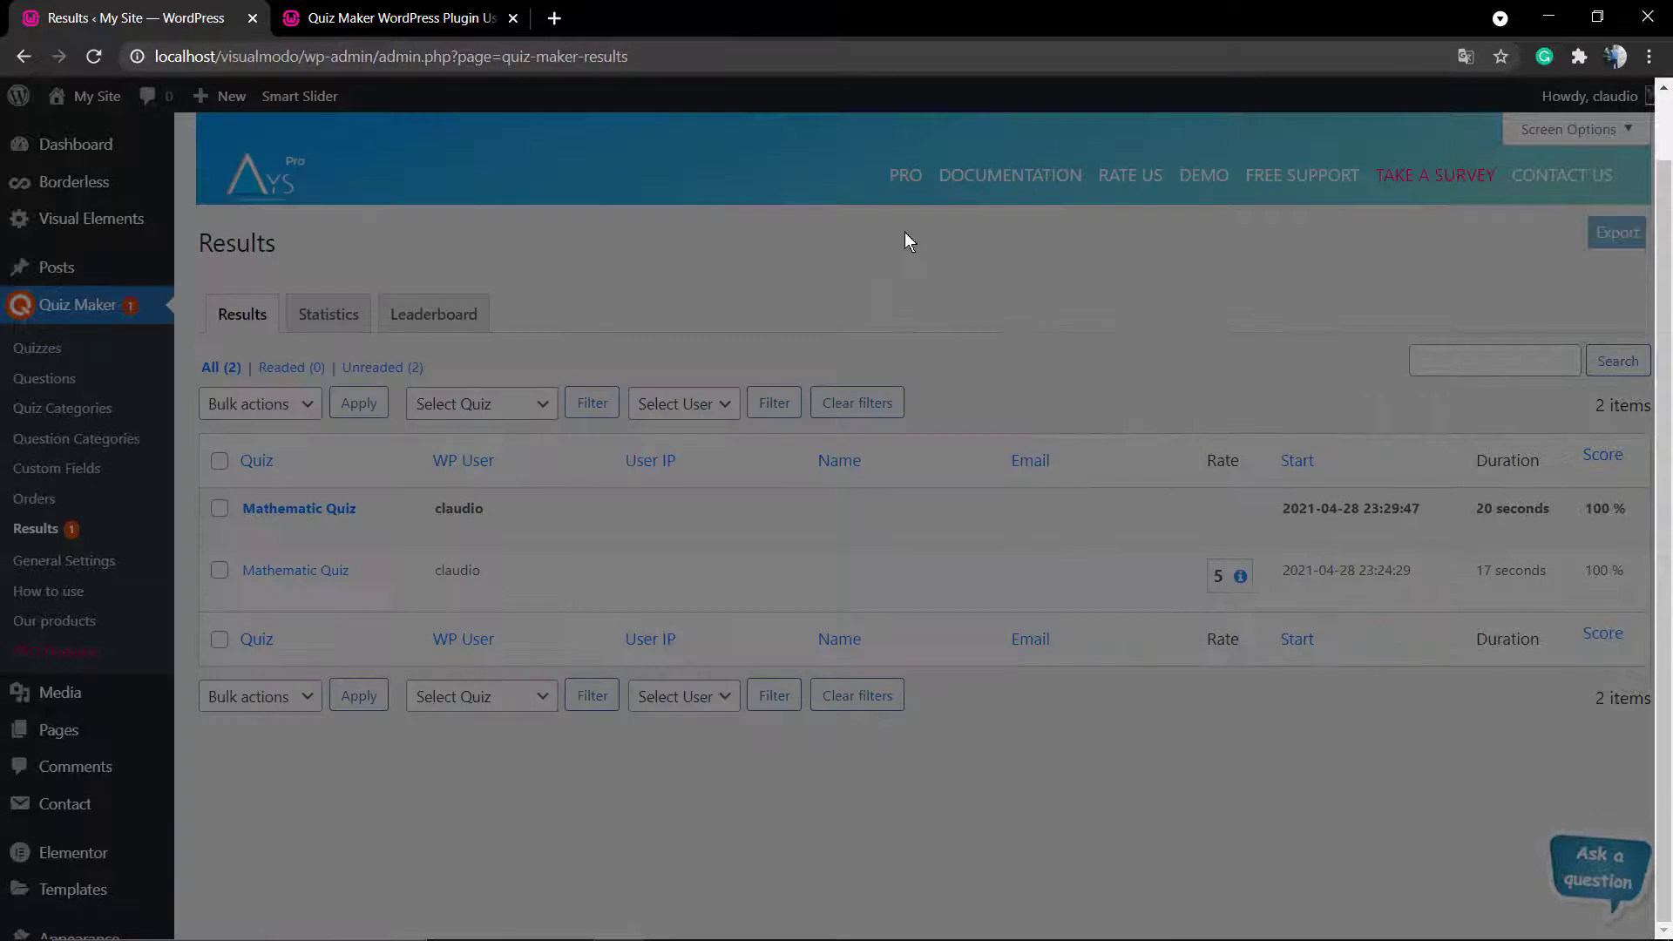
Step: Open the Mathematic Quiz for editing from the Quizzes list
click(52, 315)
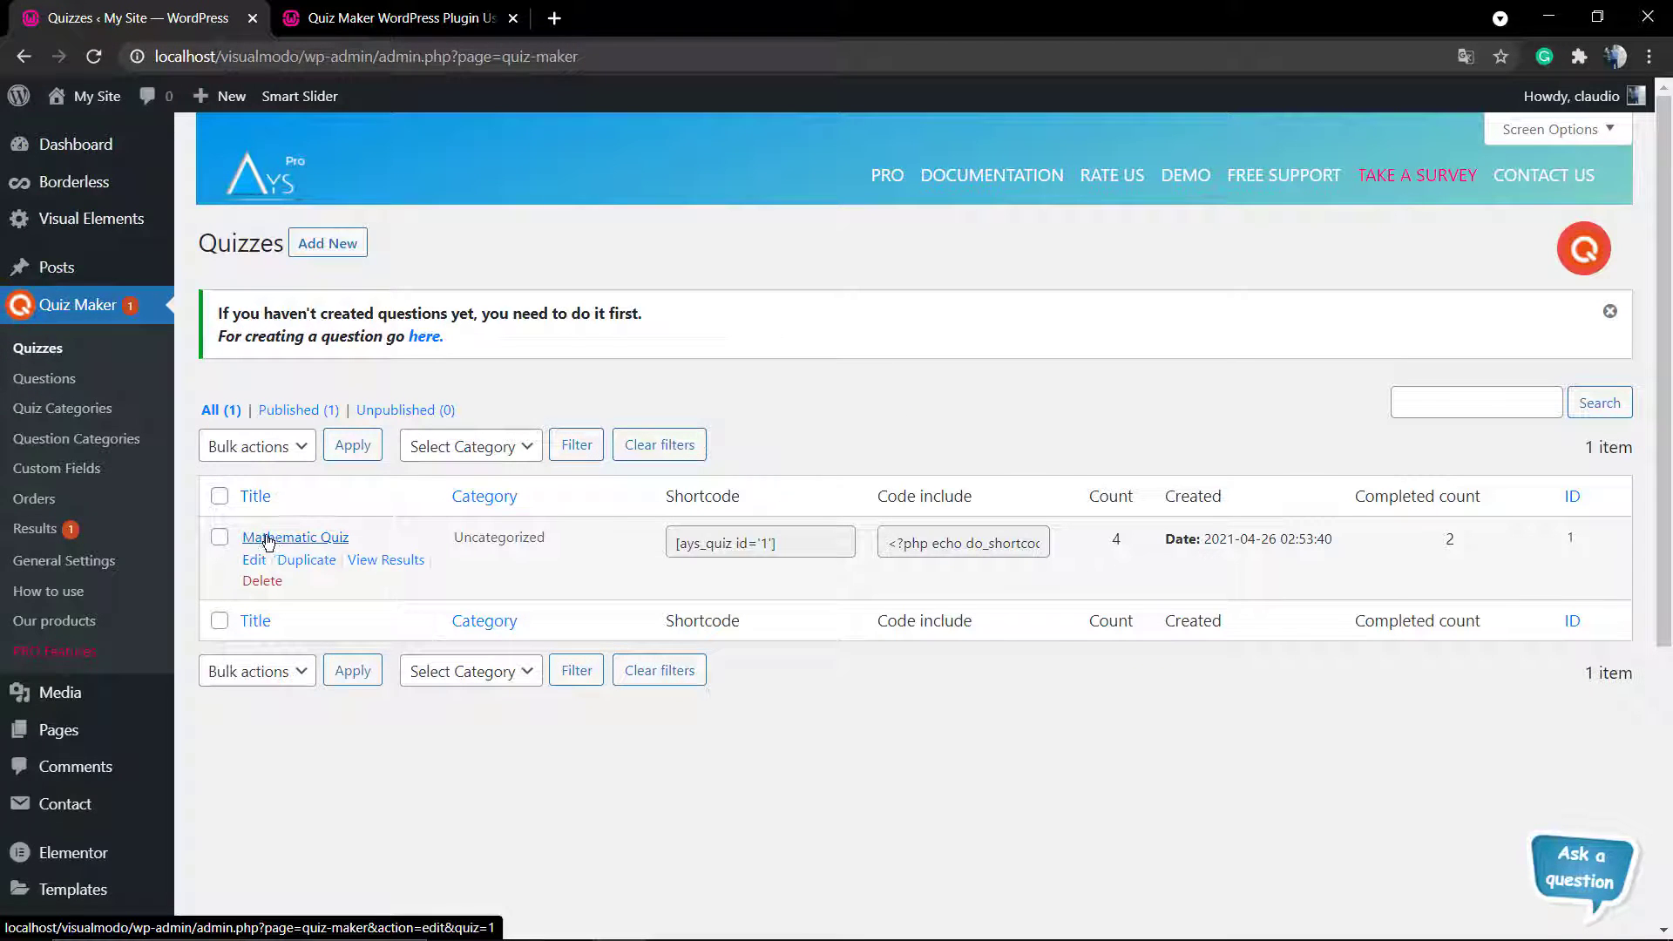
click(284, 540)
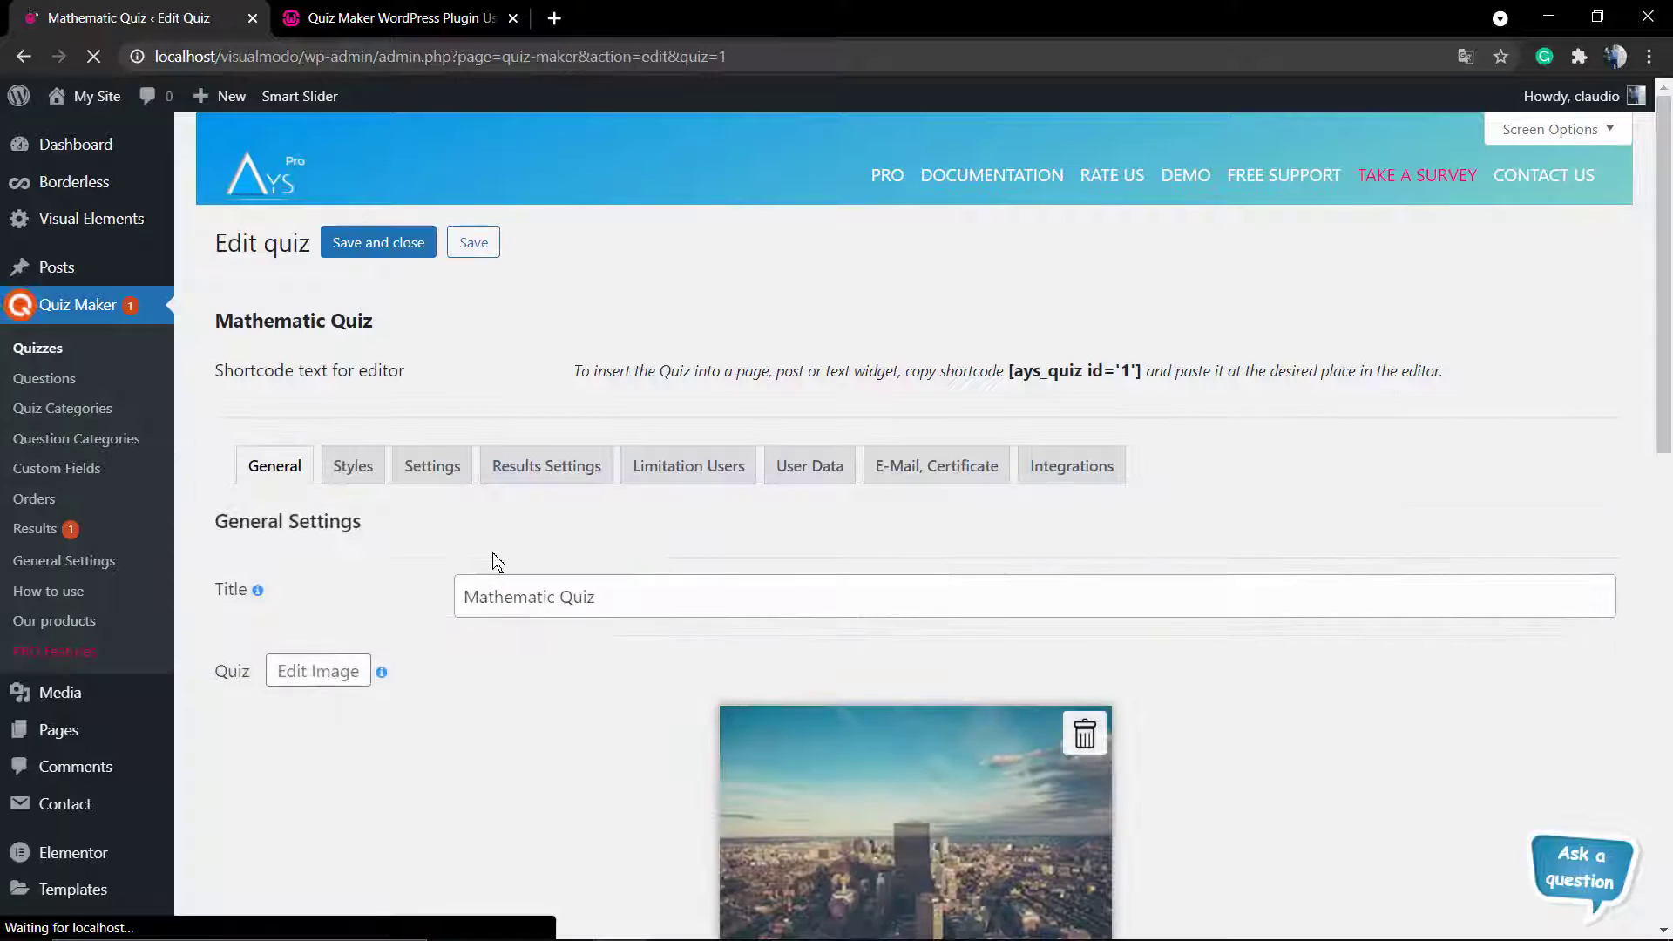
scroll(387, 527, down, 2)
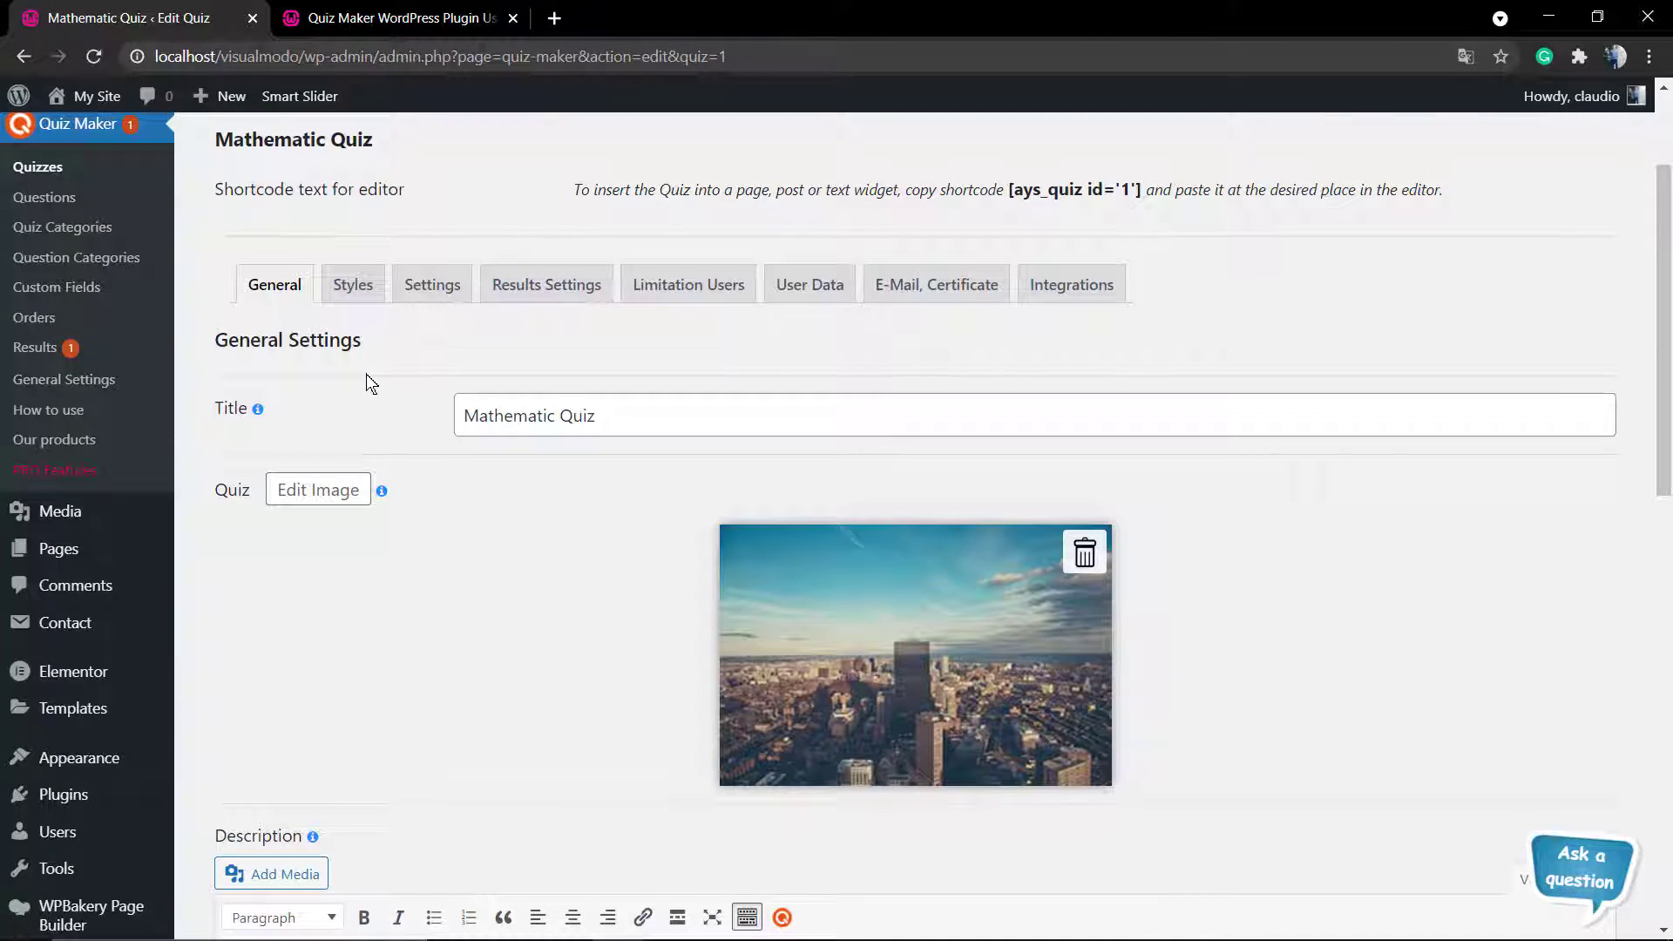
scroll(367, 347, down, 1)
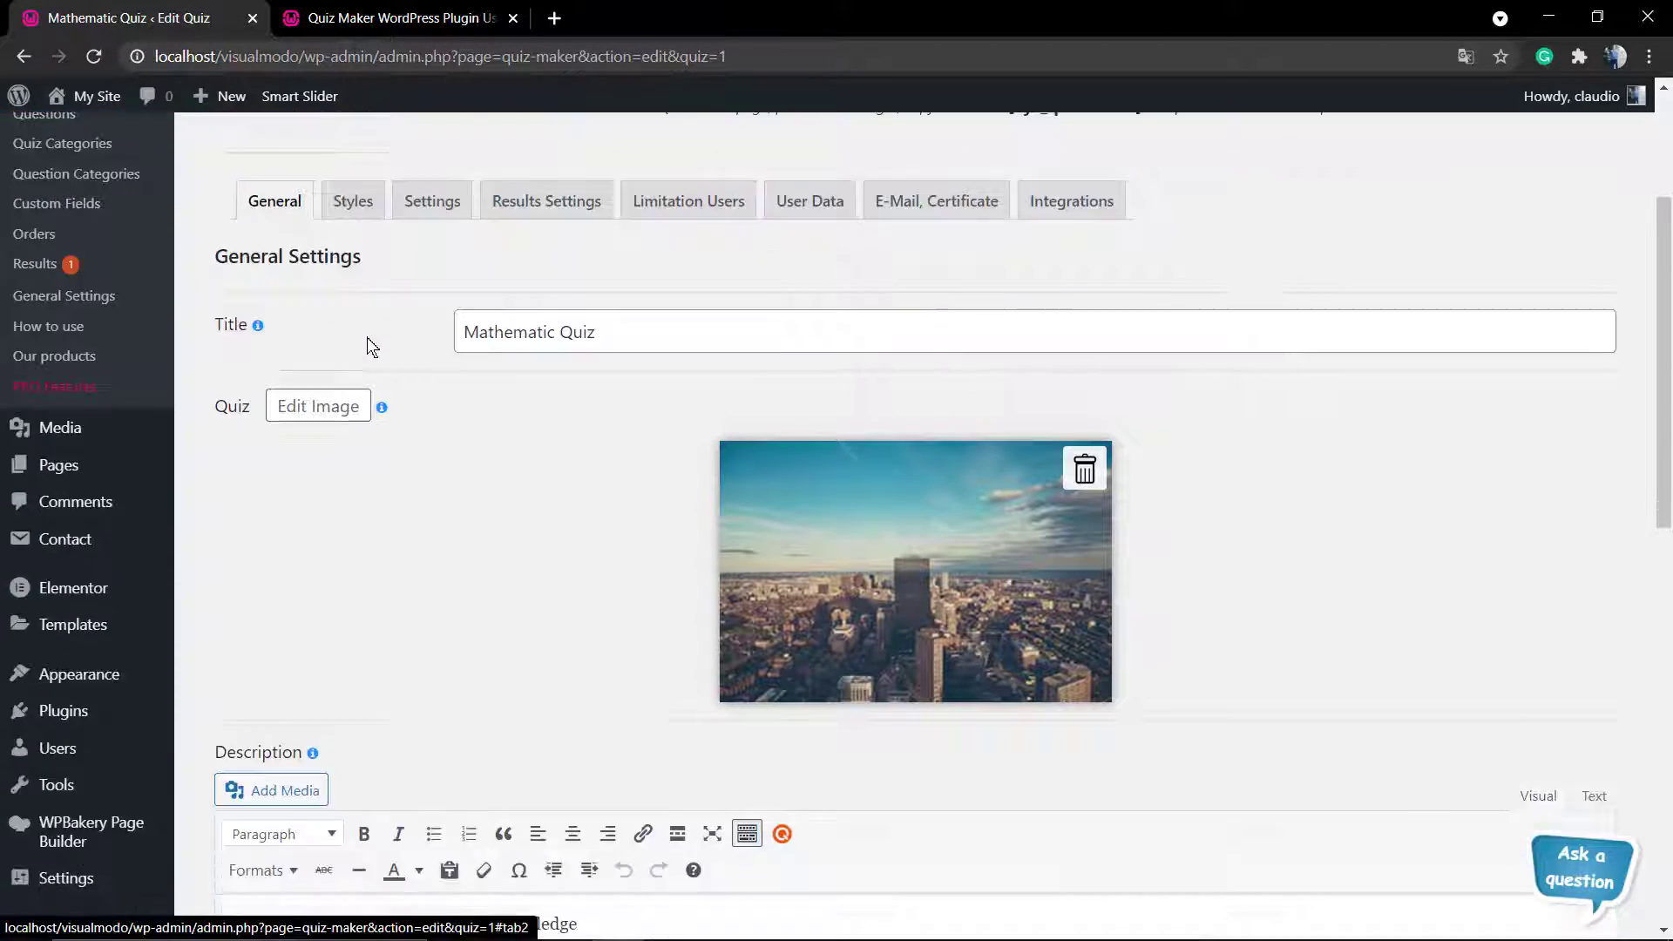
scroll(369, 344, down, 3)
scroll(373, 357, up, 2)
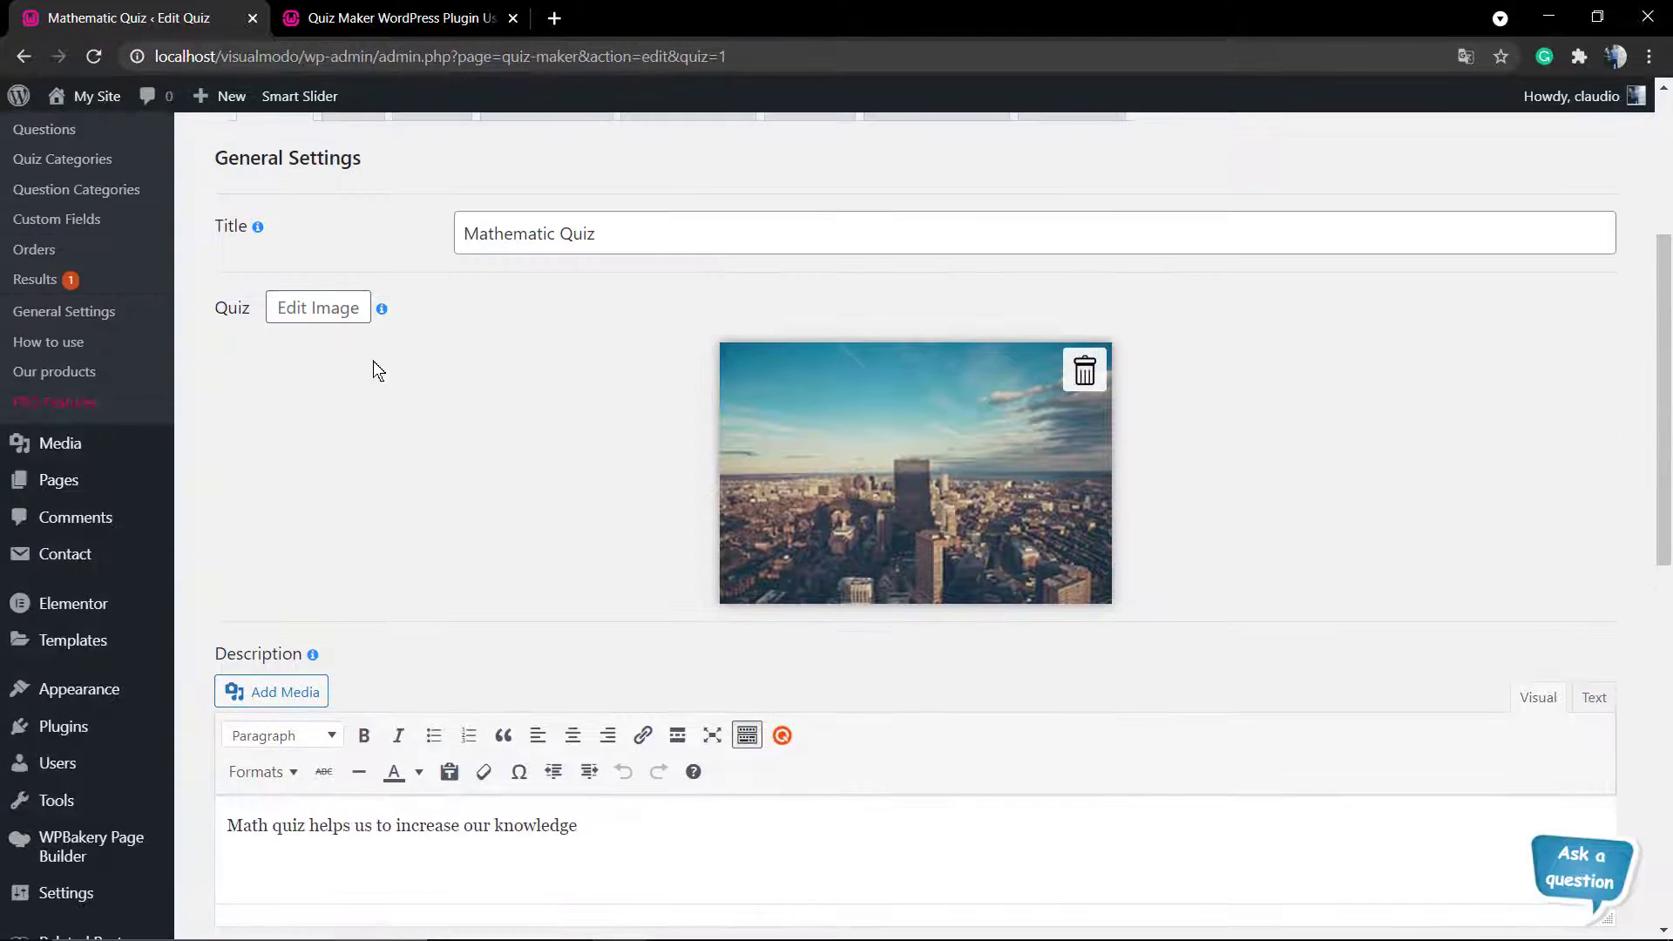
Step: Delete the Mathematic Quiz's cover image
click(1083, 359)
scroll(363, 466, down, 2)
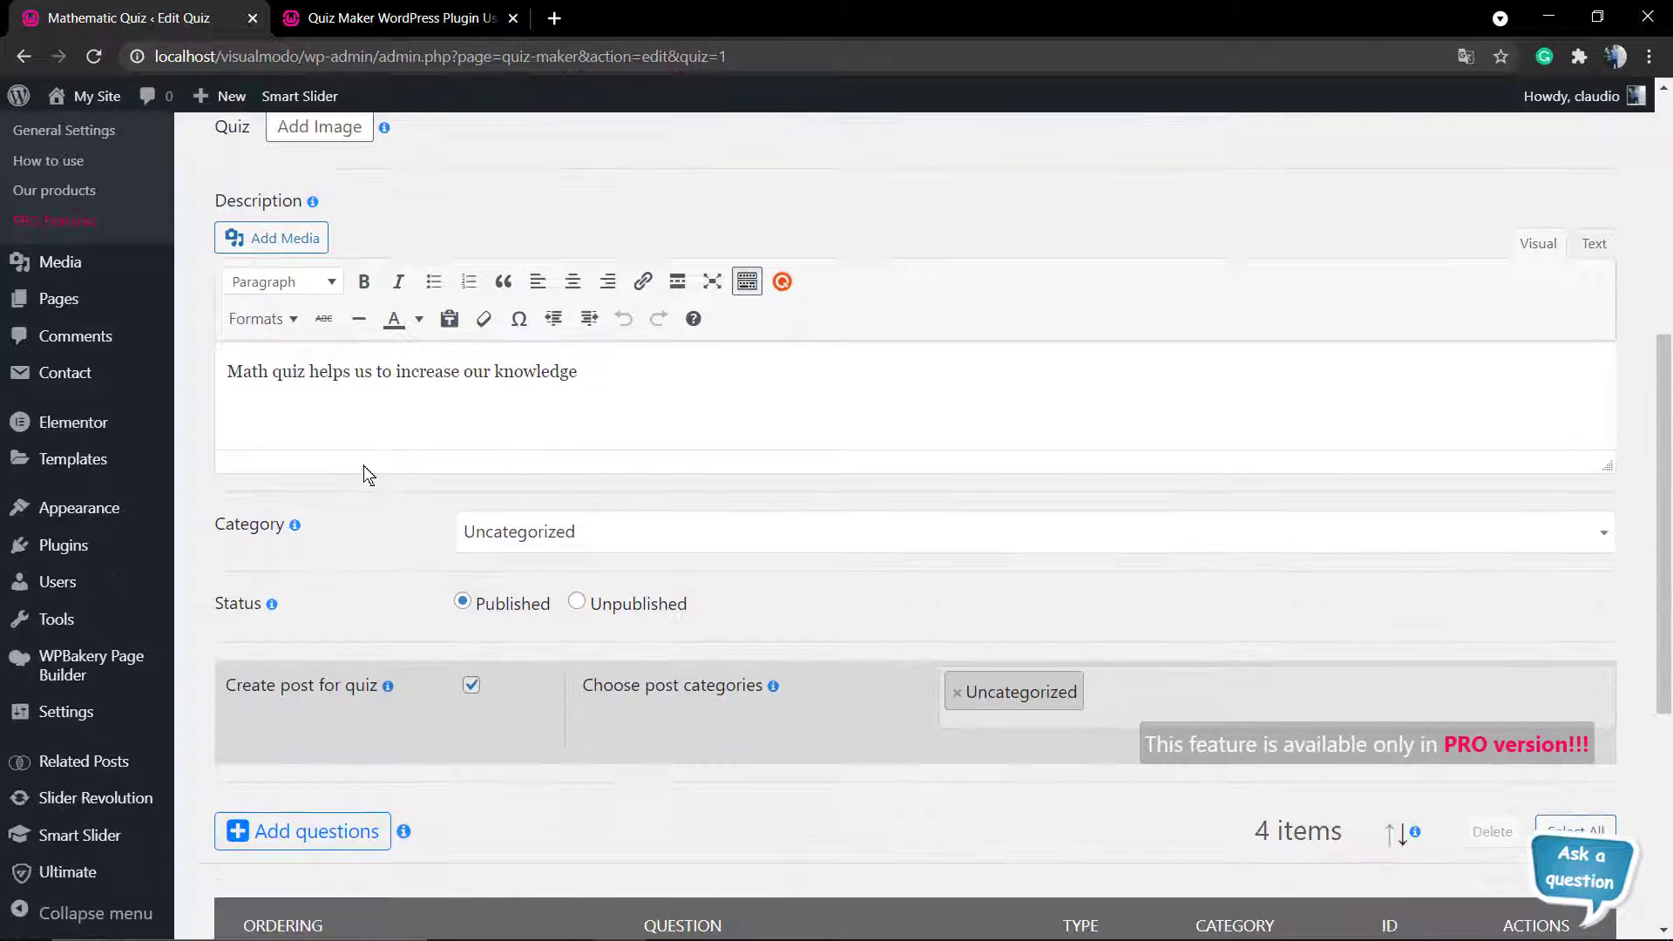
scroll(359, 475, down, 2)
scroll(428, 462, down, 4)
scroll(431, 466, up, 9)
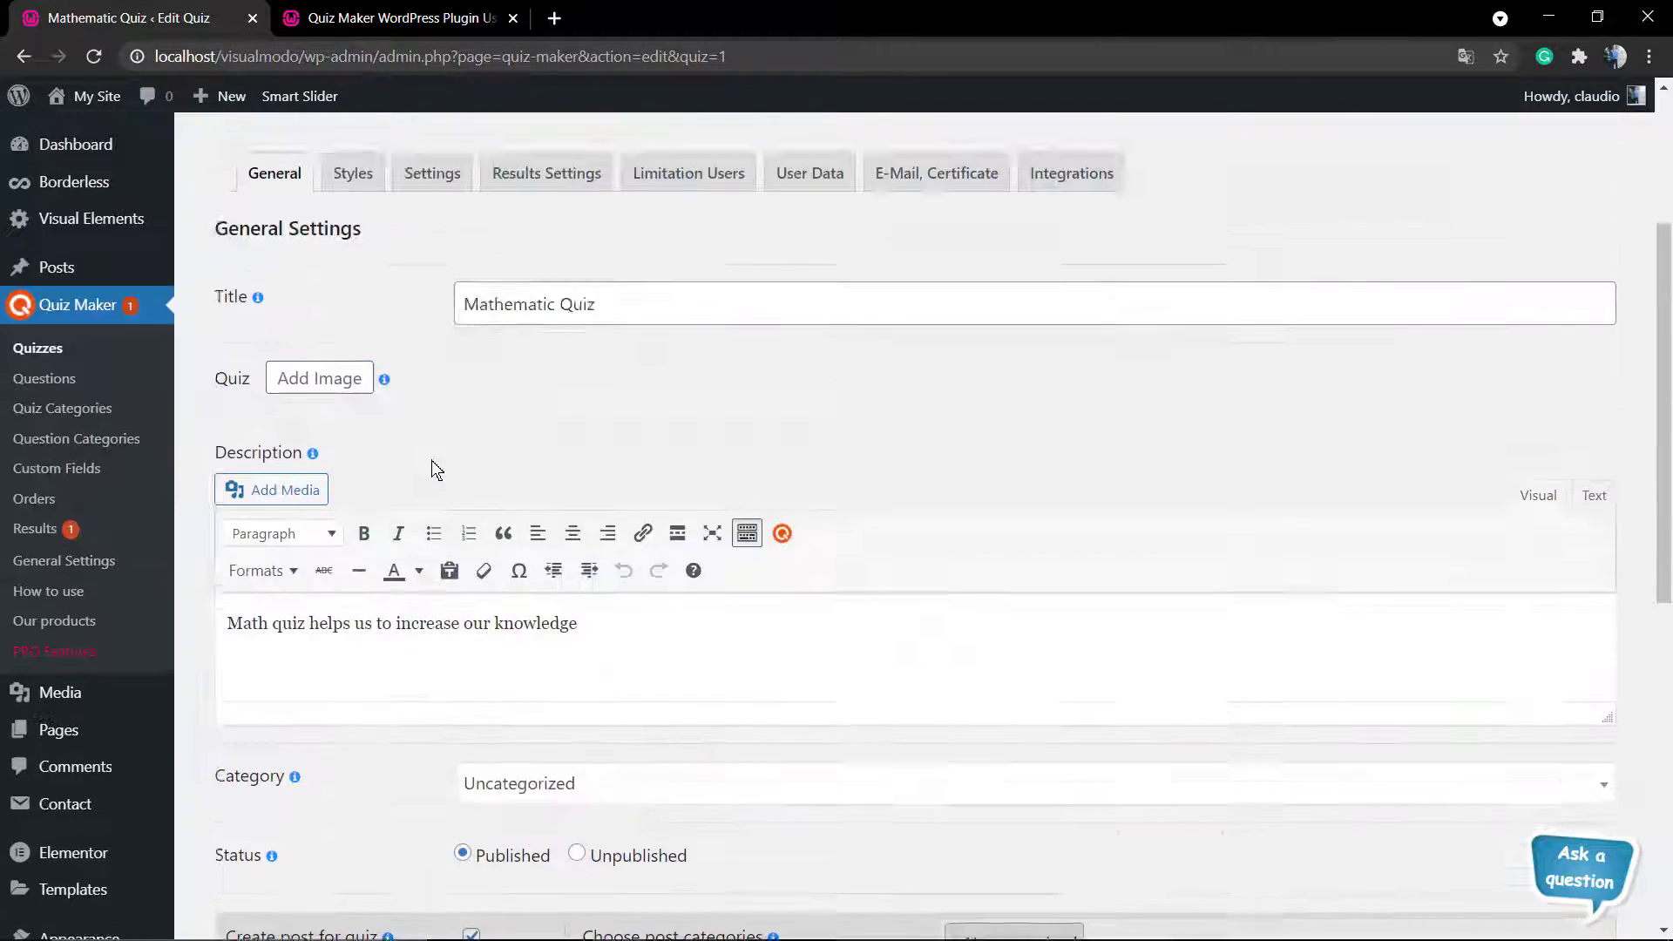
scroll(431, 469, up, 3)
Step: Apply the Elegant Light theme to the quiz in Styles
click(353, 465)
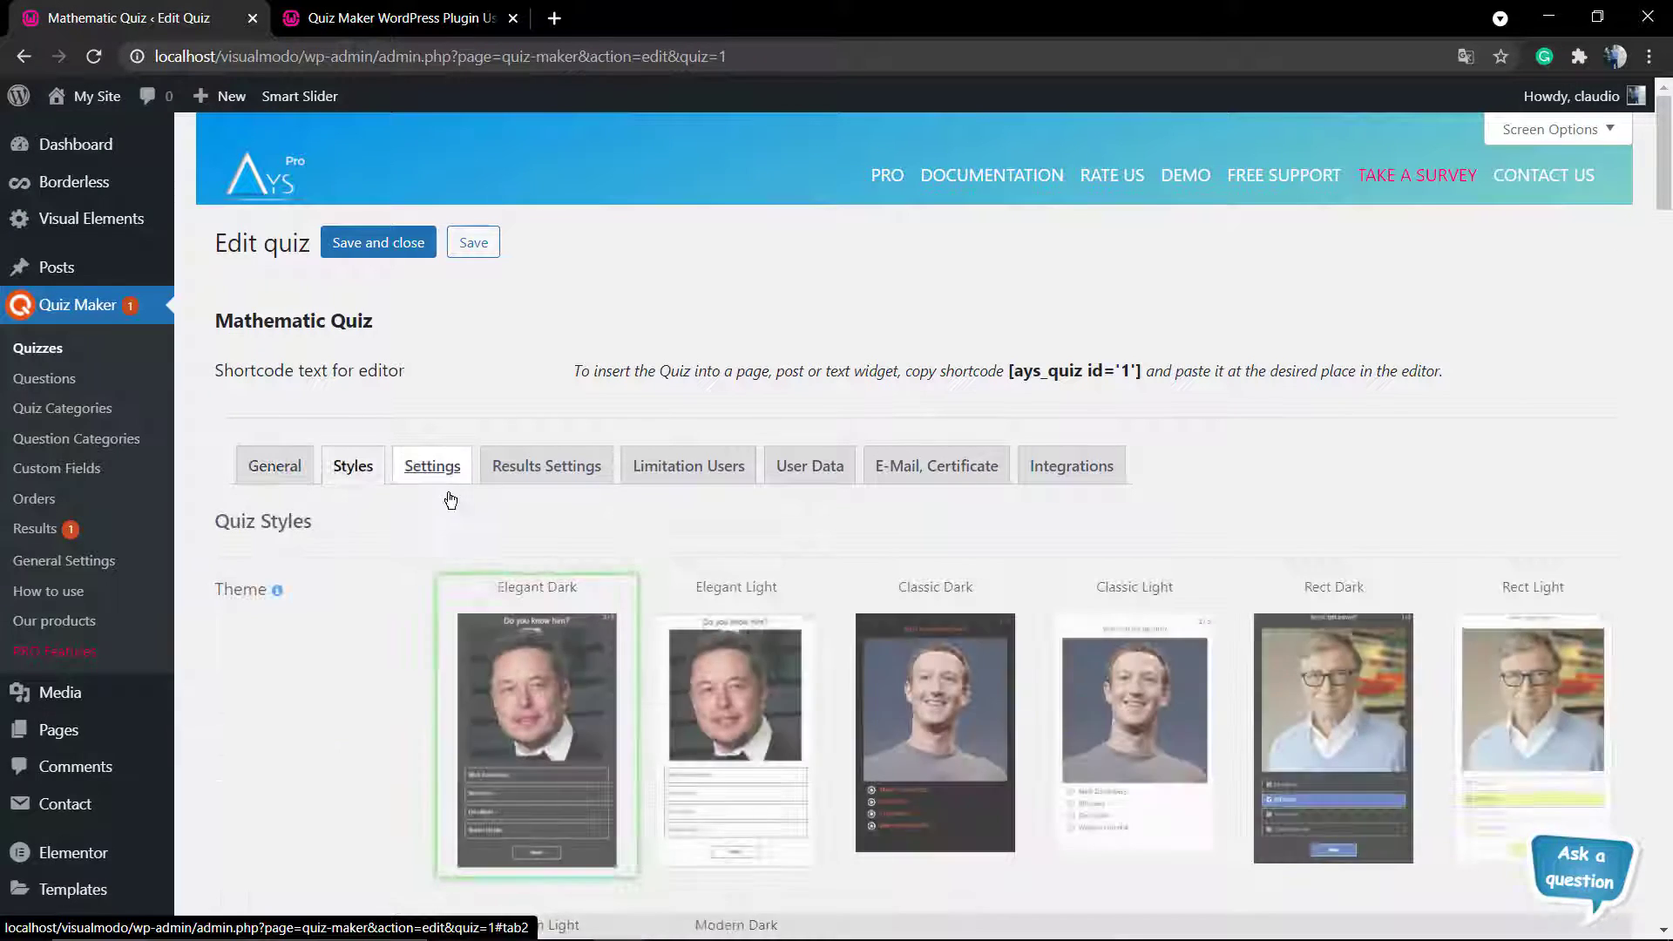
scroll(358, 515, down, 8)
scroll(338, 495, up, 6)
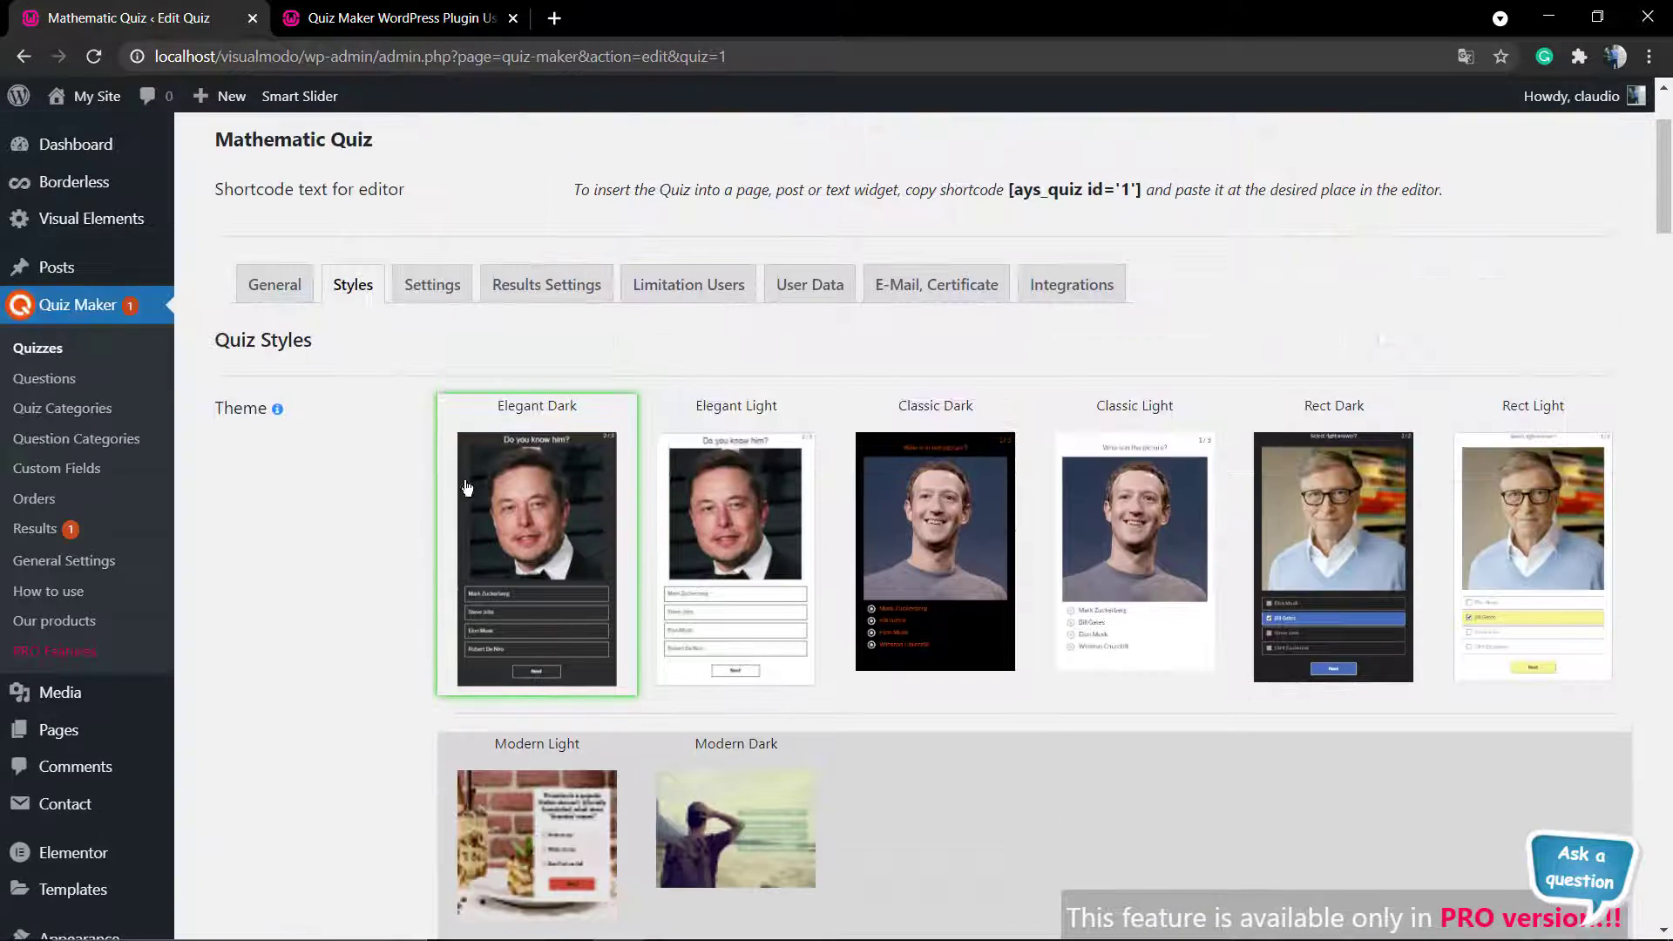
click(742, 549)
Step: Change the animation effect from Fade to Shake
scroll(409, 477, down, 5)
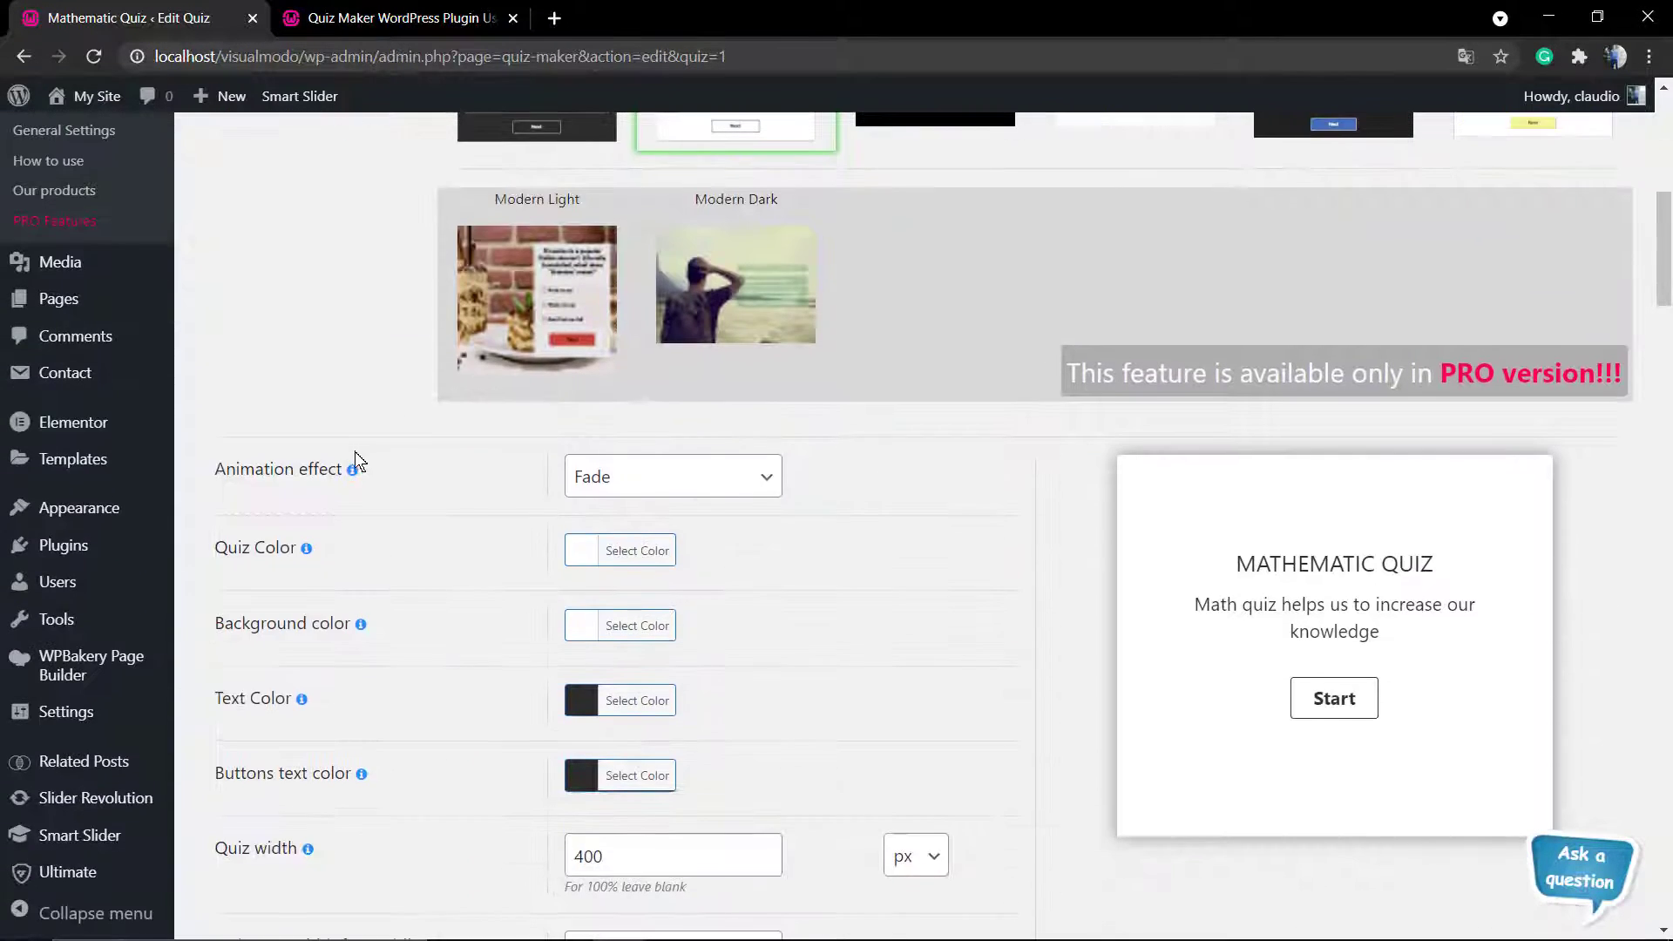
scroll(358, 509, down, 2)
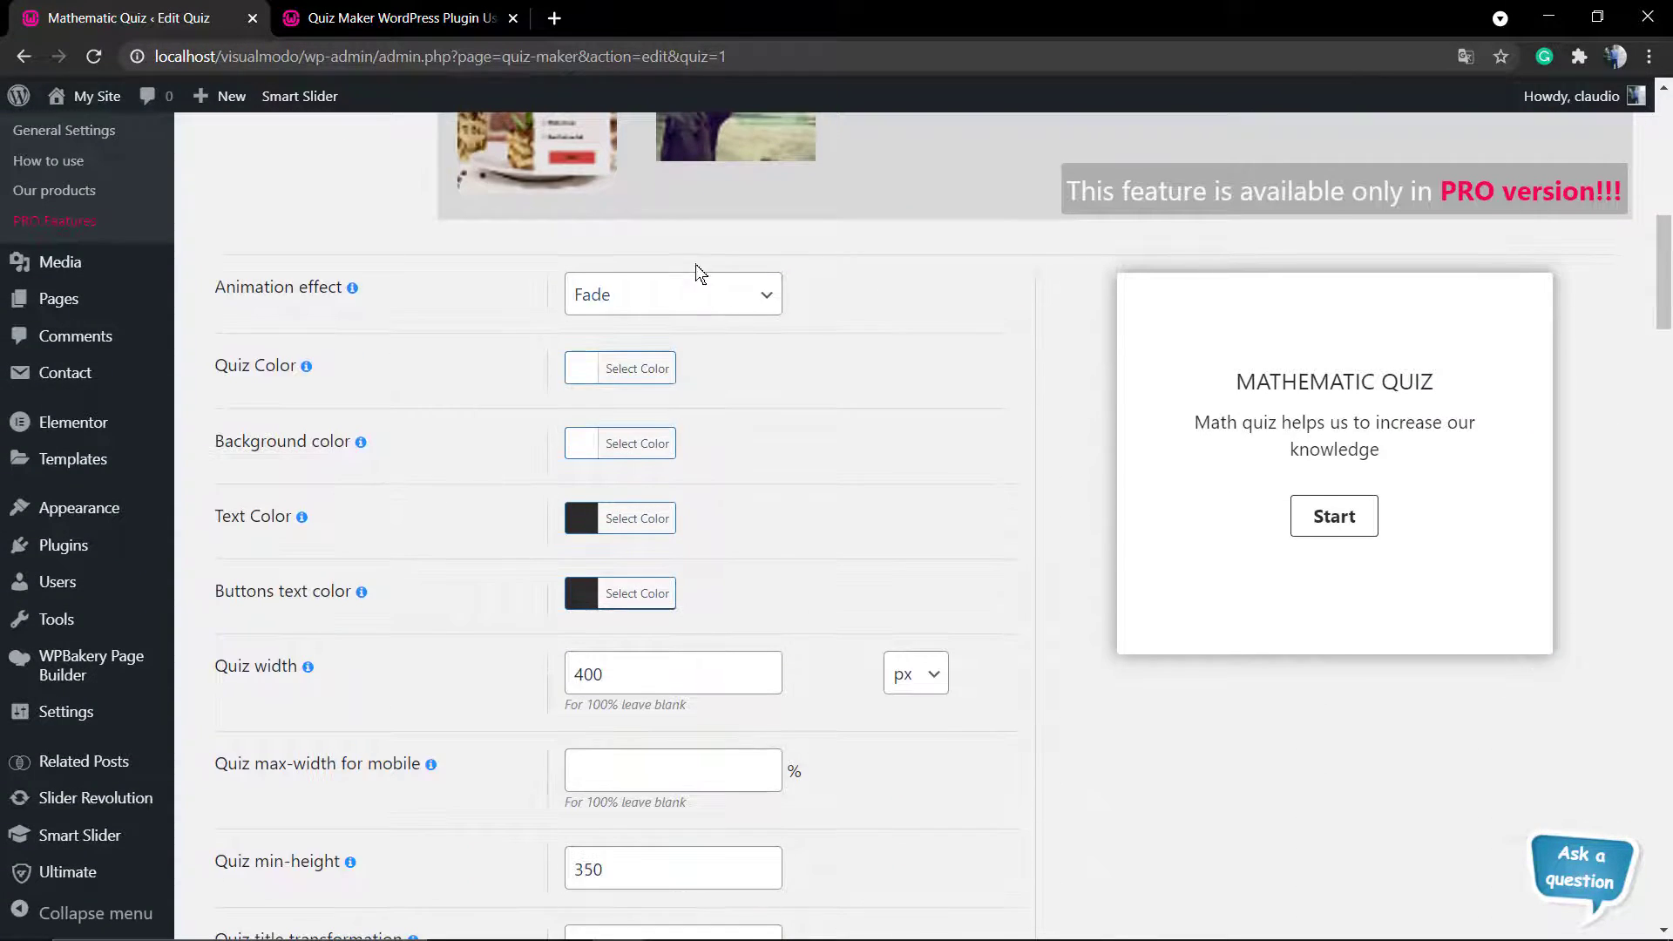
click(701, 288)
click(684, 376)
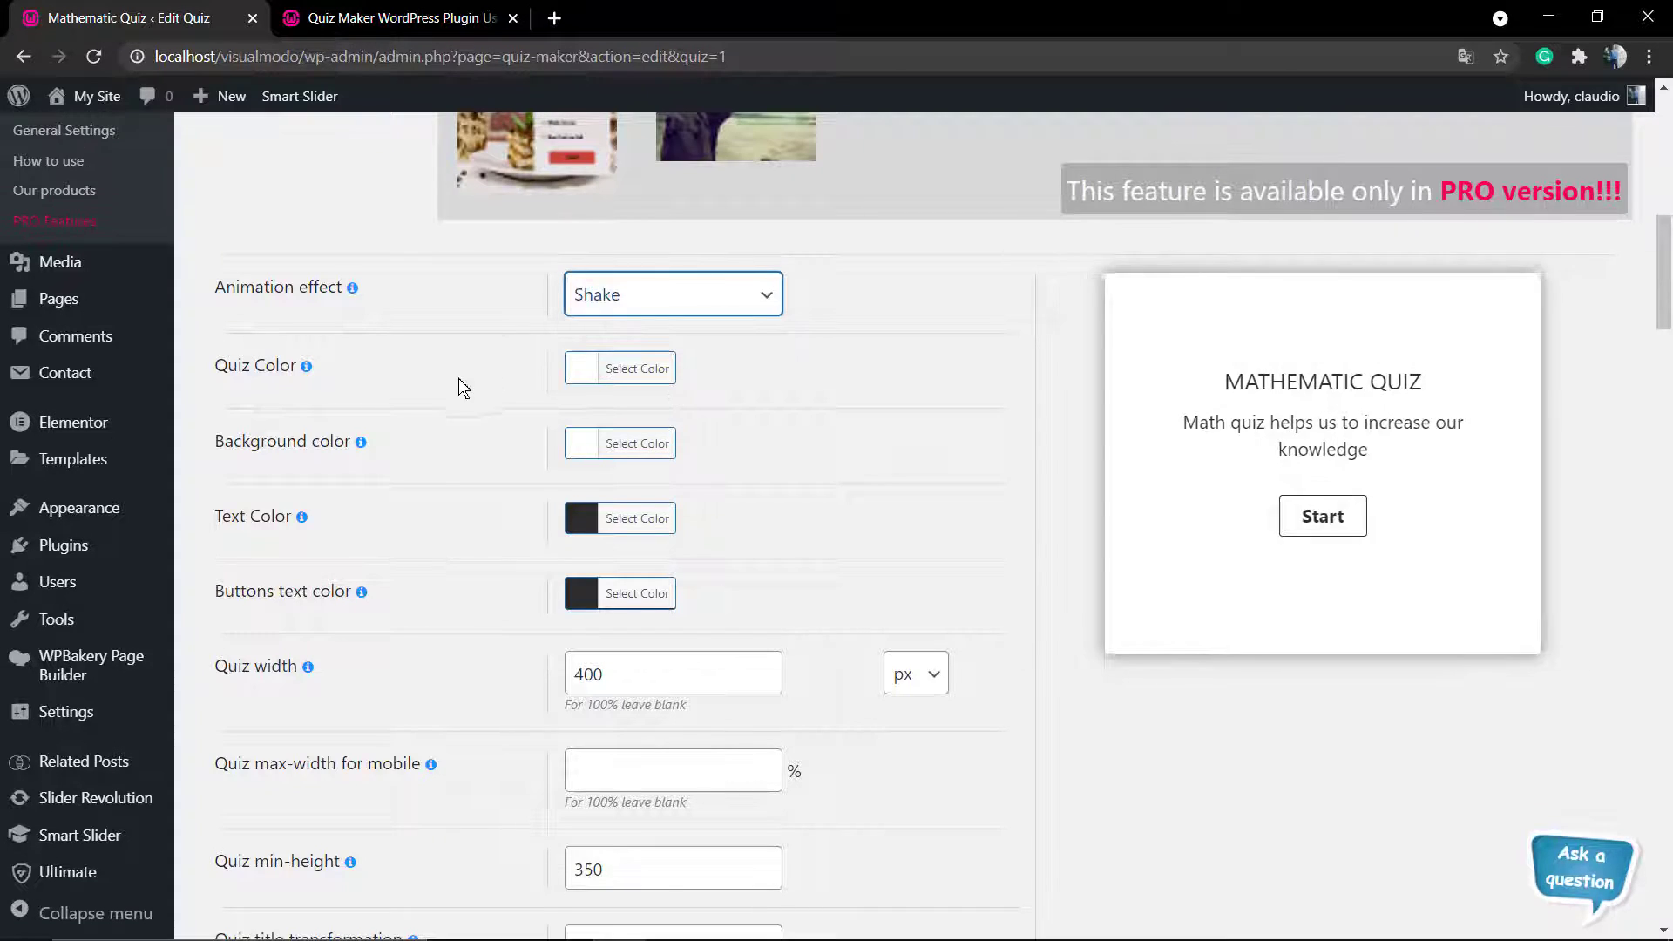
scroll(458, 378, down, 4)
scroll(431, 430, down, 6)
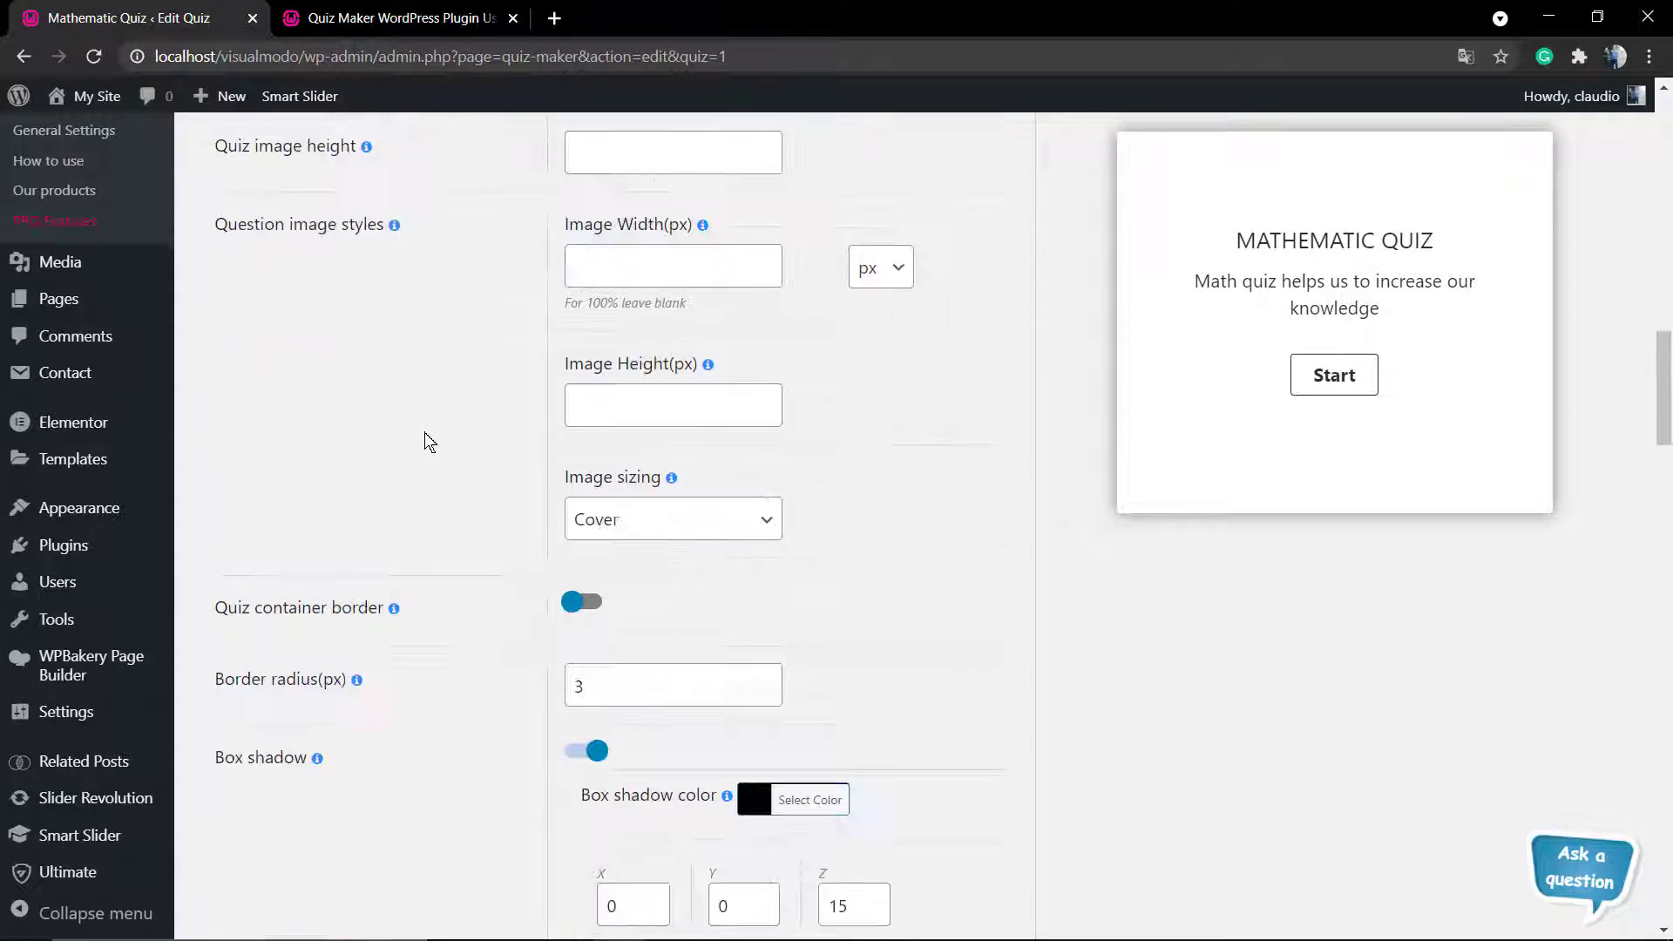
scroll(422, 427, down, 4)
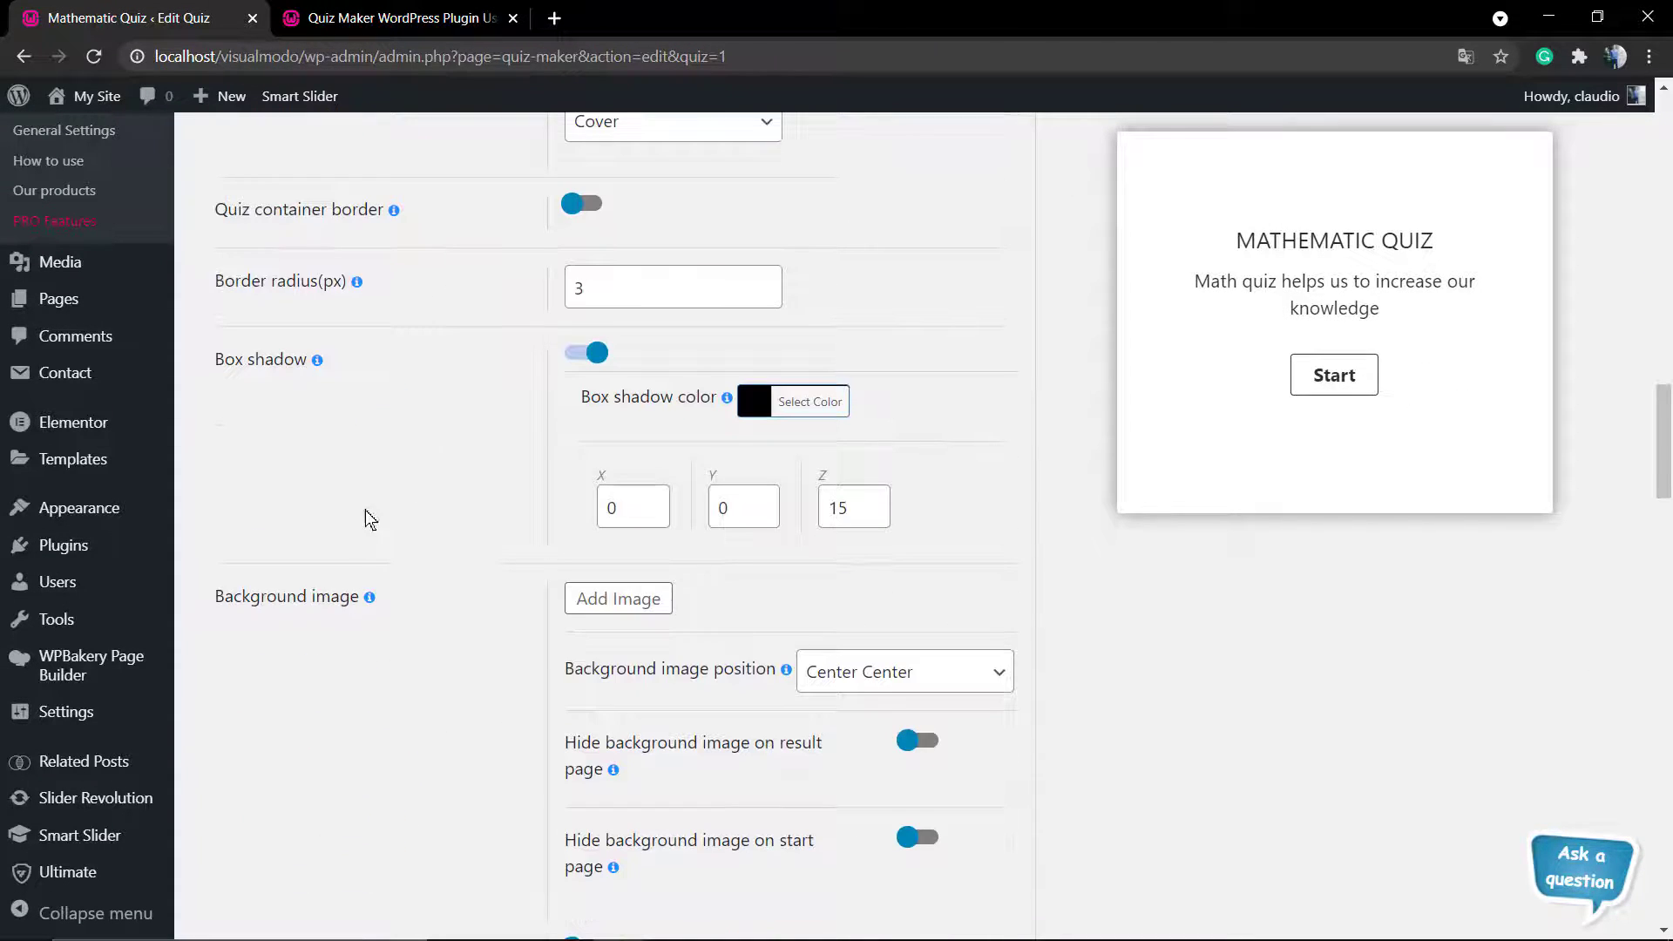
Step: Choose the pink gradient im-bg1-5.jpg from the Media Library as the quiz background image
click(635, 598)
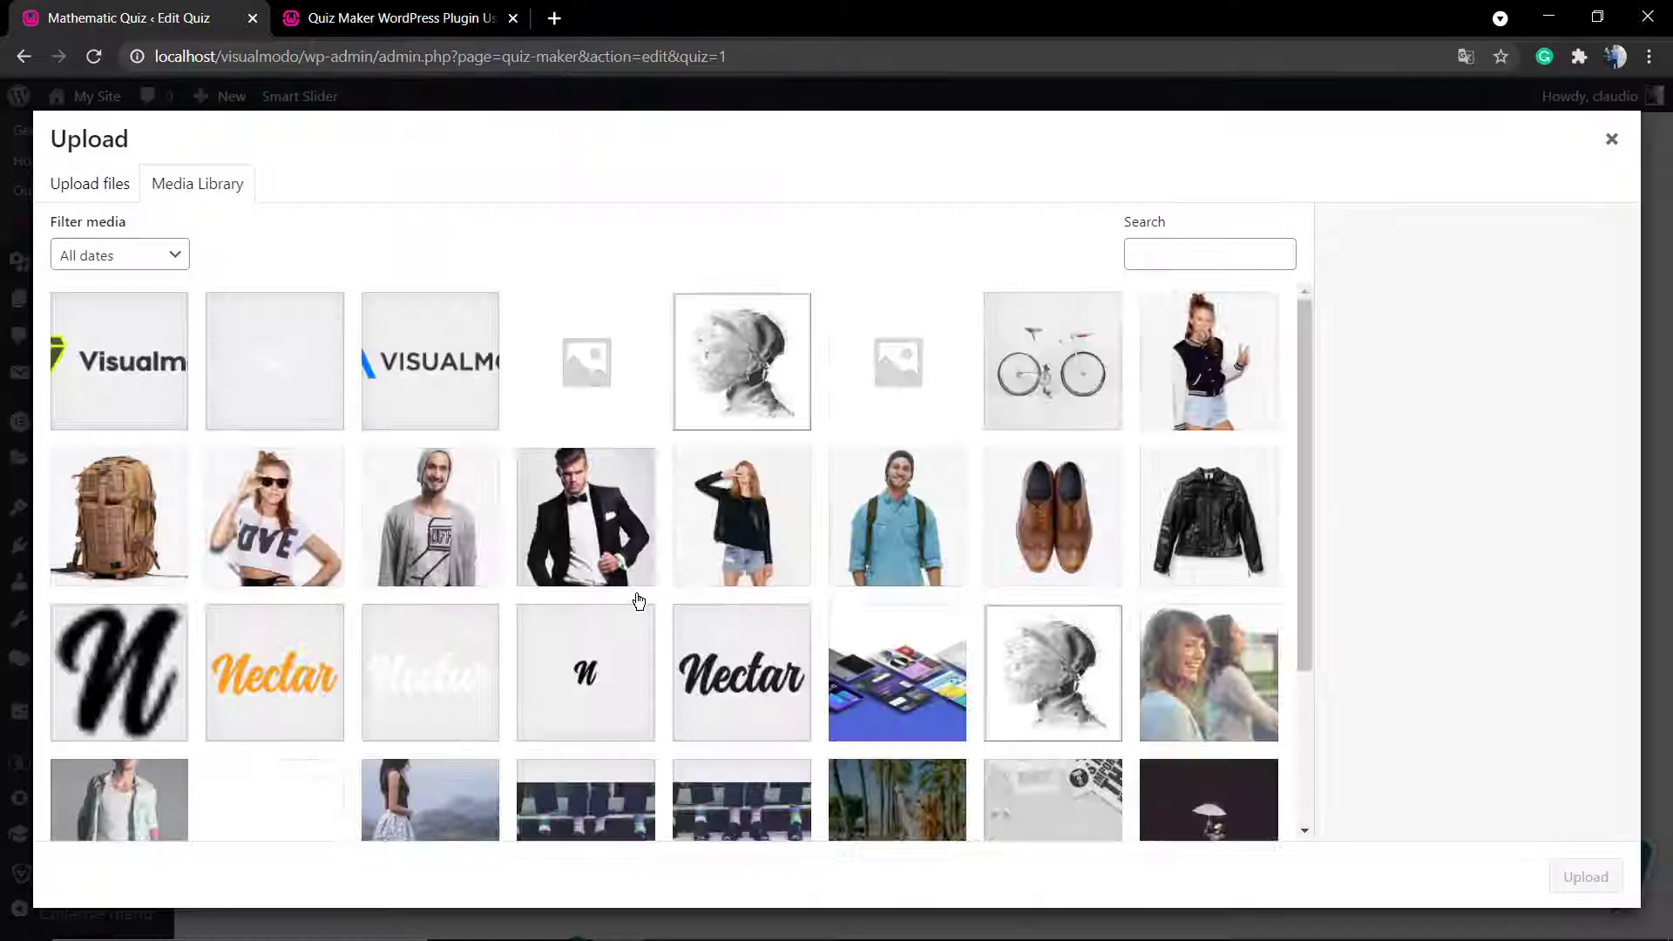
scroll(642, 598, down, 9)
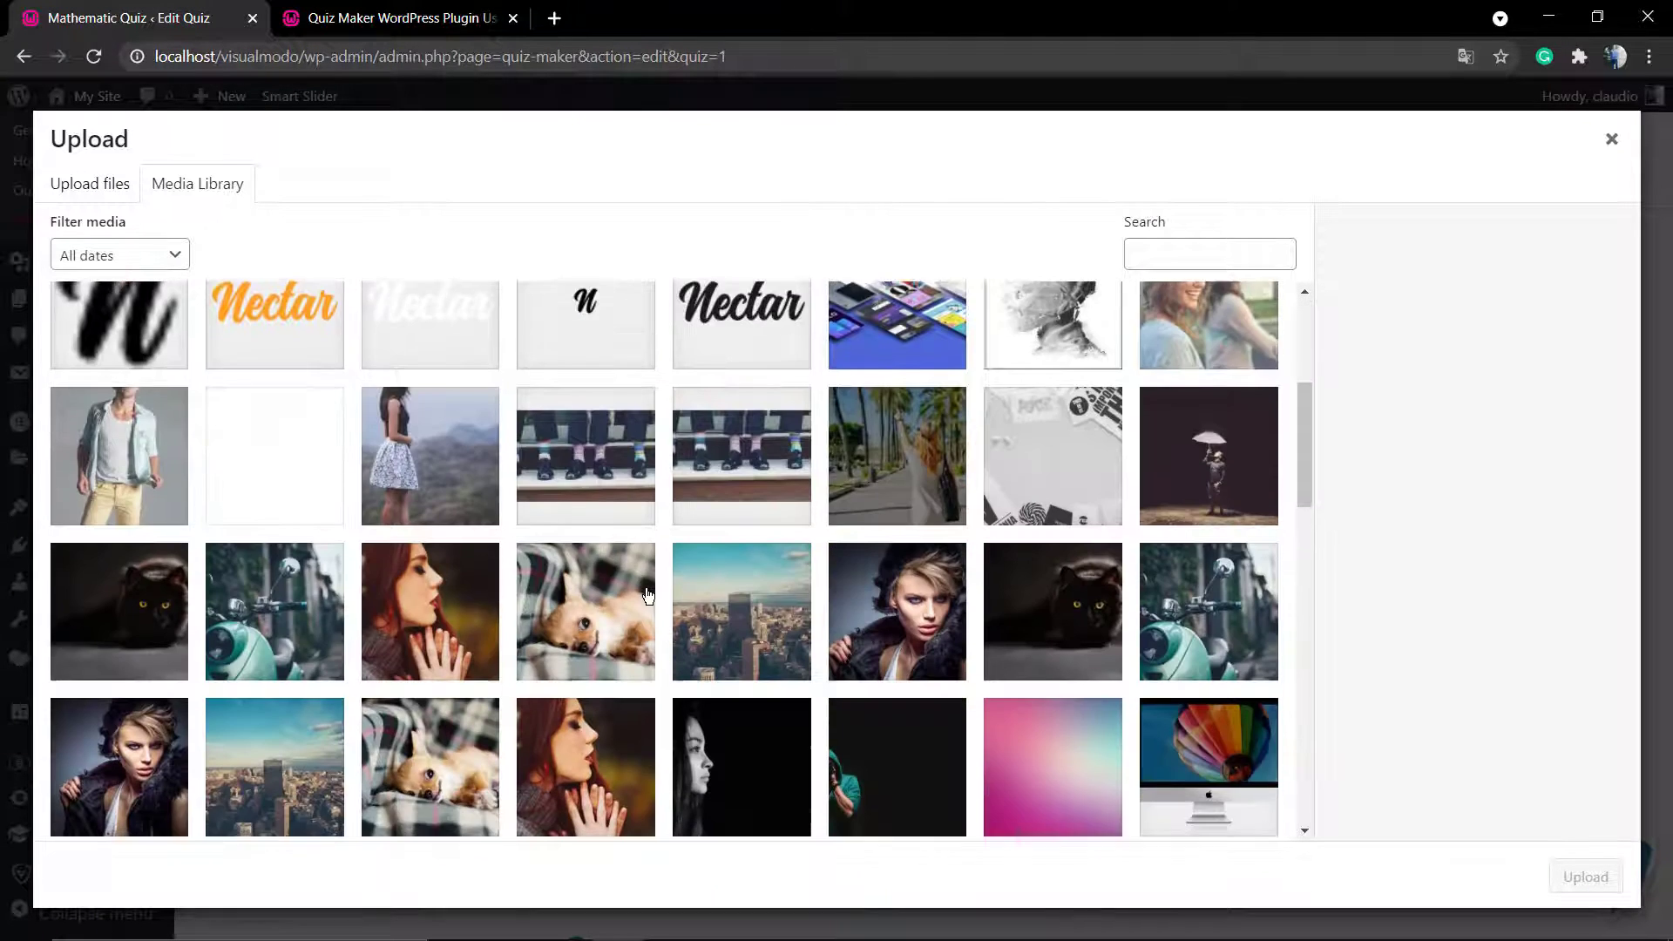
click(996, 440)
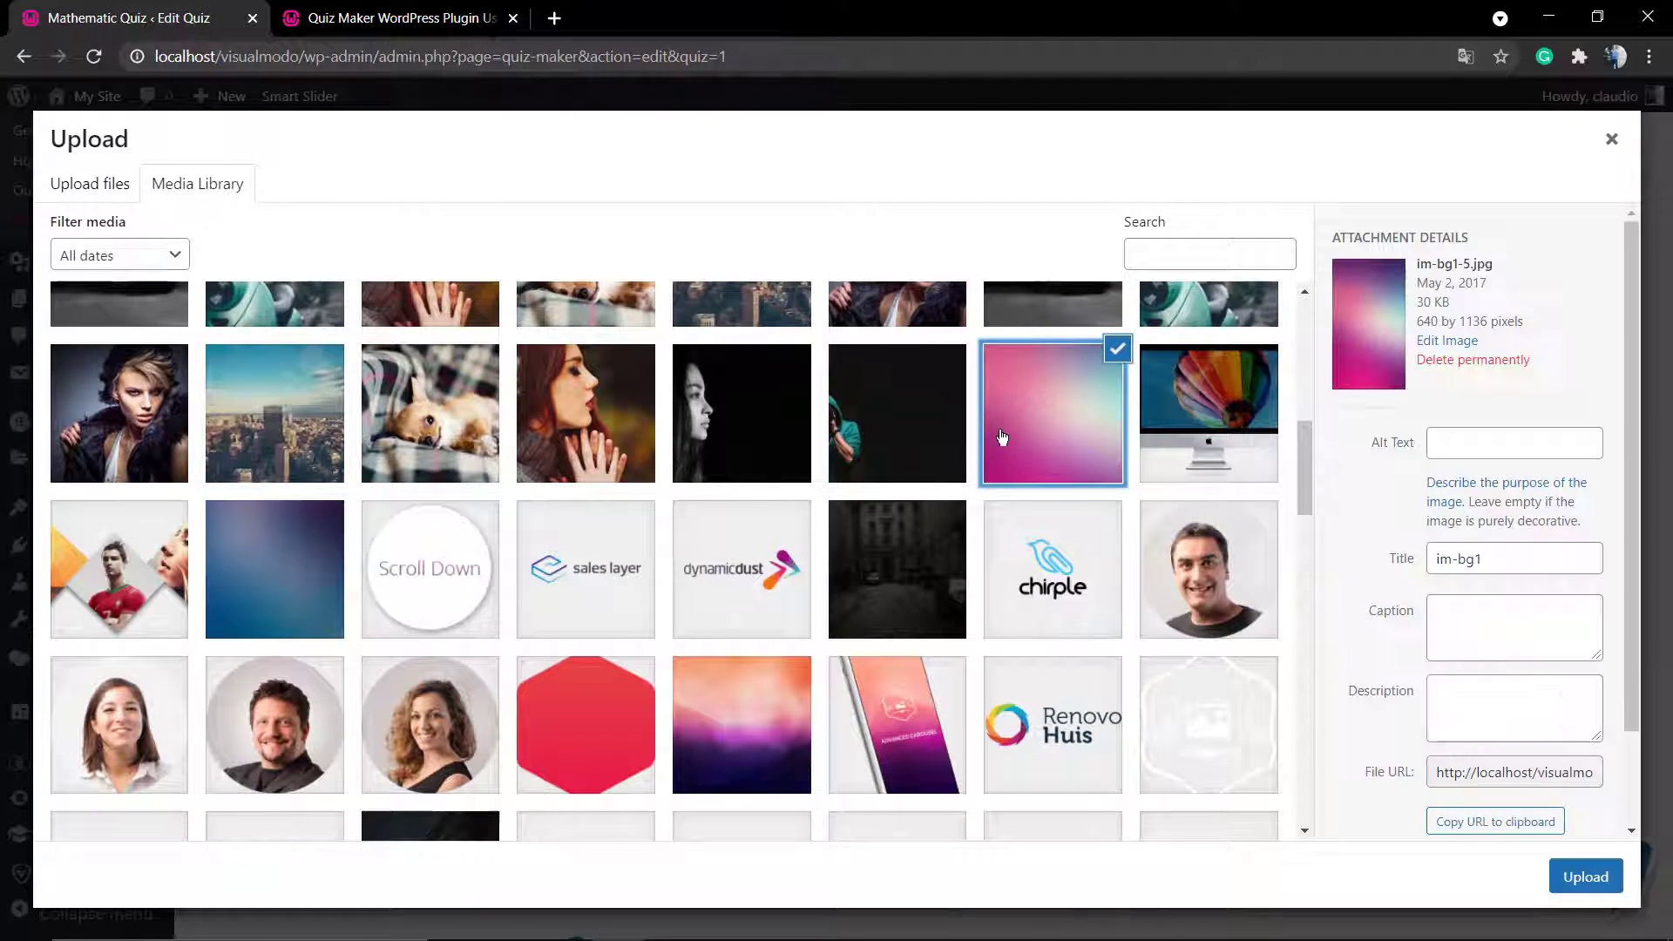
click(1583, 875)
scroll(442, 535, down, 4)
scroll(442, 535, up, 4)
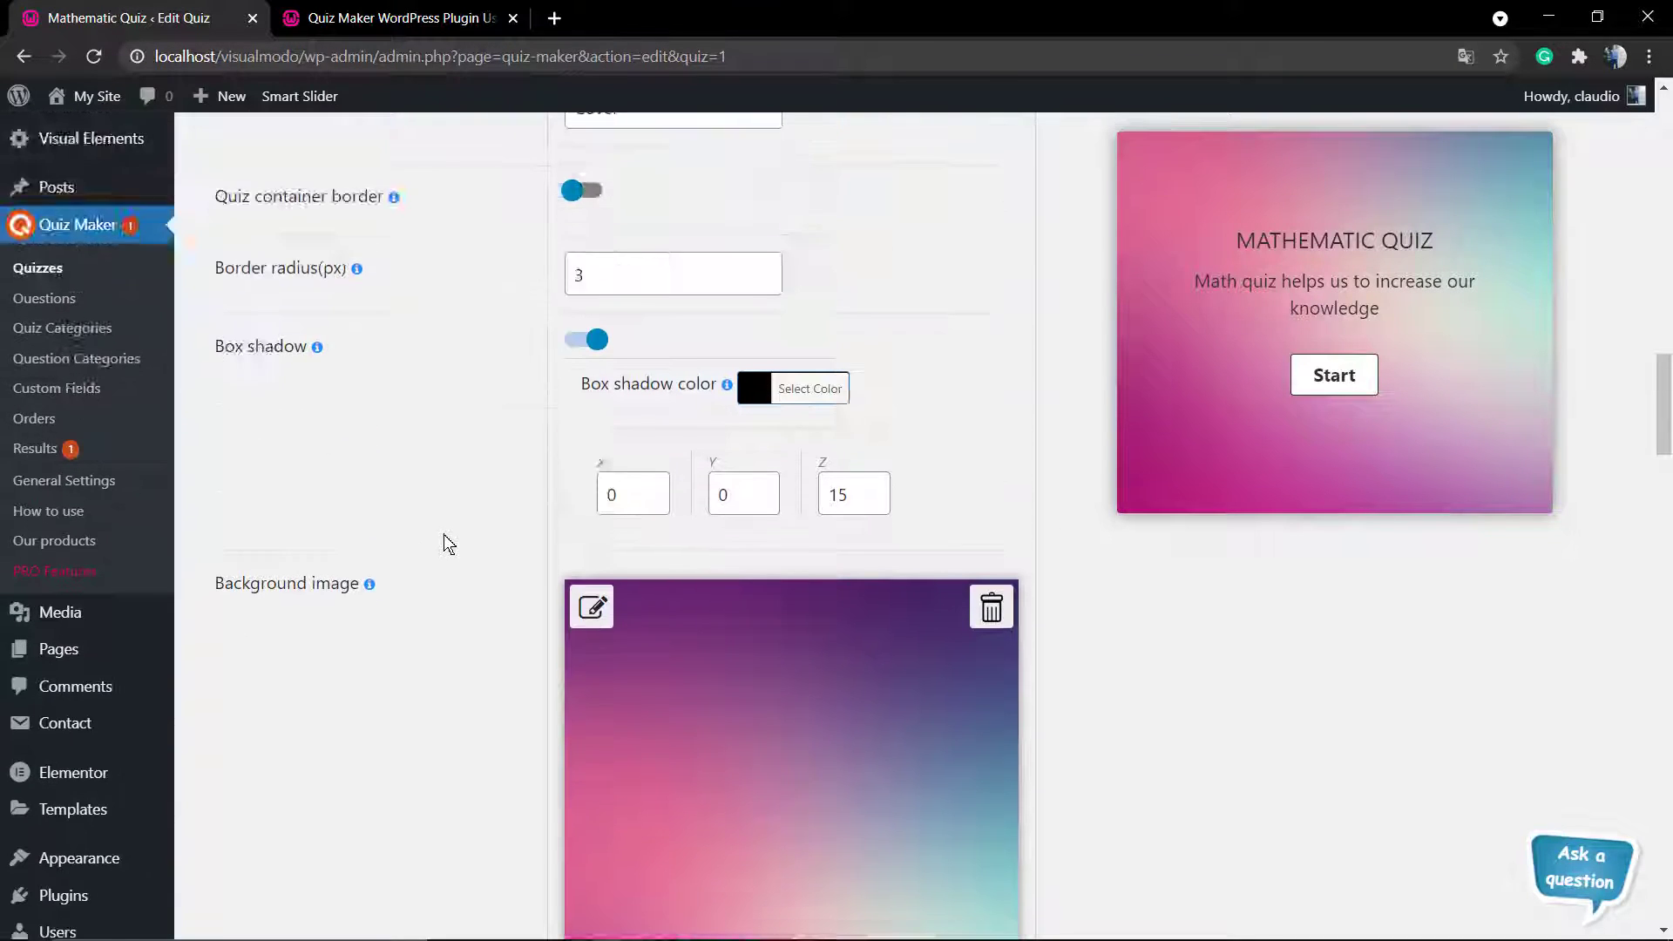
scroll(442, 531, down, 1)
scroll(444, 534, up, 1)
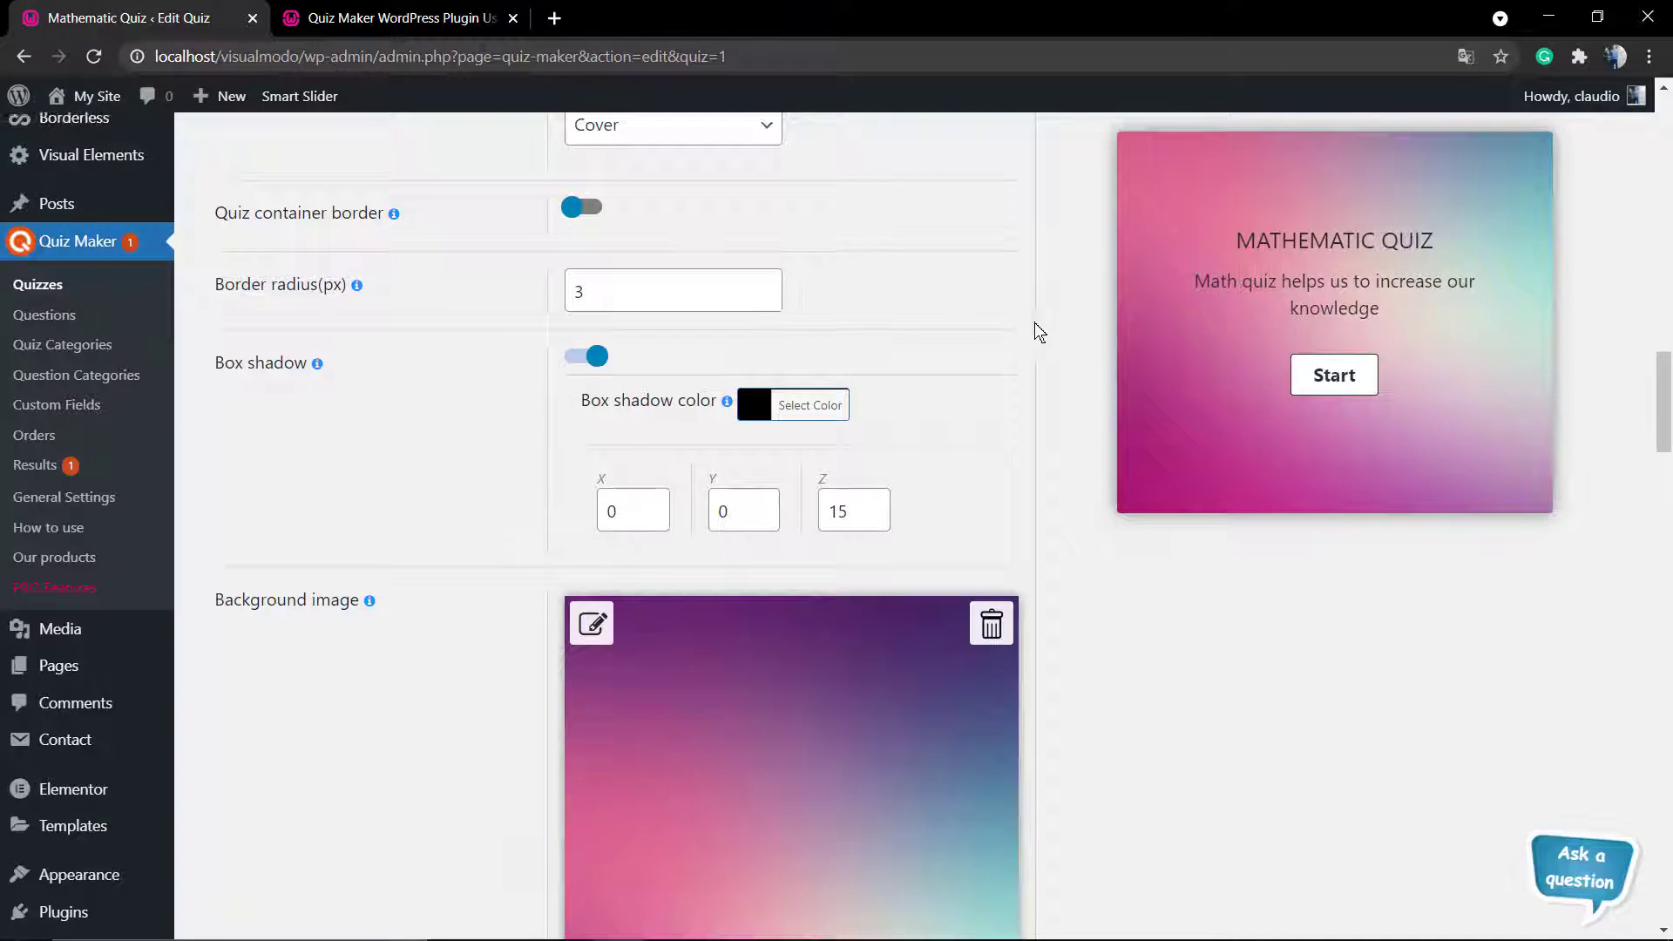
scroll(858, 448, up, 10)
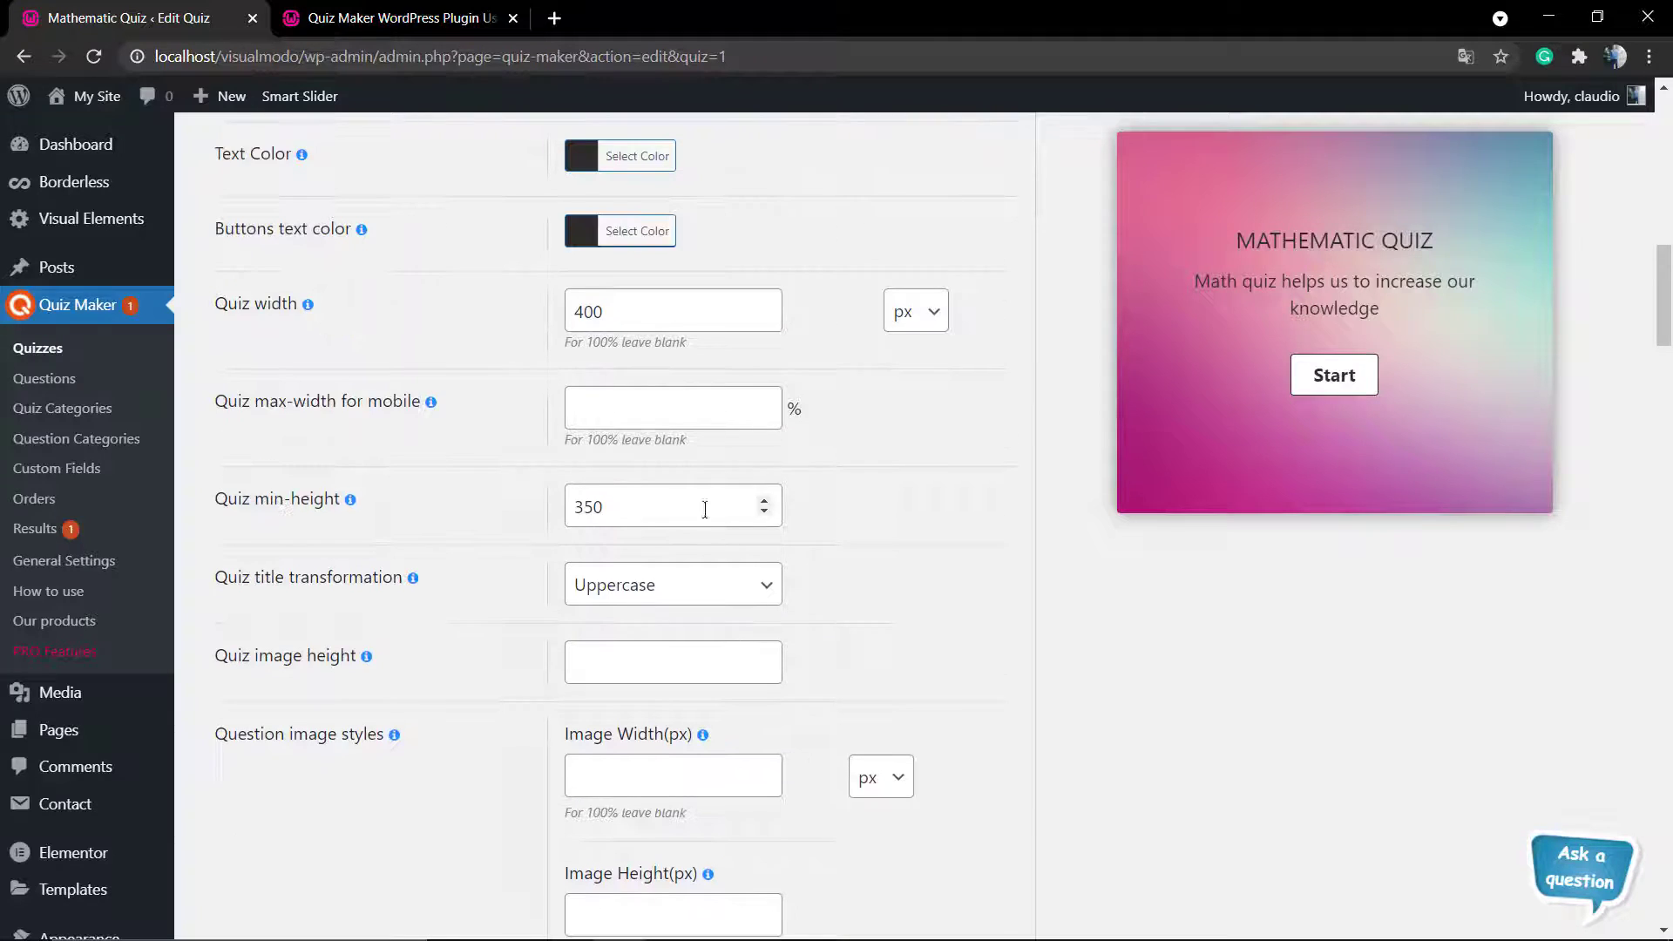
scroll(702, 505, up, 4)
Step: Set the quiz text colour to white and reset the background colour to default
click(633, 521)
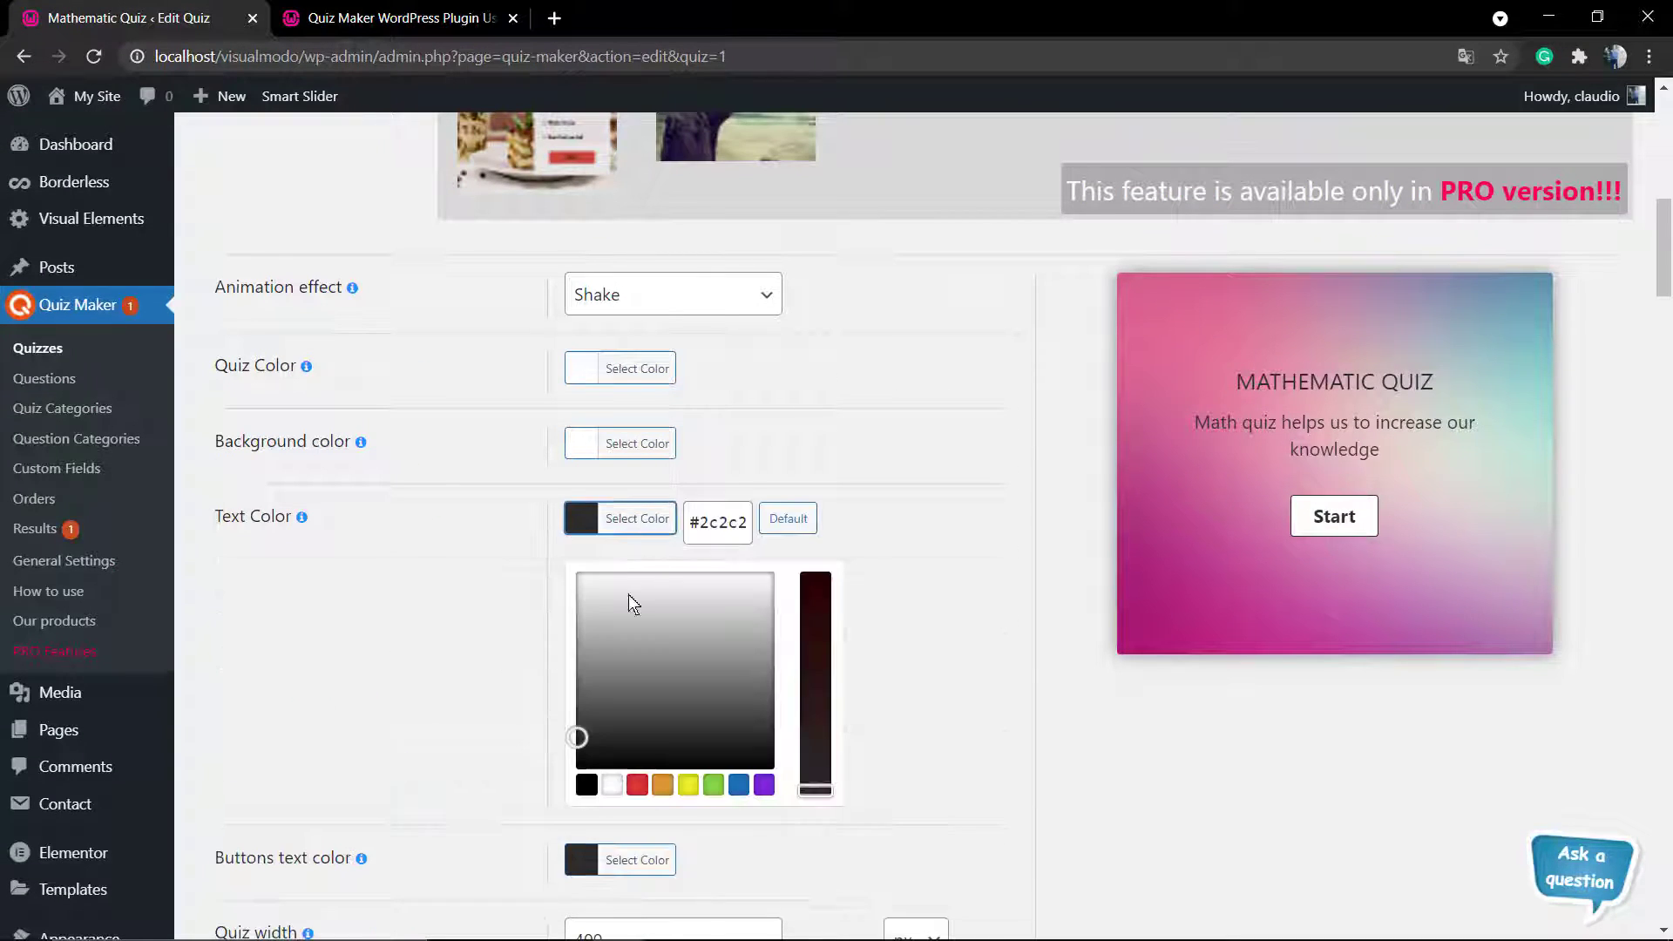
drag(628, 602, 463, 538)
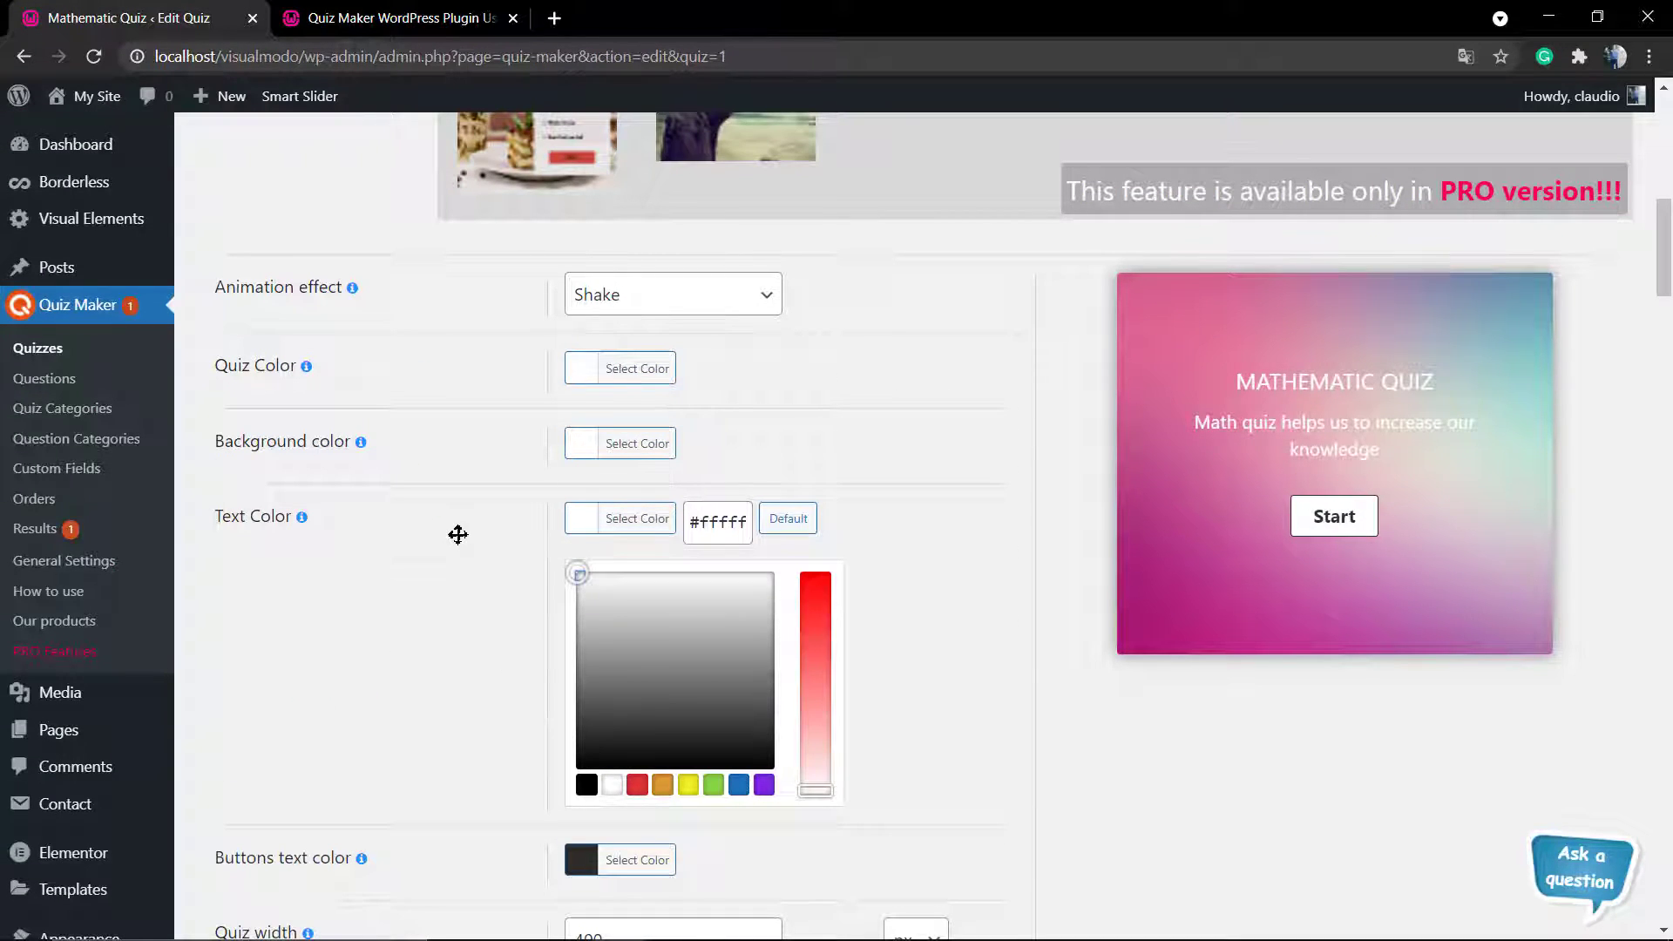
click(458, 534)
click(637, 444)
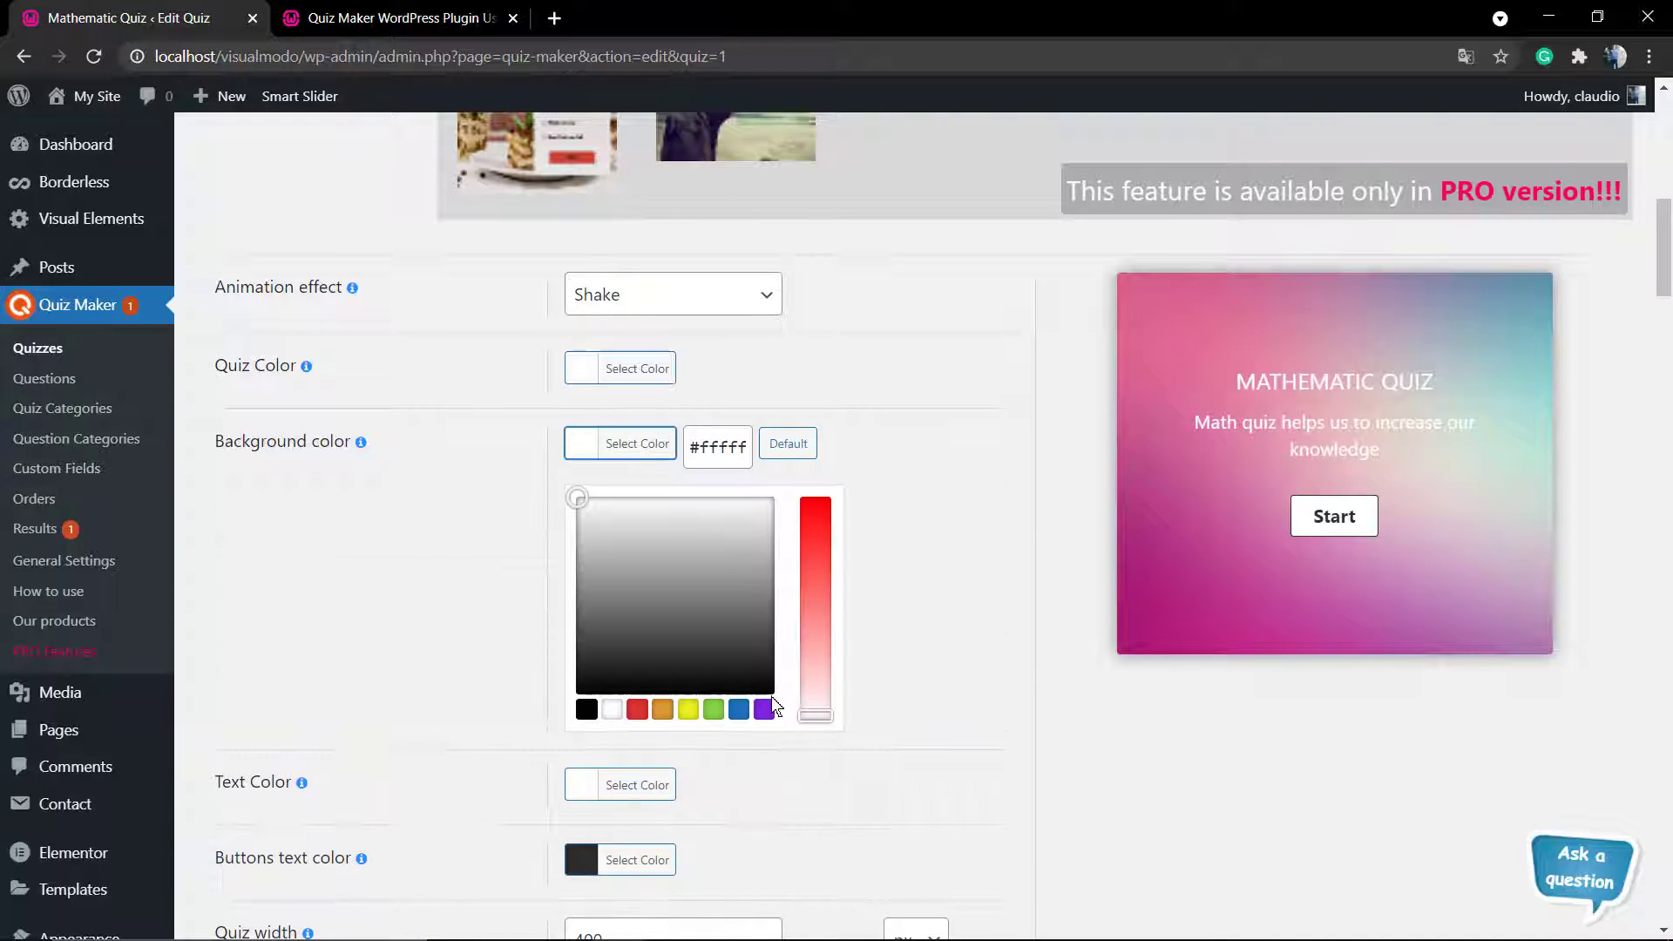
click(790, 443)
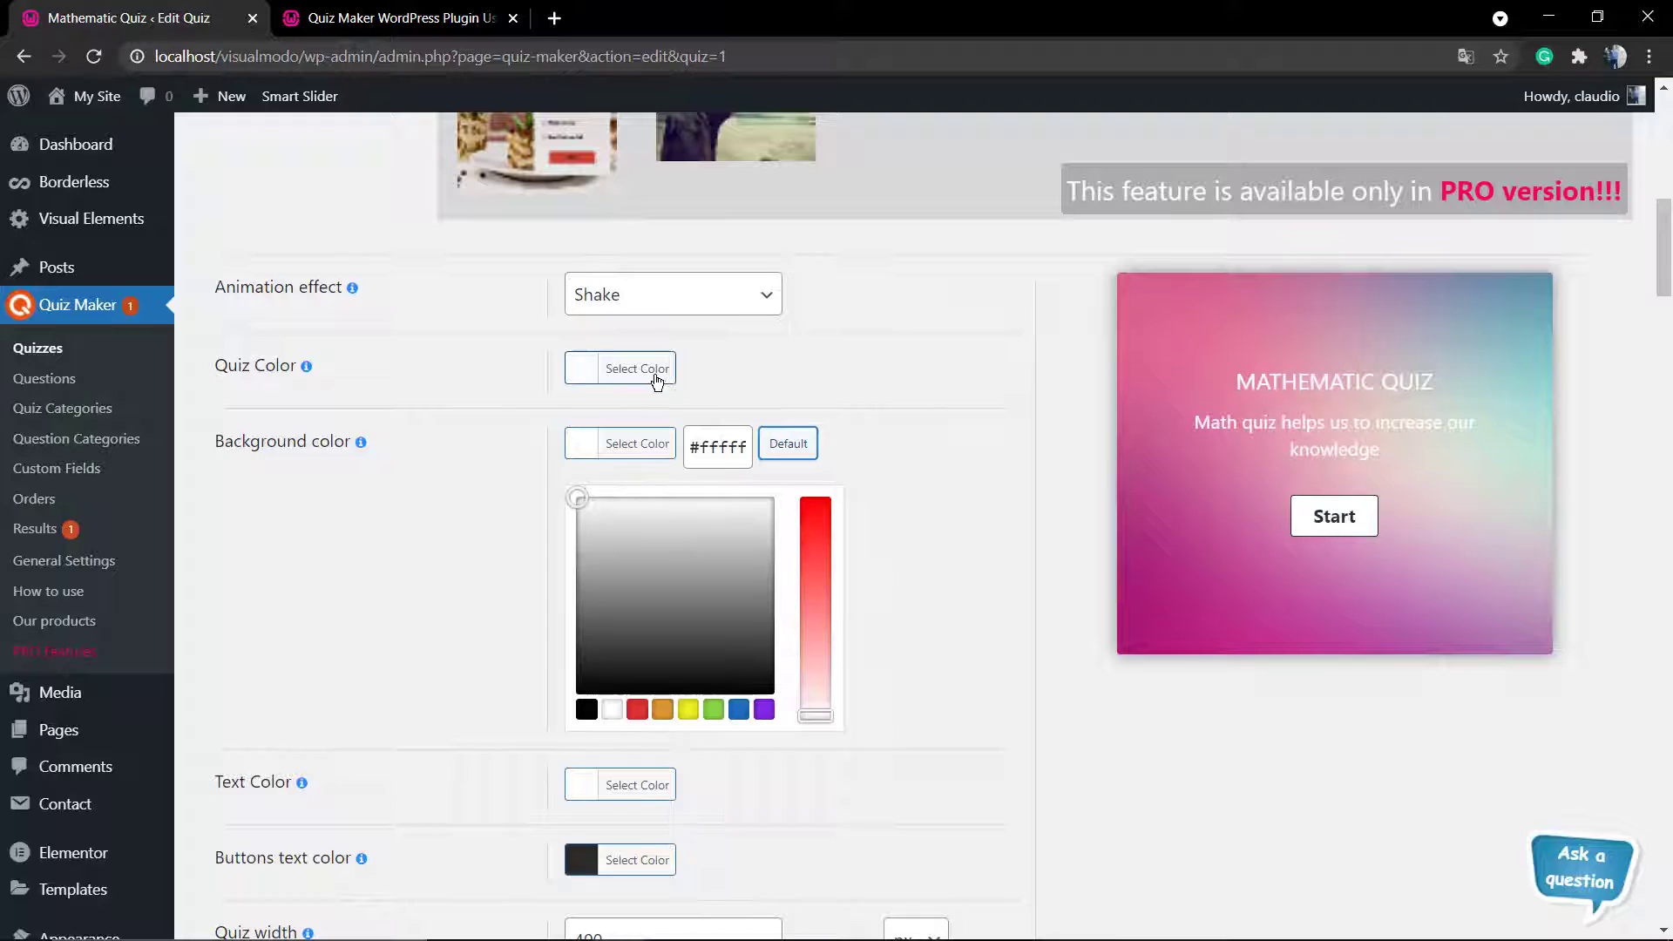
Step: Restore both the quiz colour and the text colour to their defaults
click(635, 368)
click(792, 369)
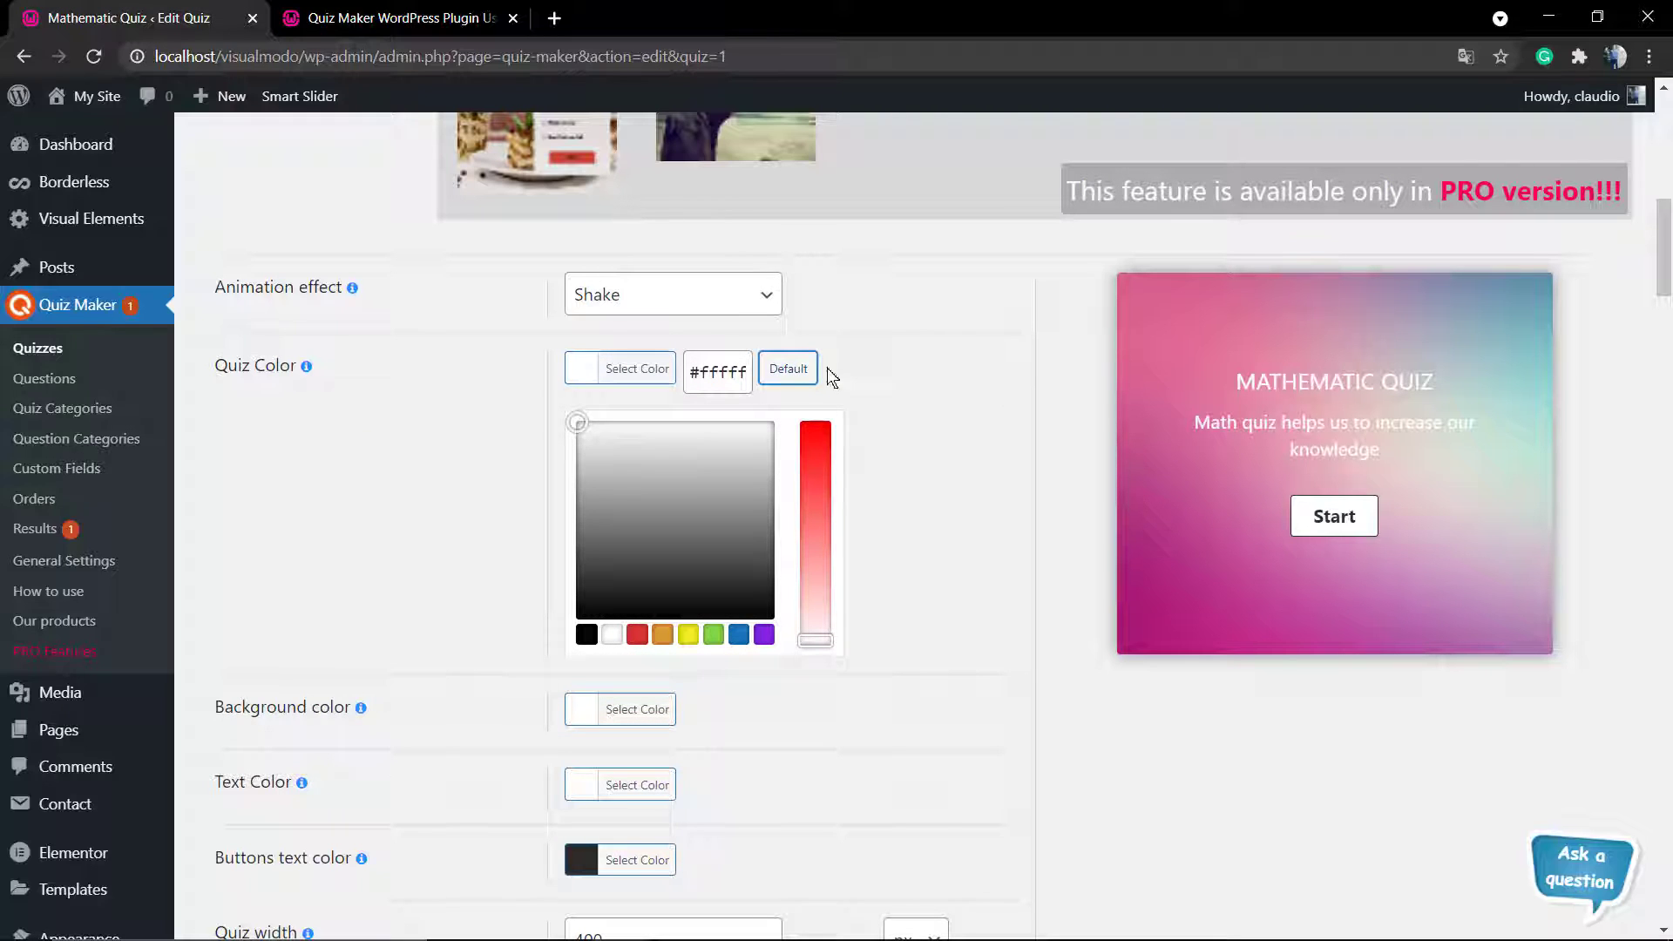
click(986, 440)
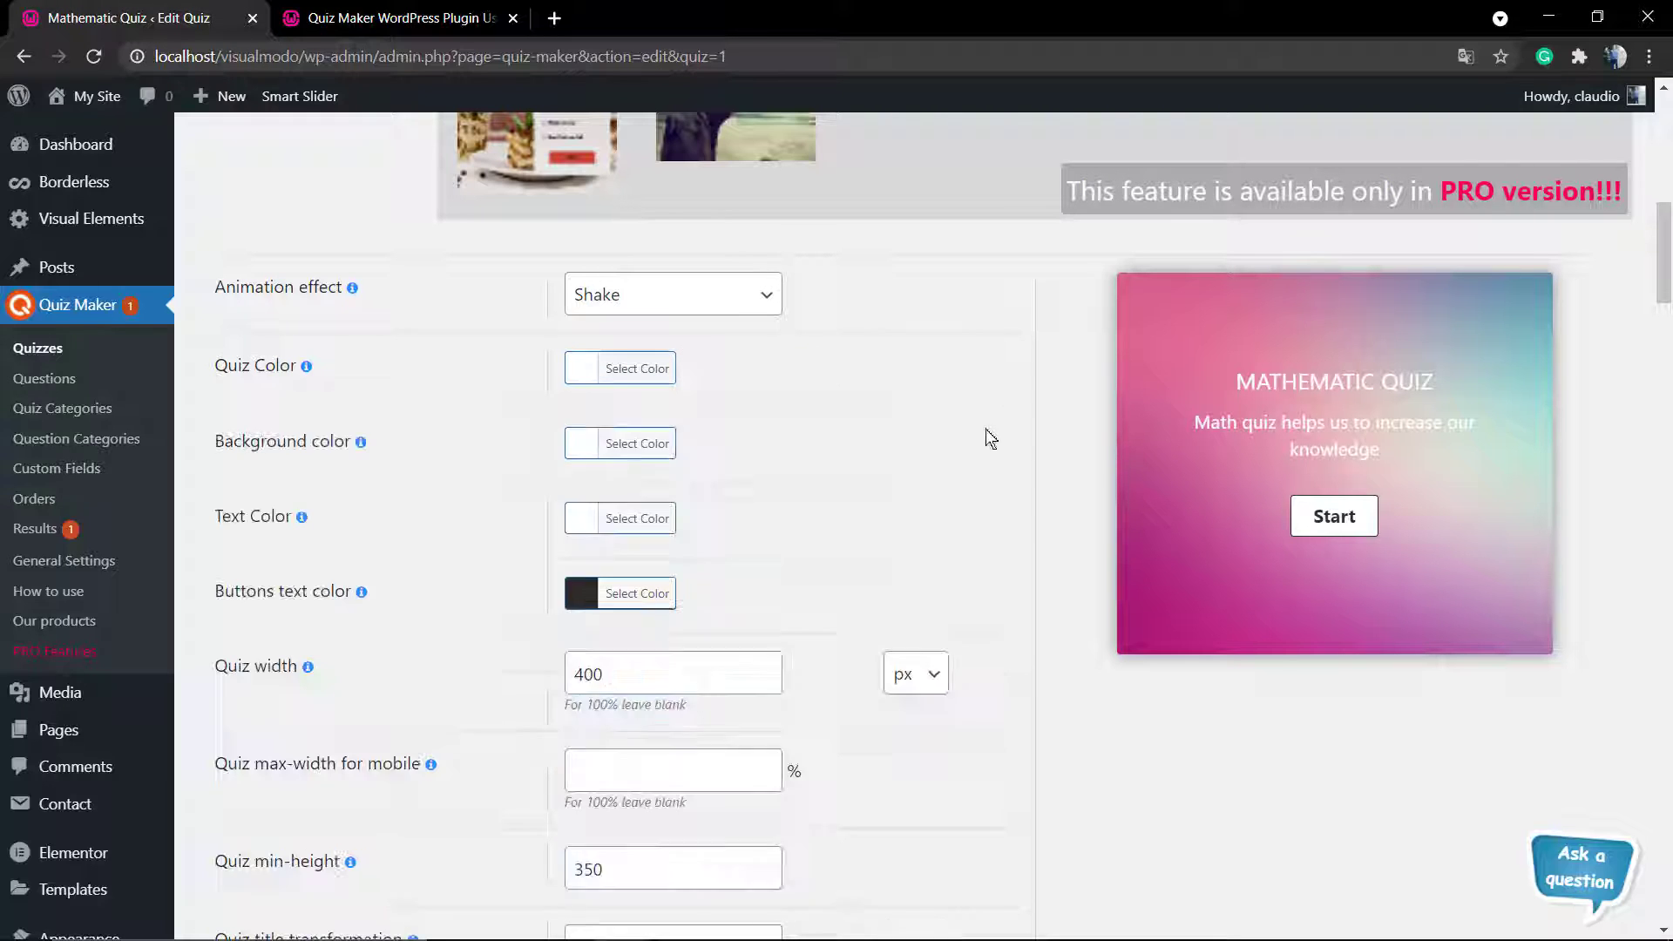
click(635, 517)
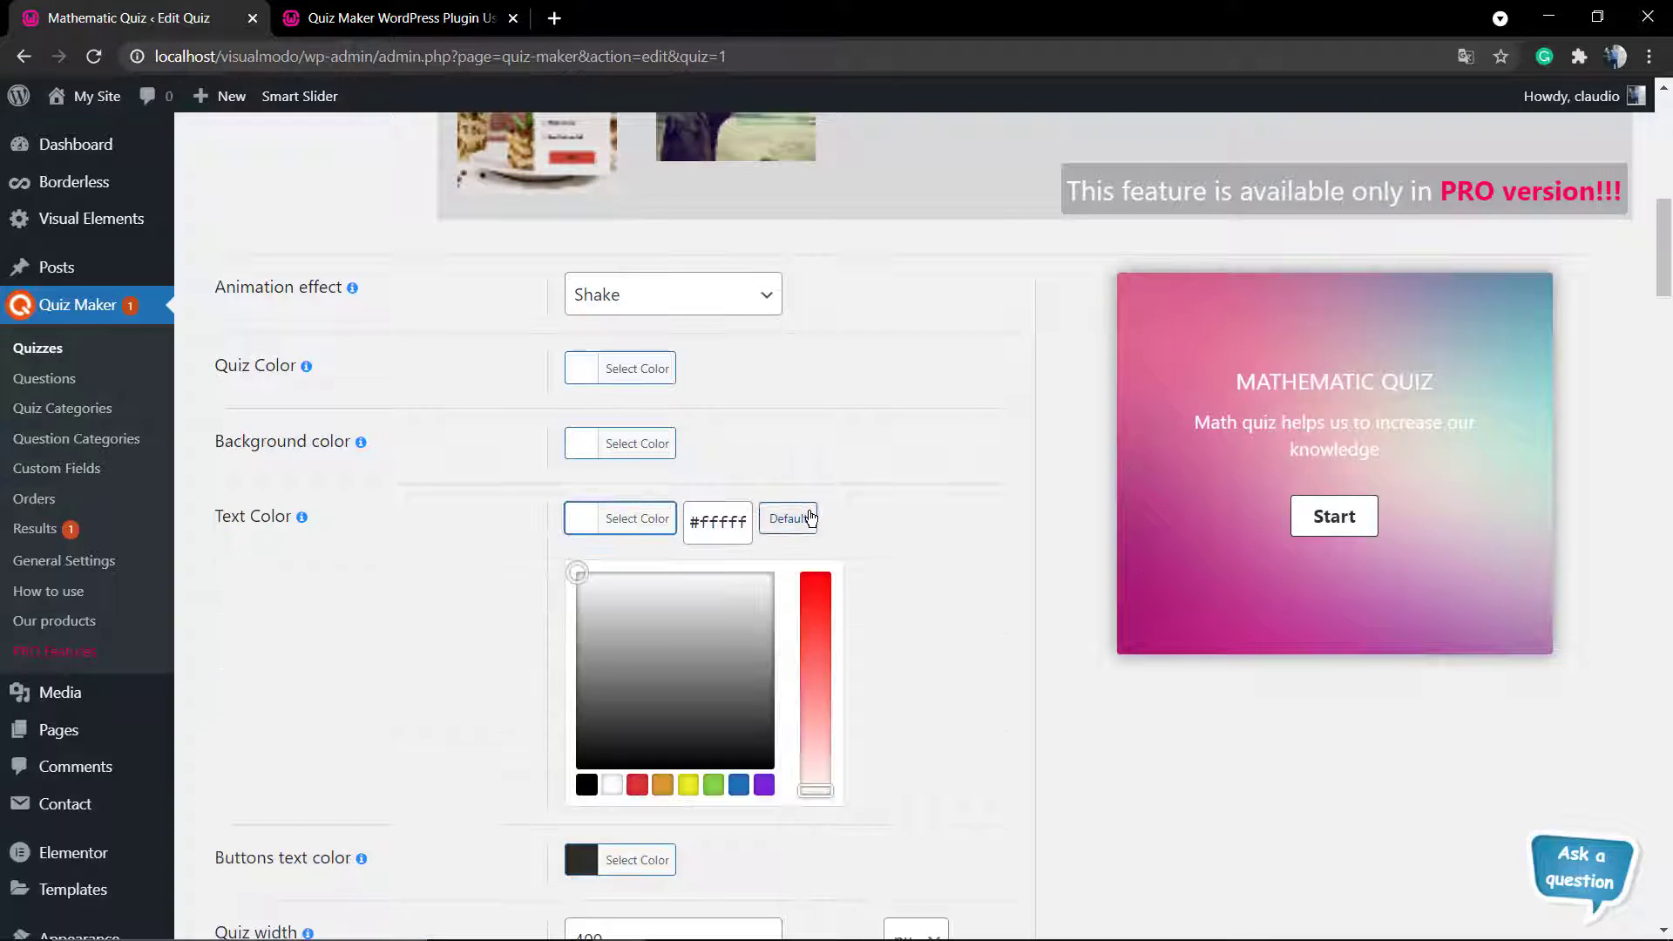
click(799, 518)
click(976, 486)
Step: Delete the background image from the quiz styles
scroll(964, 481, down, 15)
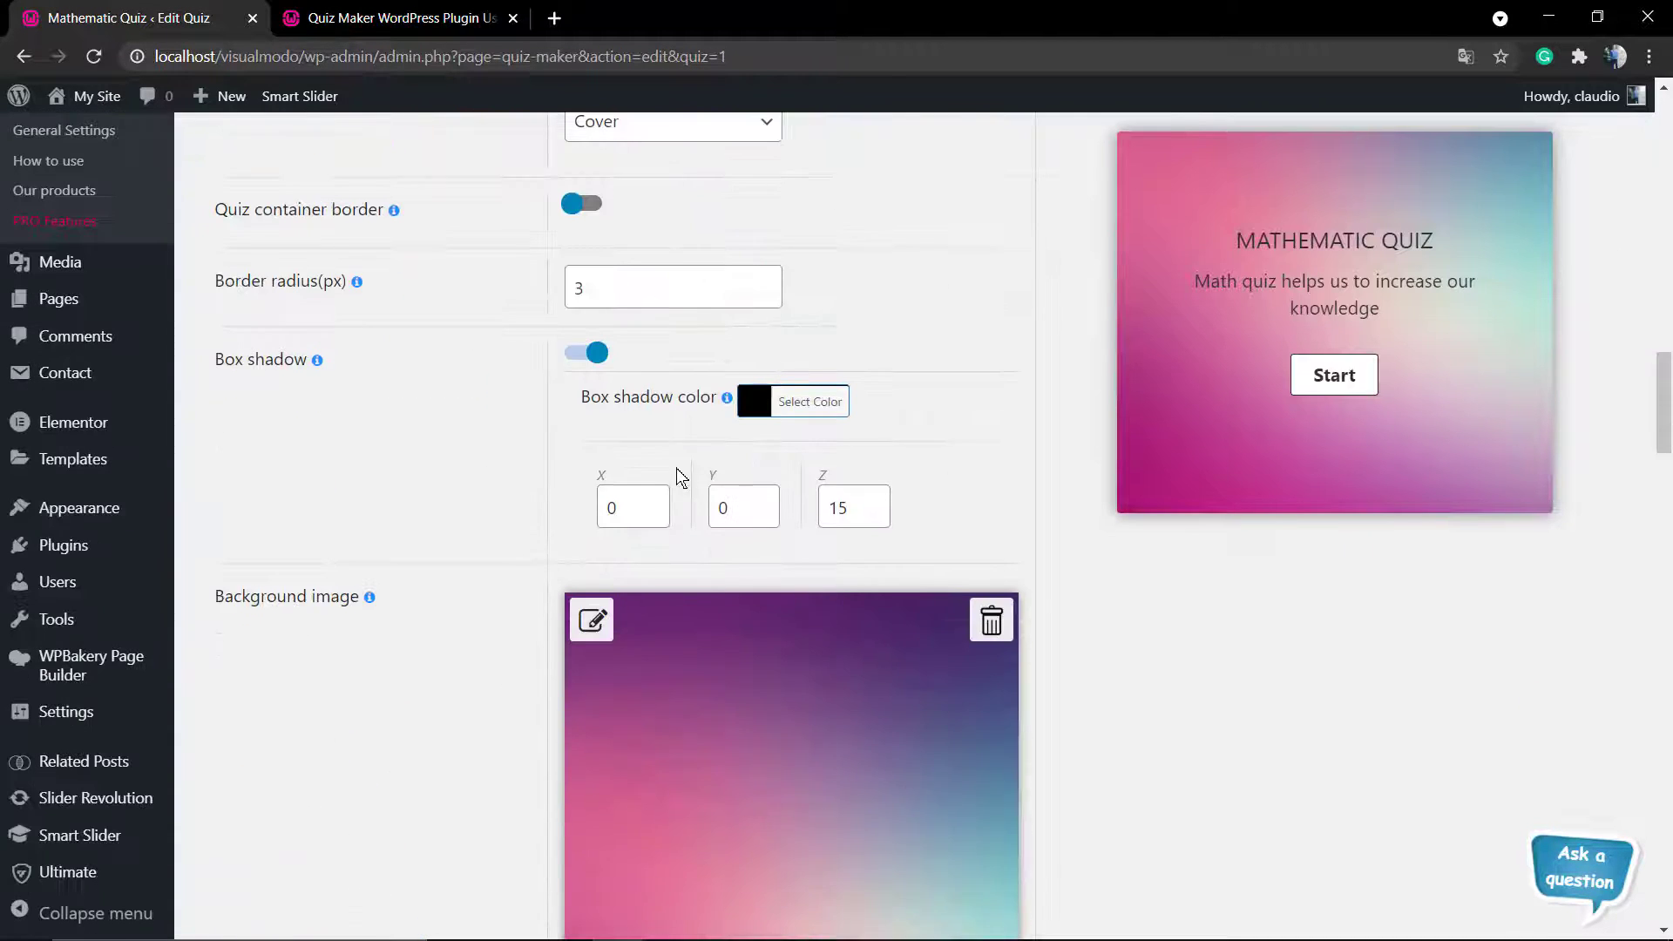
click(984, 280)
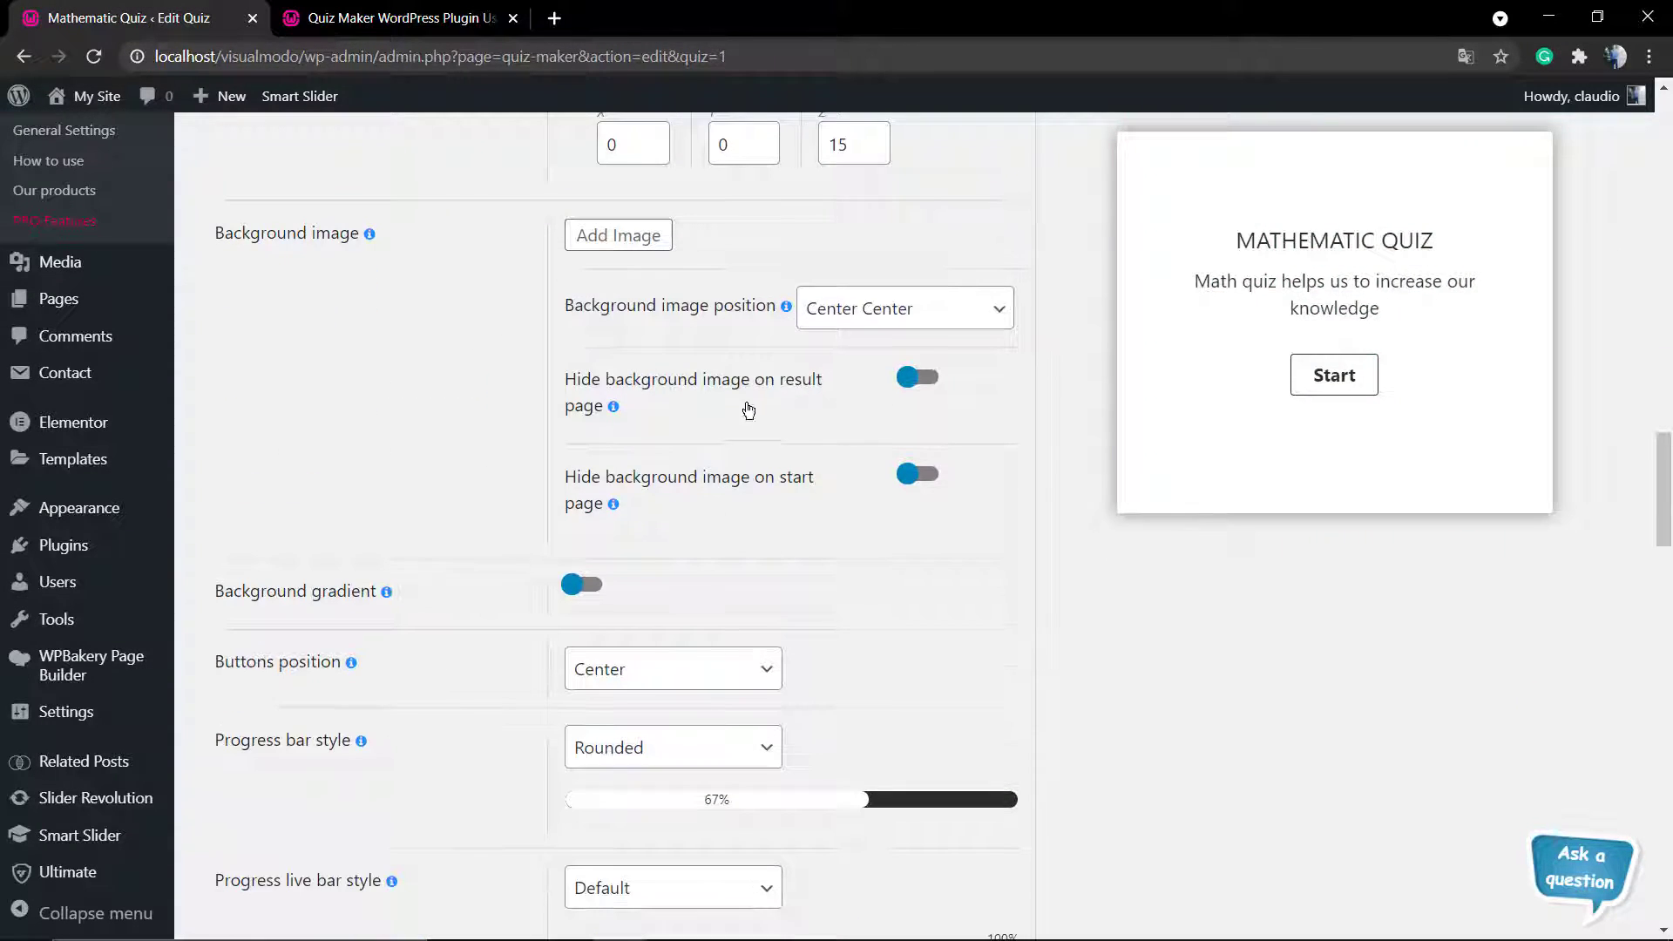
scroll(739, 400, up, 2)
scroll(739, 405, down, 2)
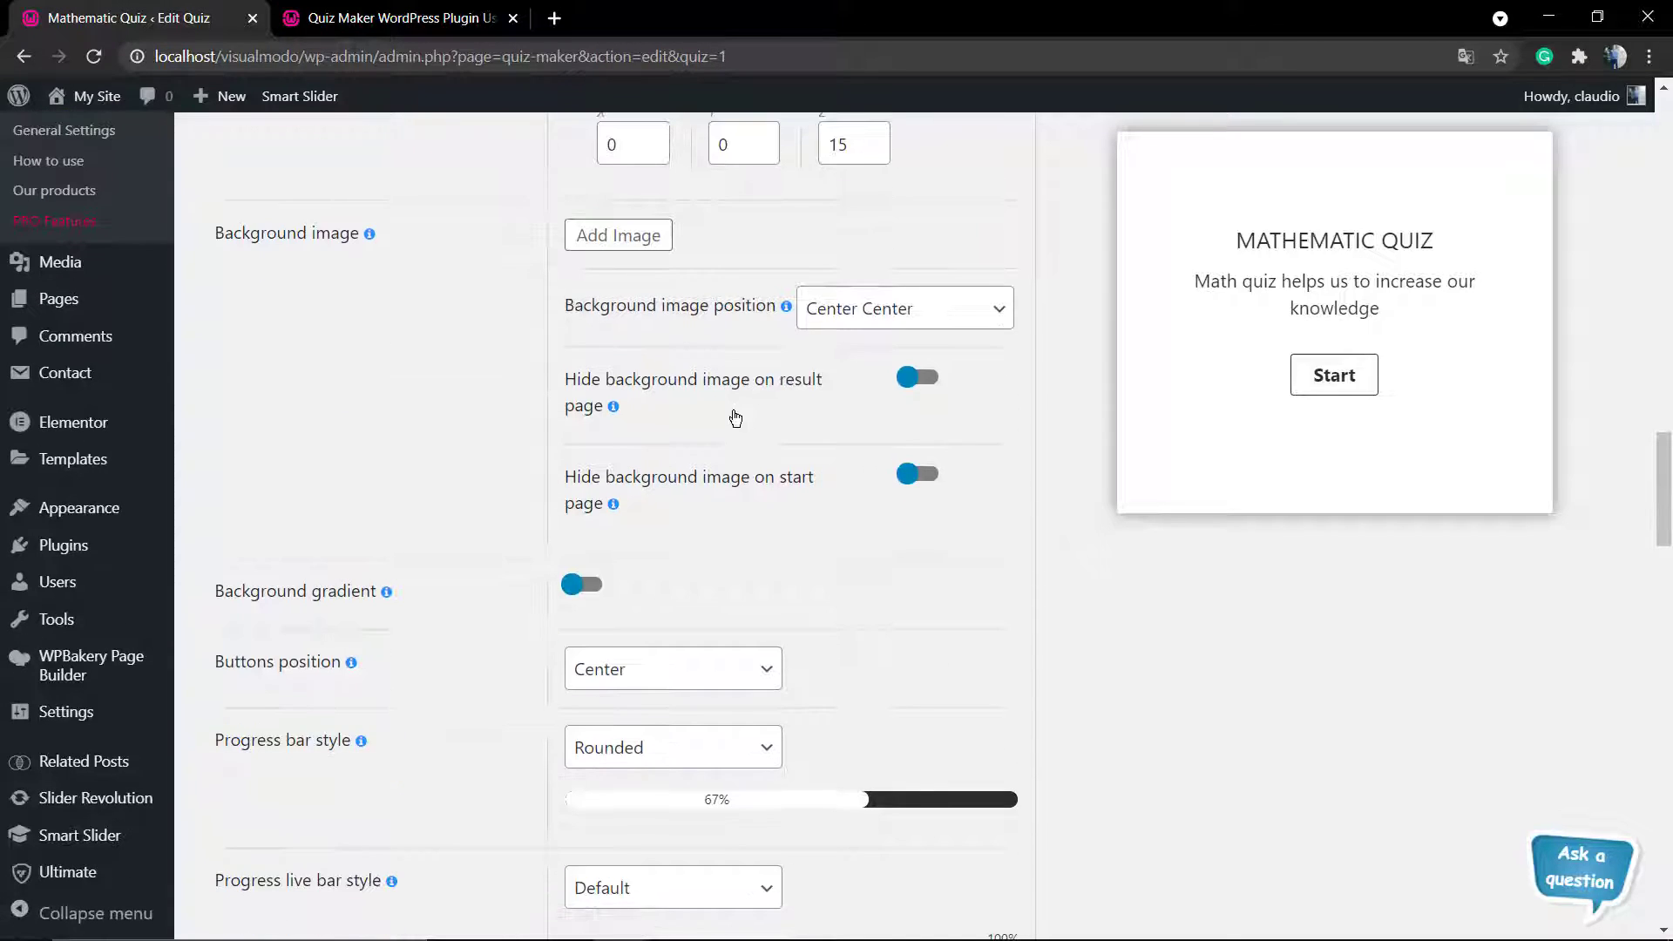
Step: Toggle Disable answer hover on and off, and try Left then Center question alignment
scroll(645, 453, down, 6)
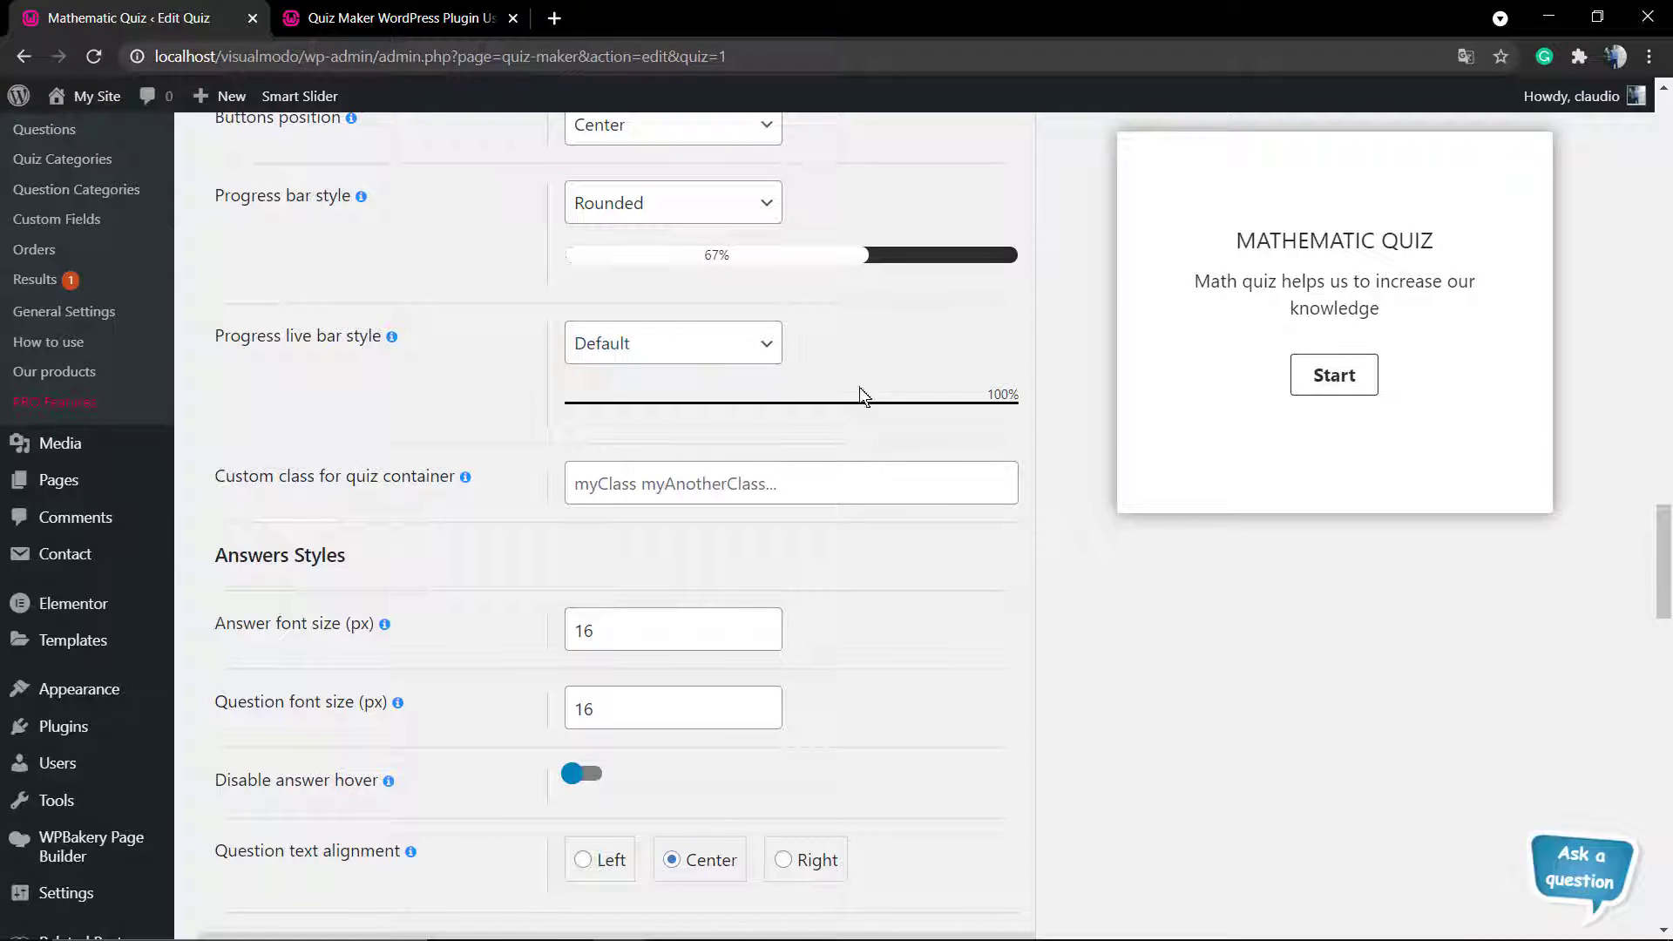
scroll(729, 363, down, 4)
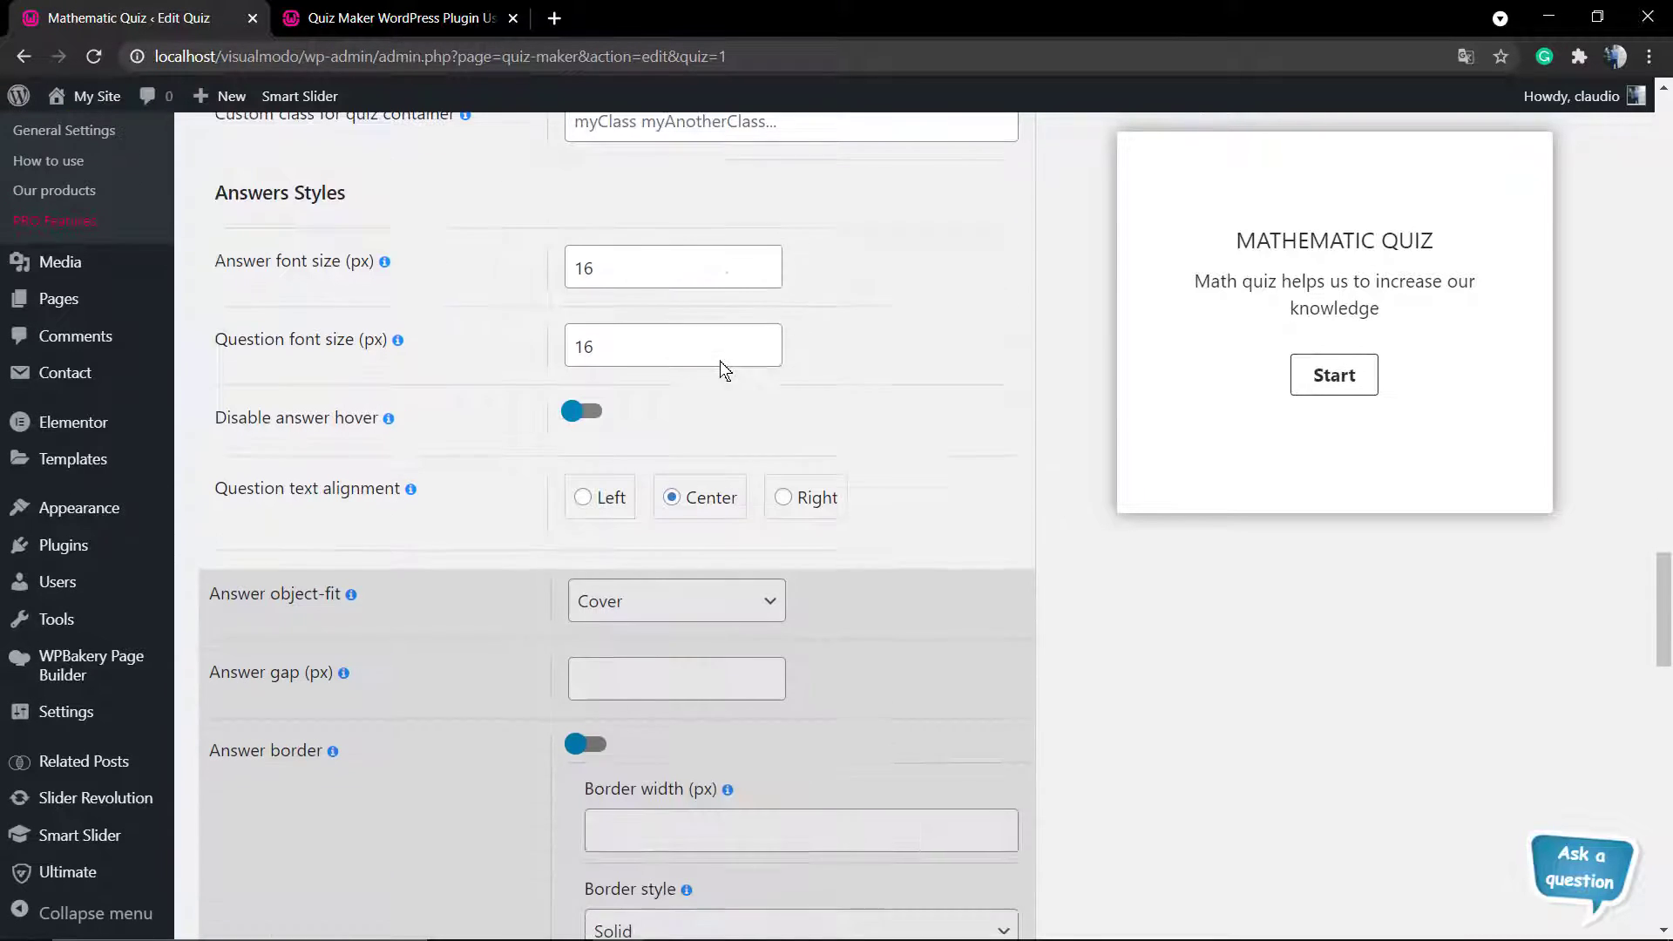
click(580, 418)
click(580, 418)
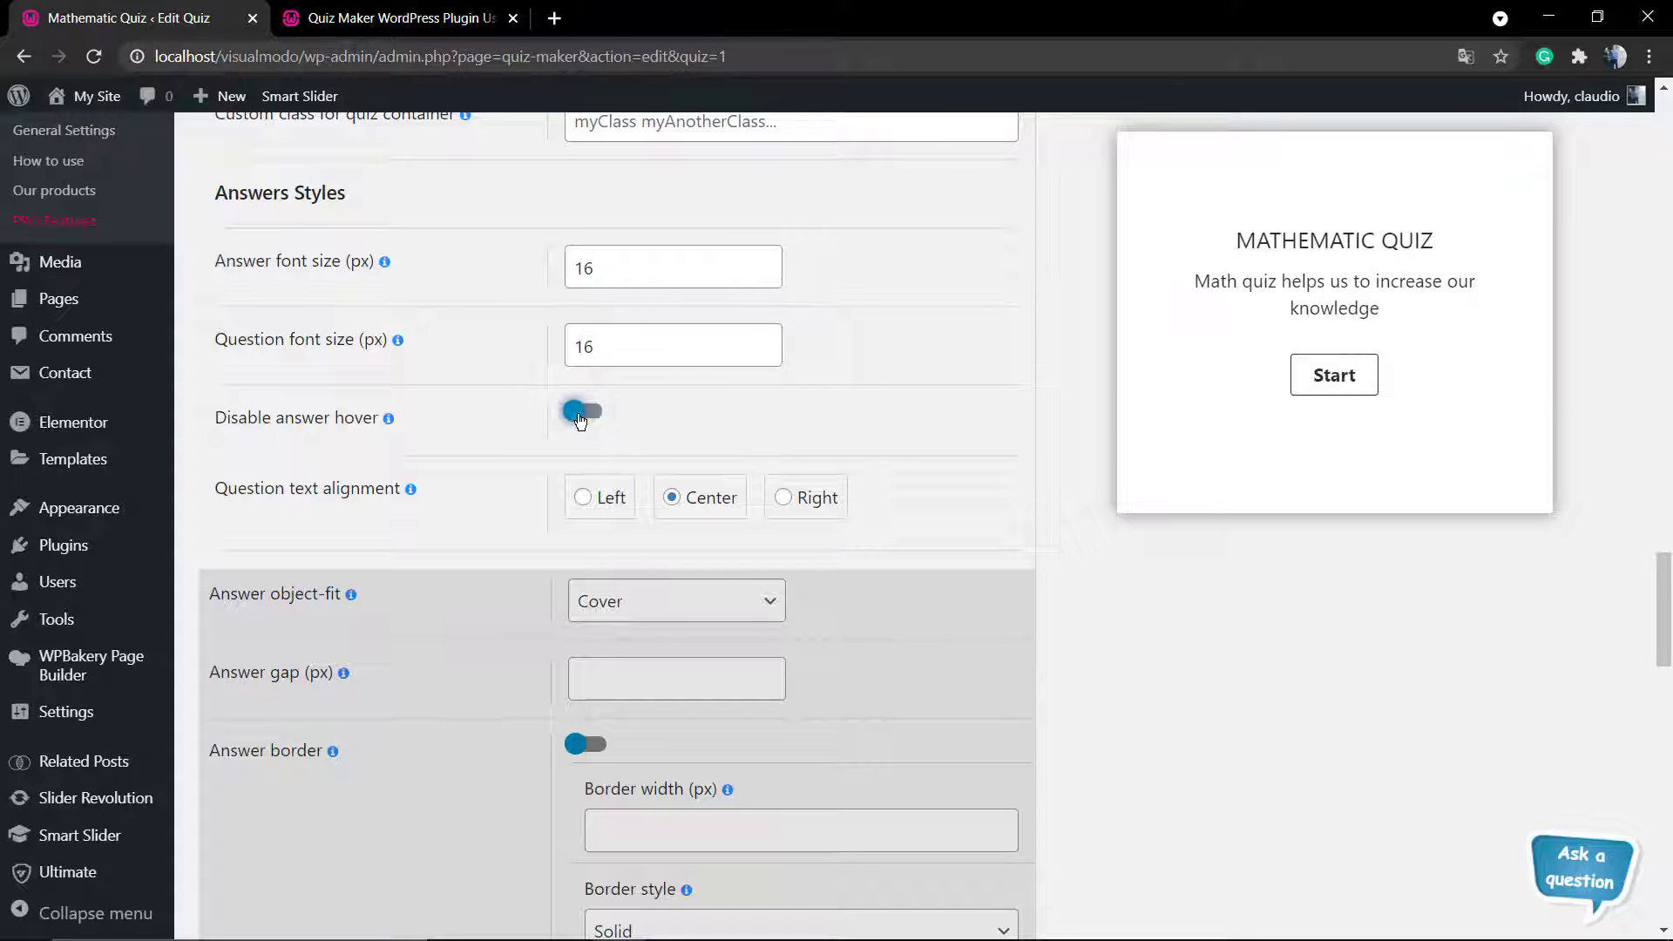
click(615, 497)
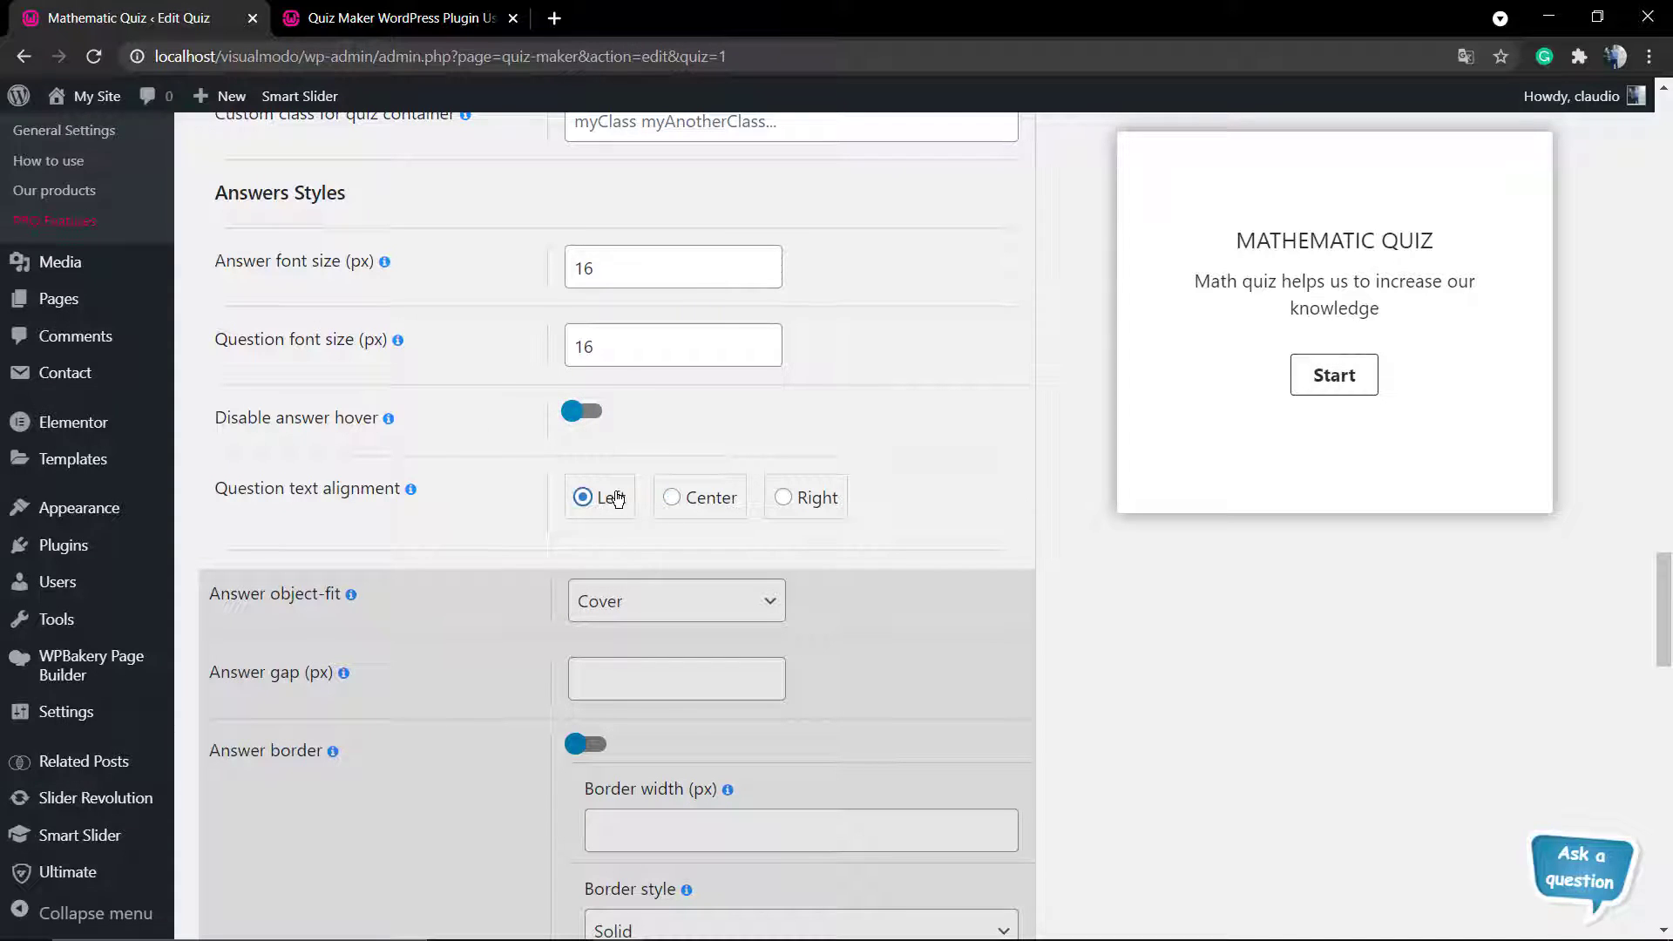
click(715, 508)
scroll(560, 498, down, 15)
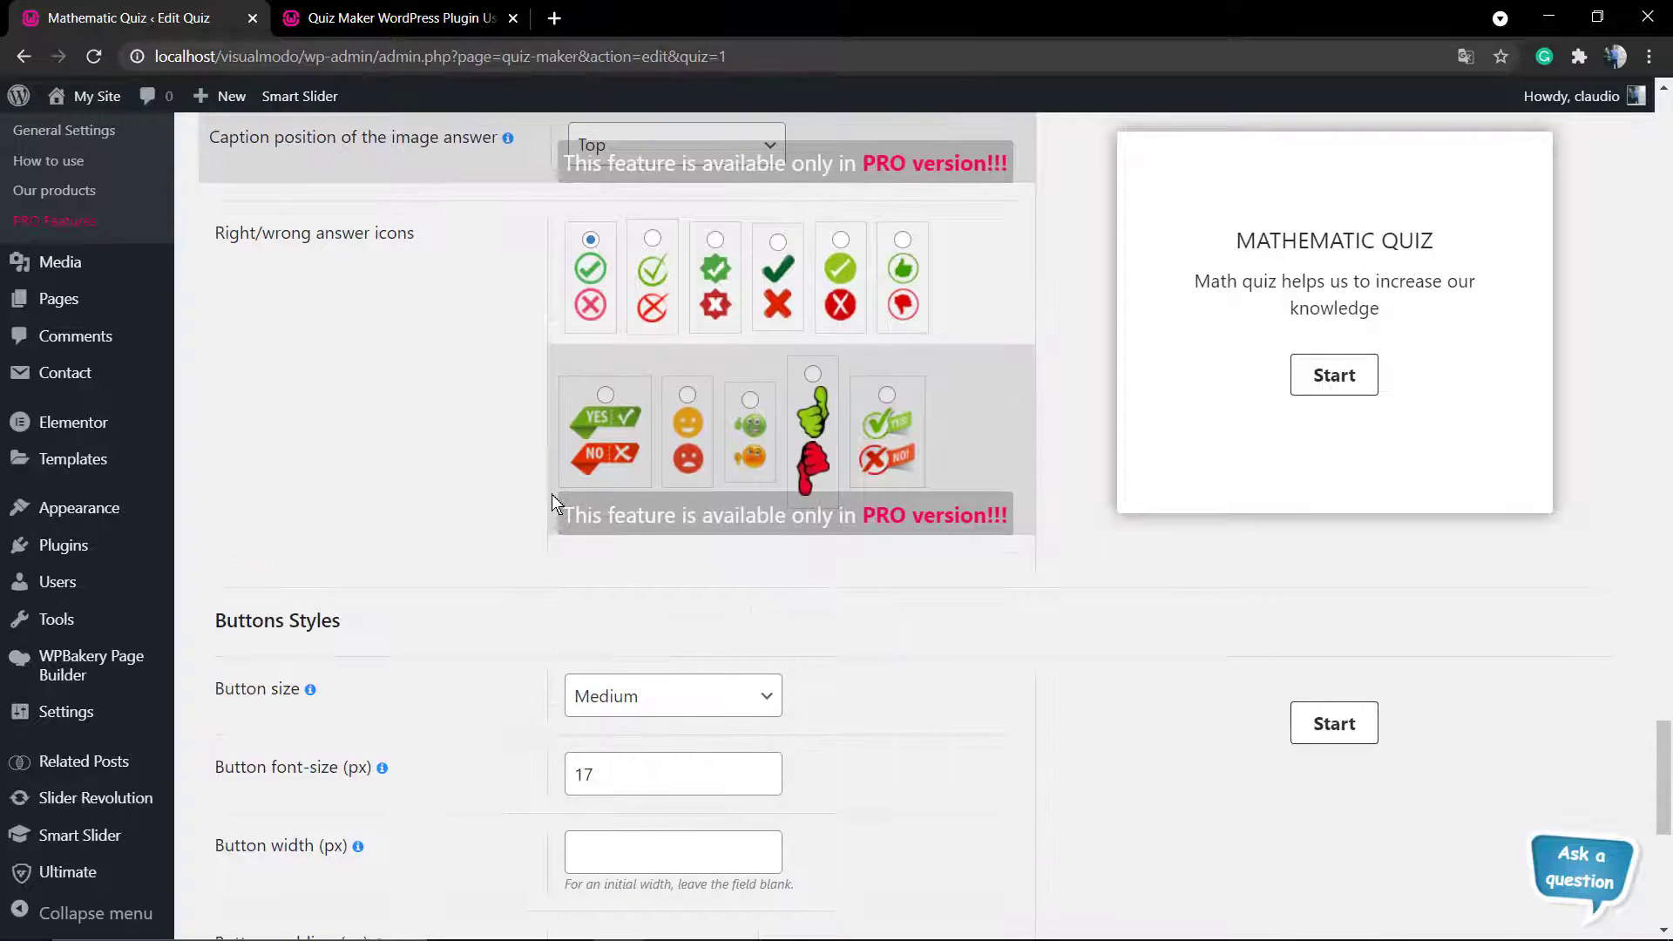
scroll(552, 498, down, 2)
Step: Set Button size to Large, giving 20 px font and 30/13 px padding
click(633, 520)
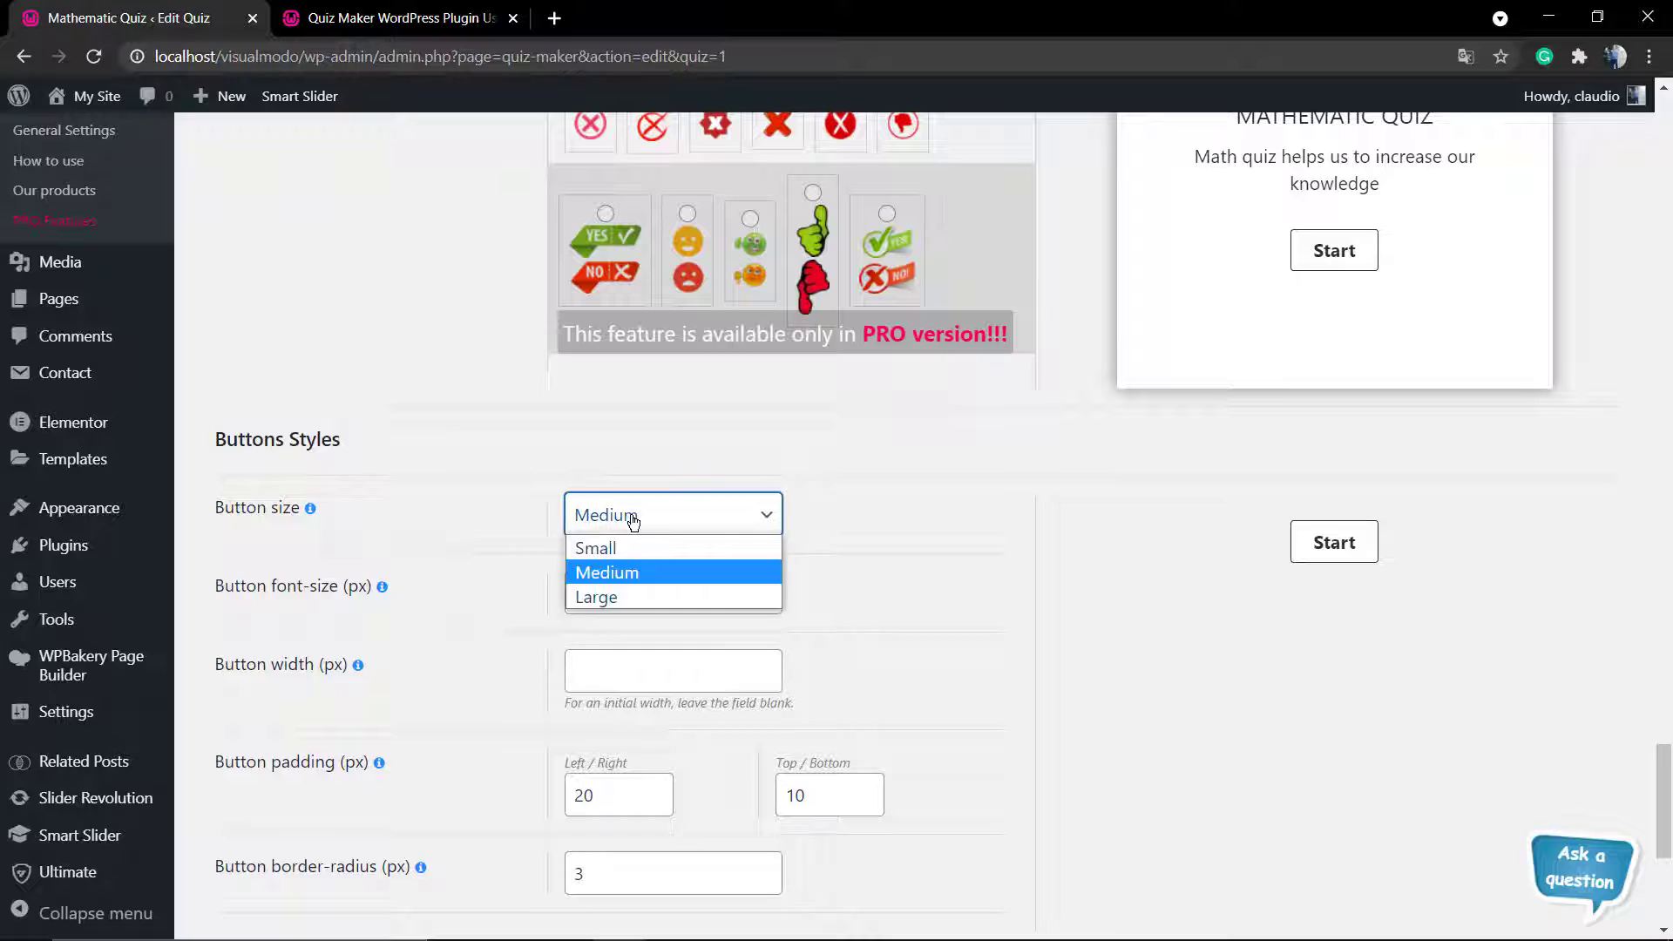
click(660, 596)
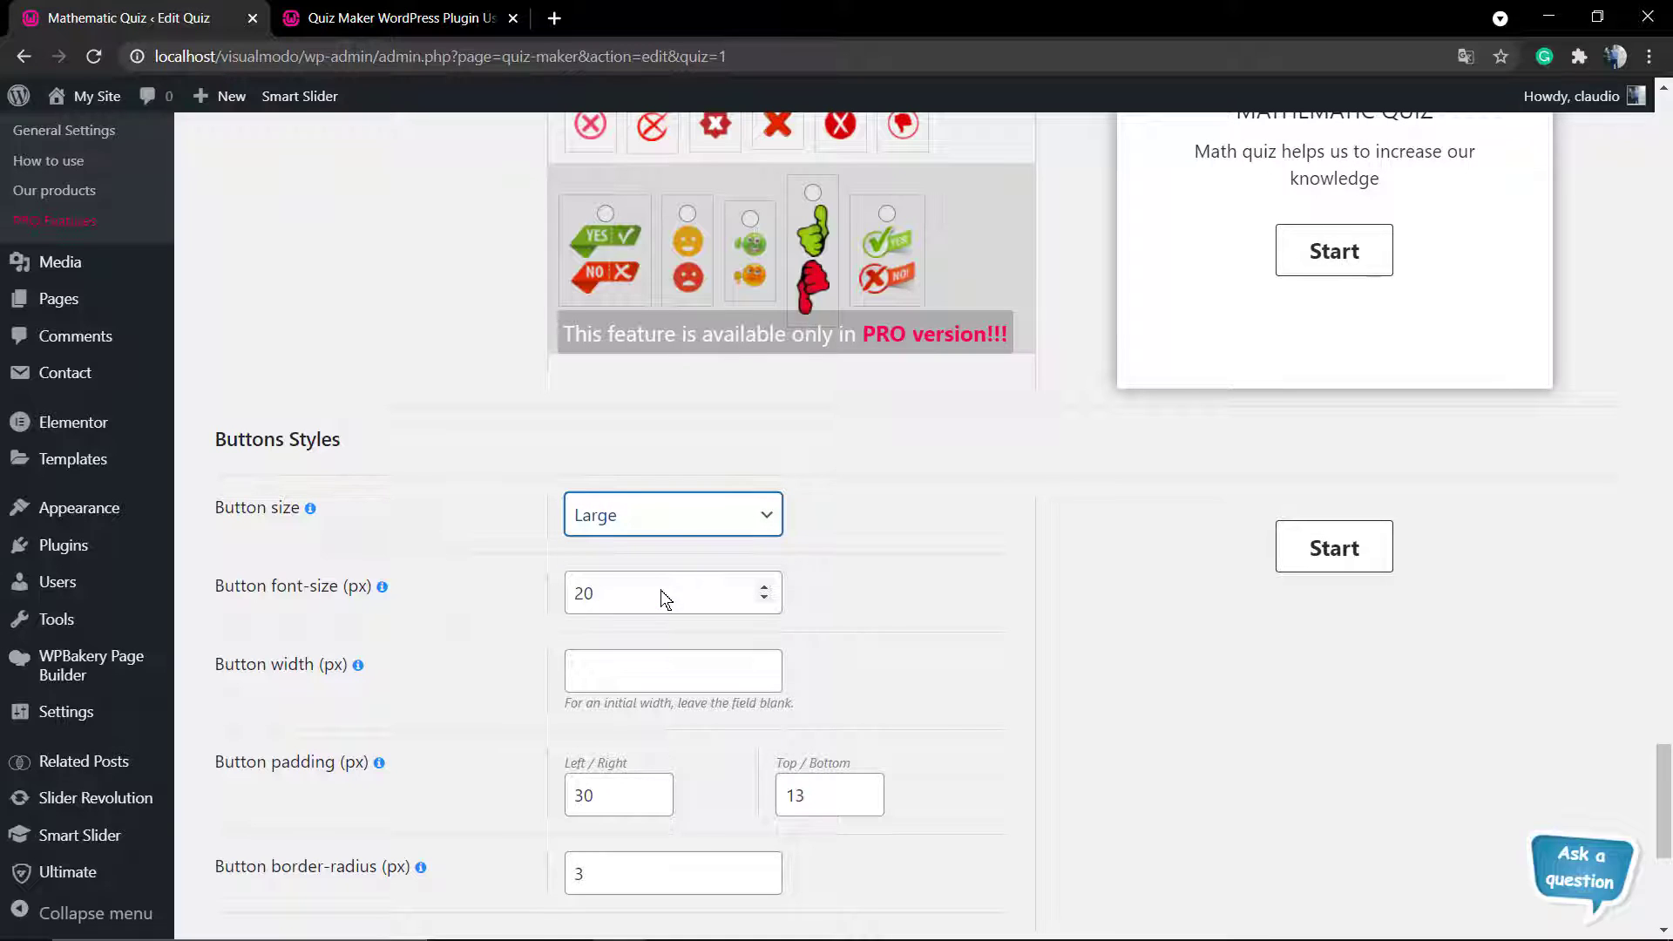
scroll(749, 566, down, 2)
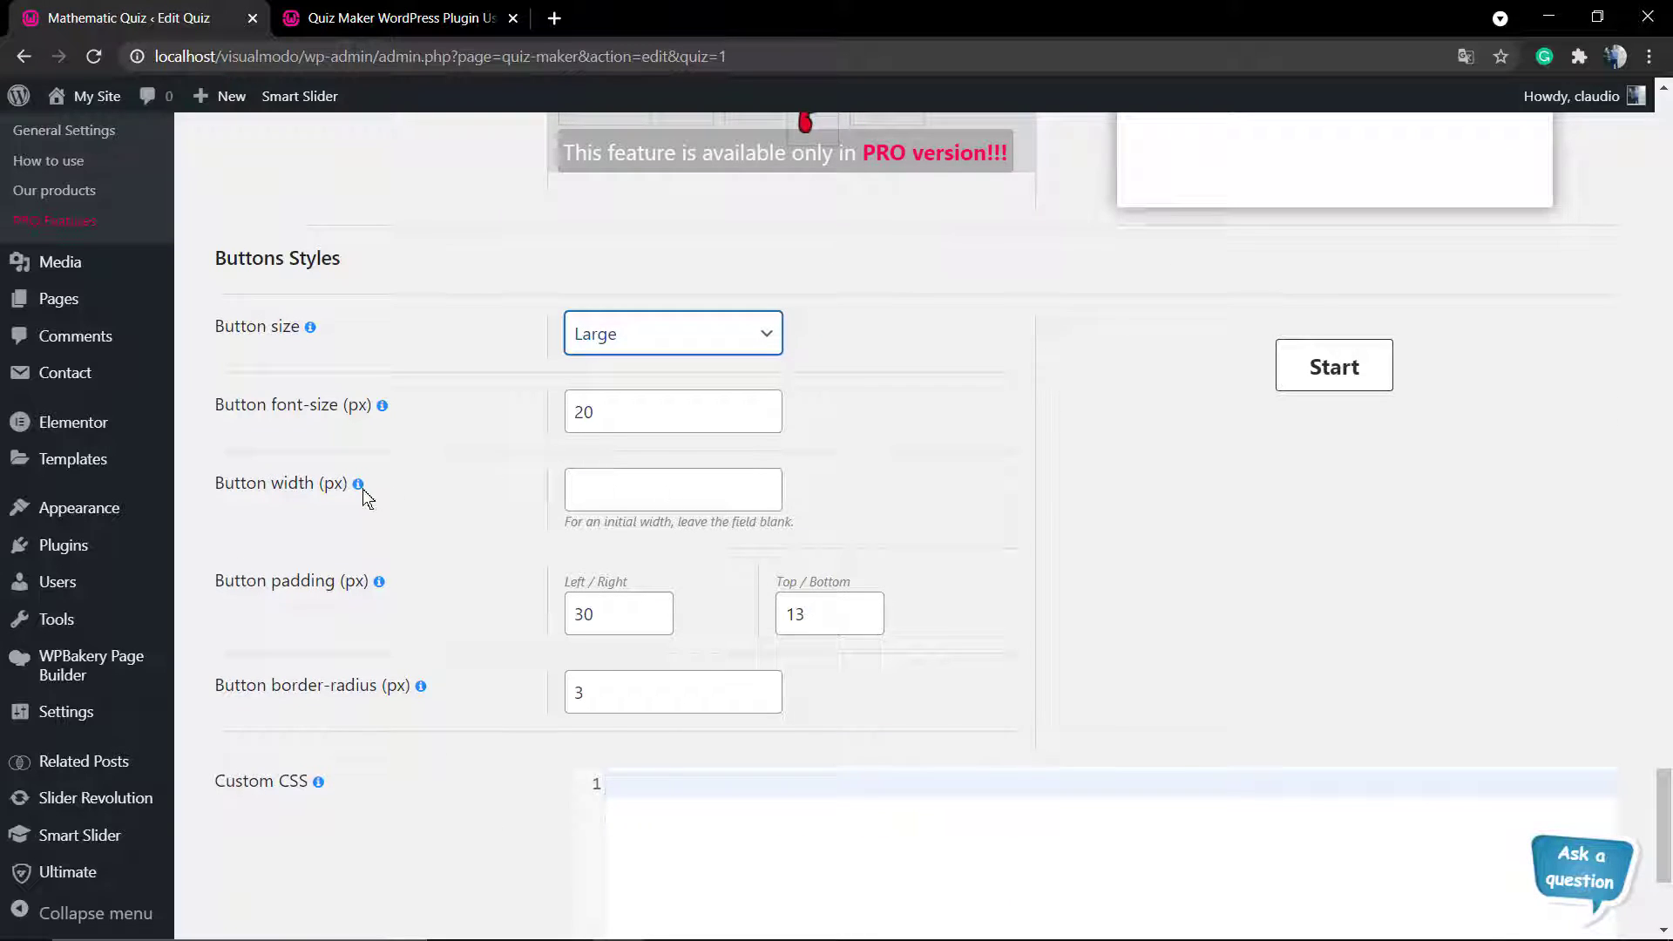
scroll(673, 500, down, 2)
scroll(535, 517, down, 1)
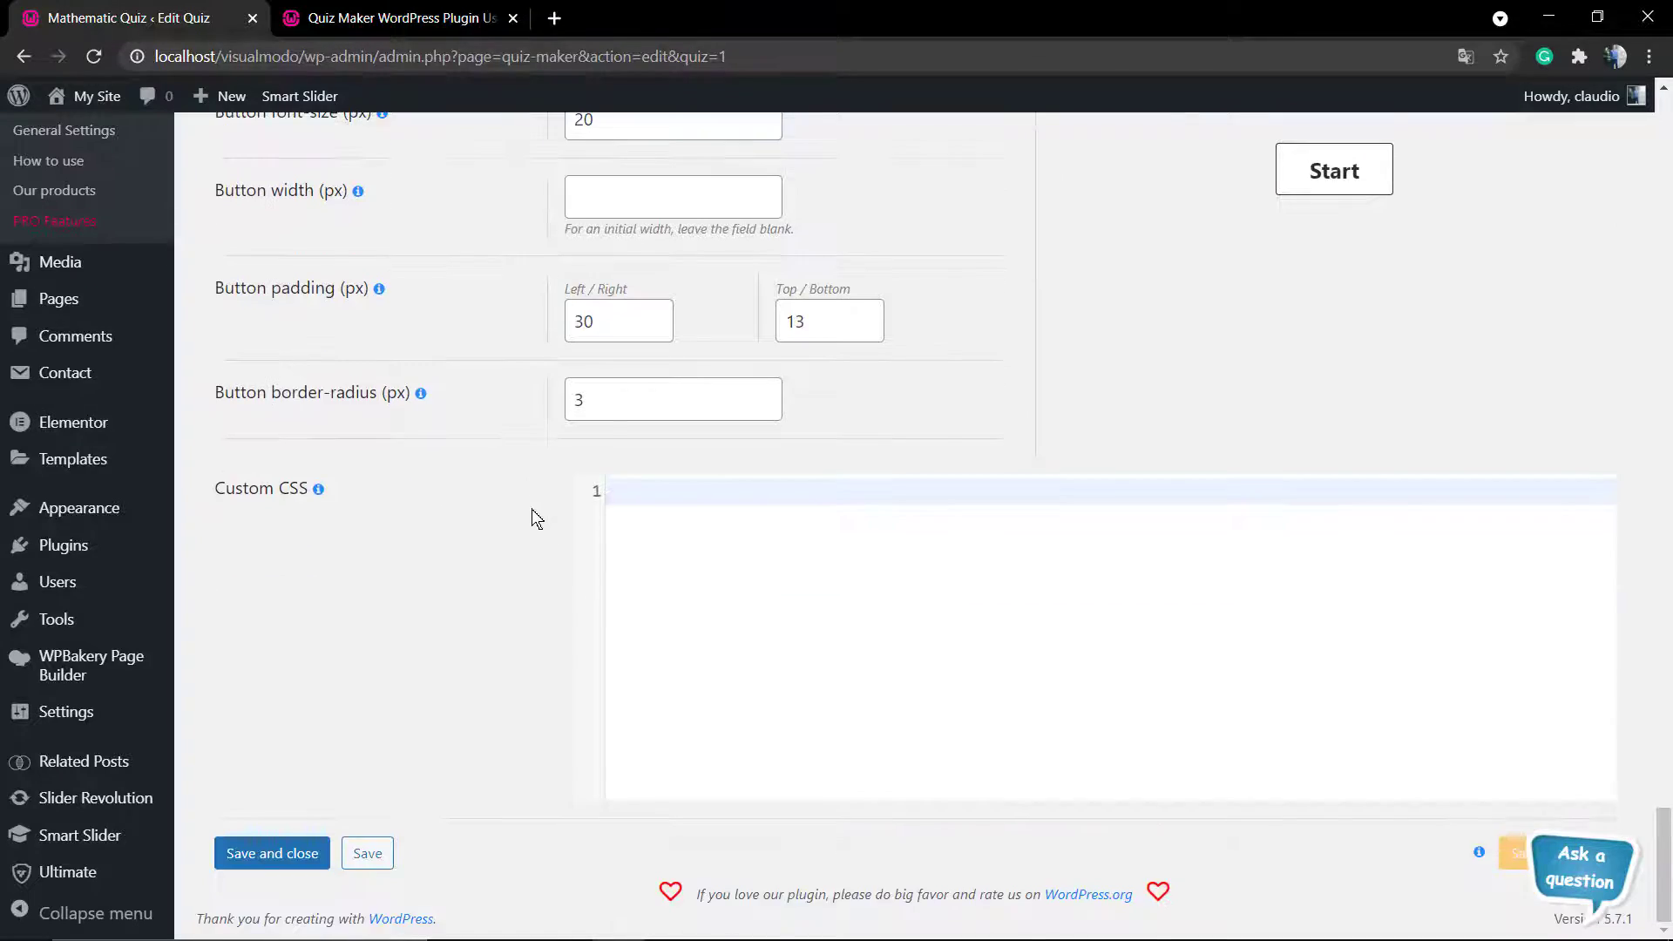
scroll(536, 517, up, 20)
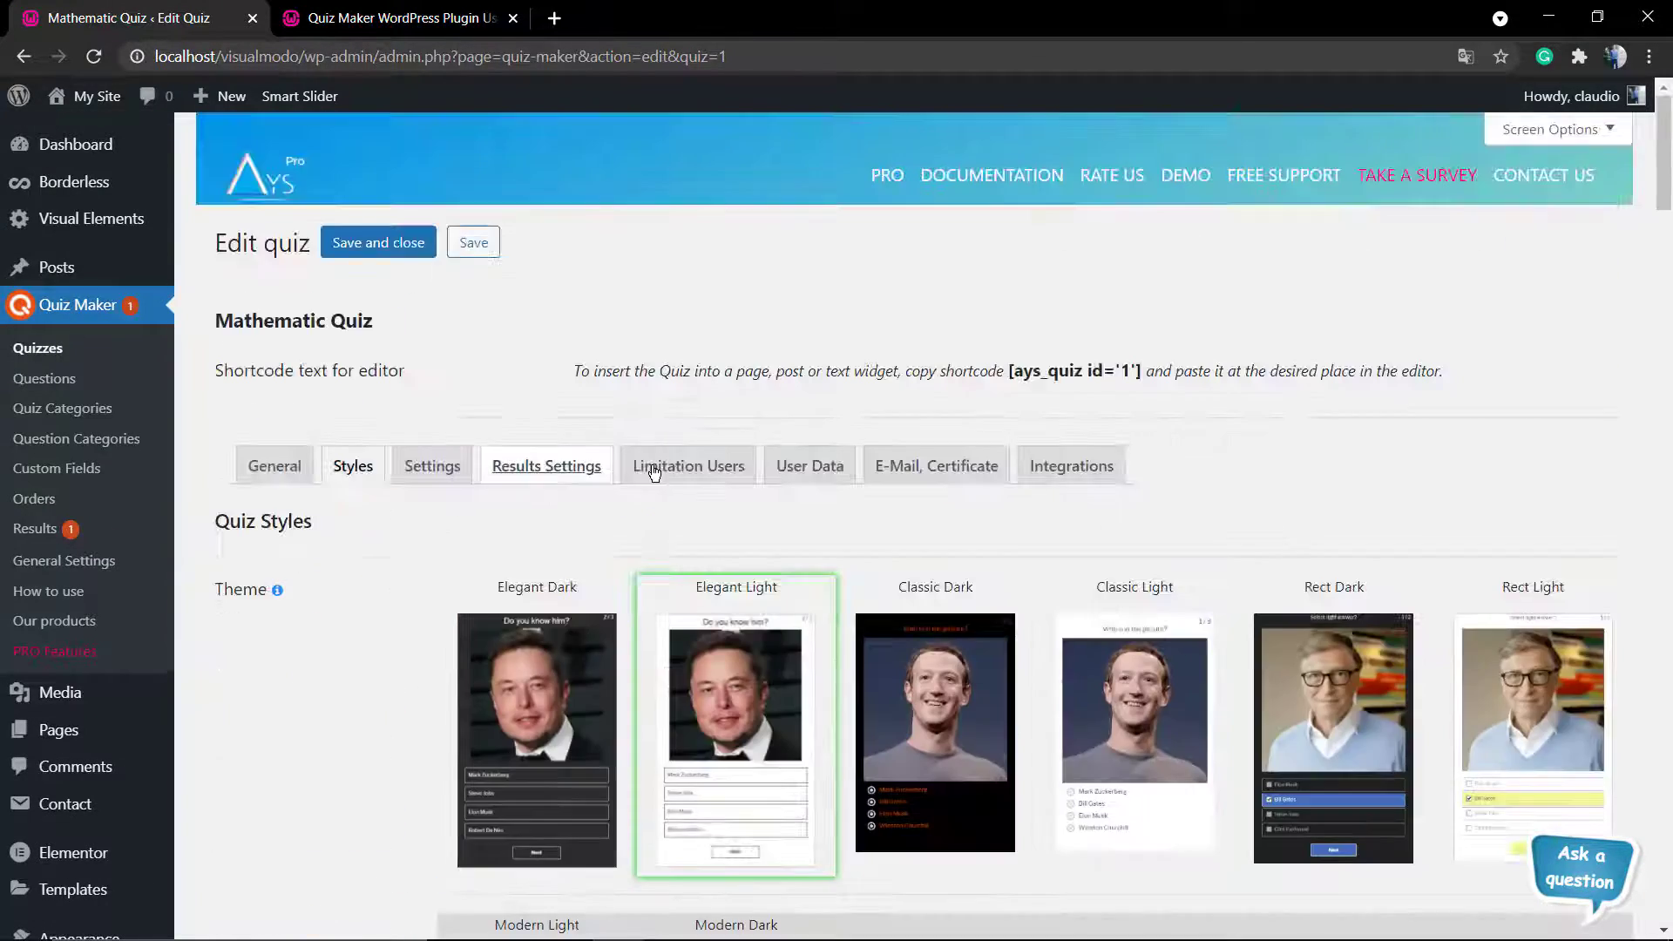
scroll(662, 470, down, 8)
scroll(572, 479, up, 8)
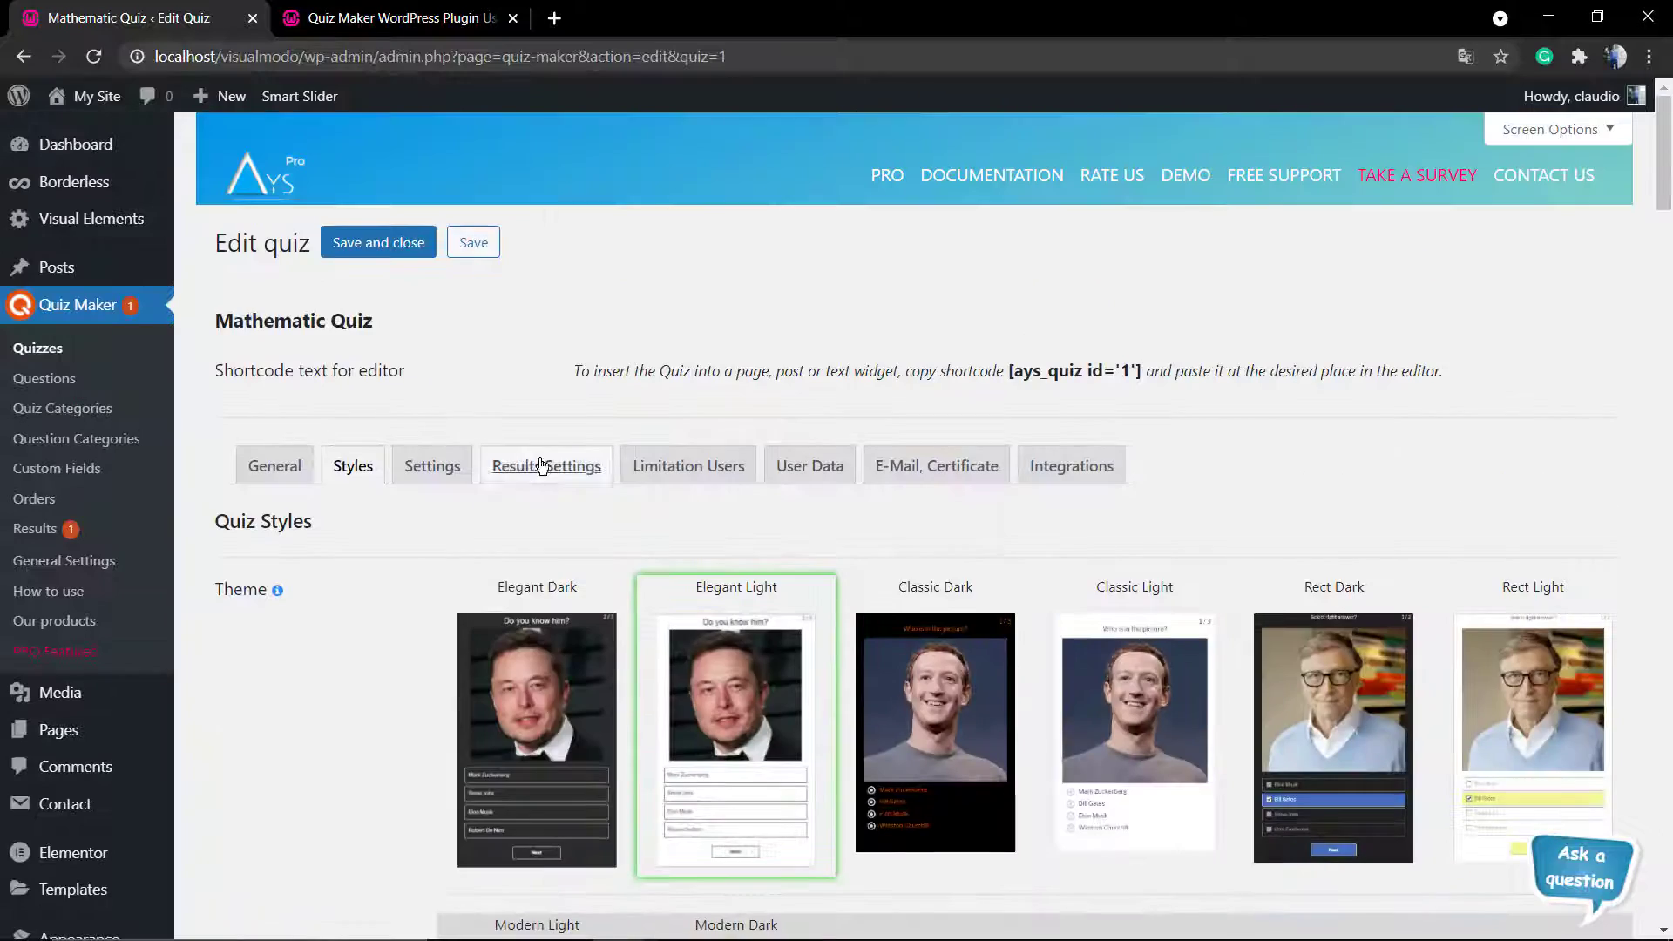
Step: In the quiz Settings, change Answers view from List to Grid
click(436, 466)
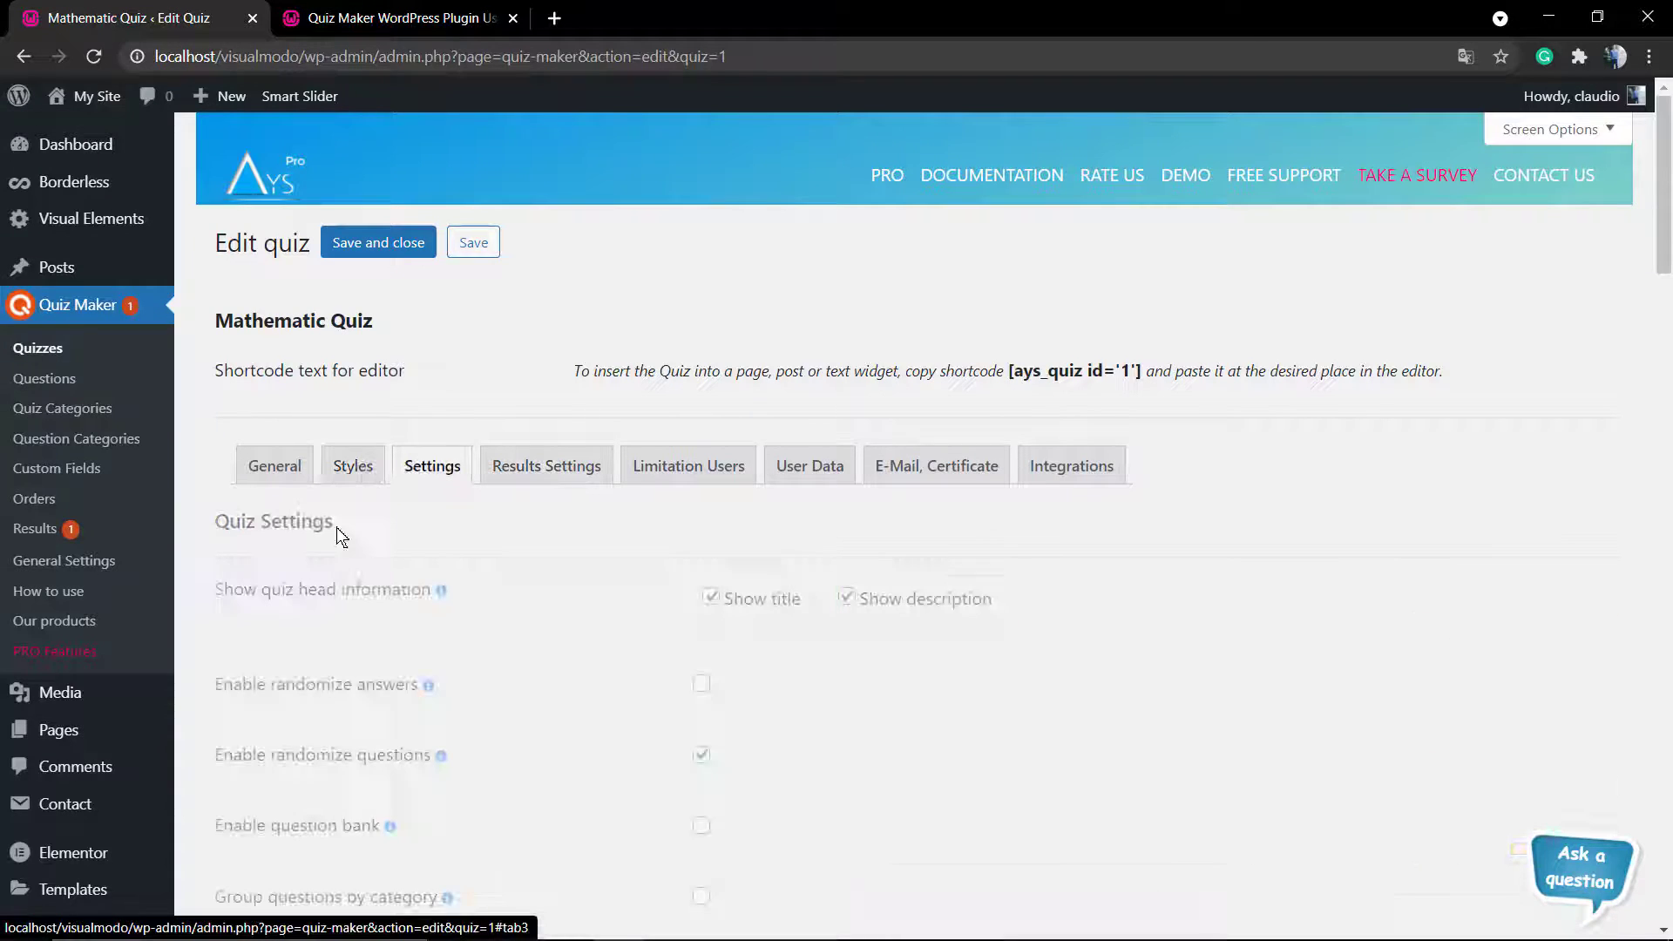
scroll(366, 537, down, 2)
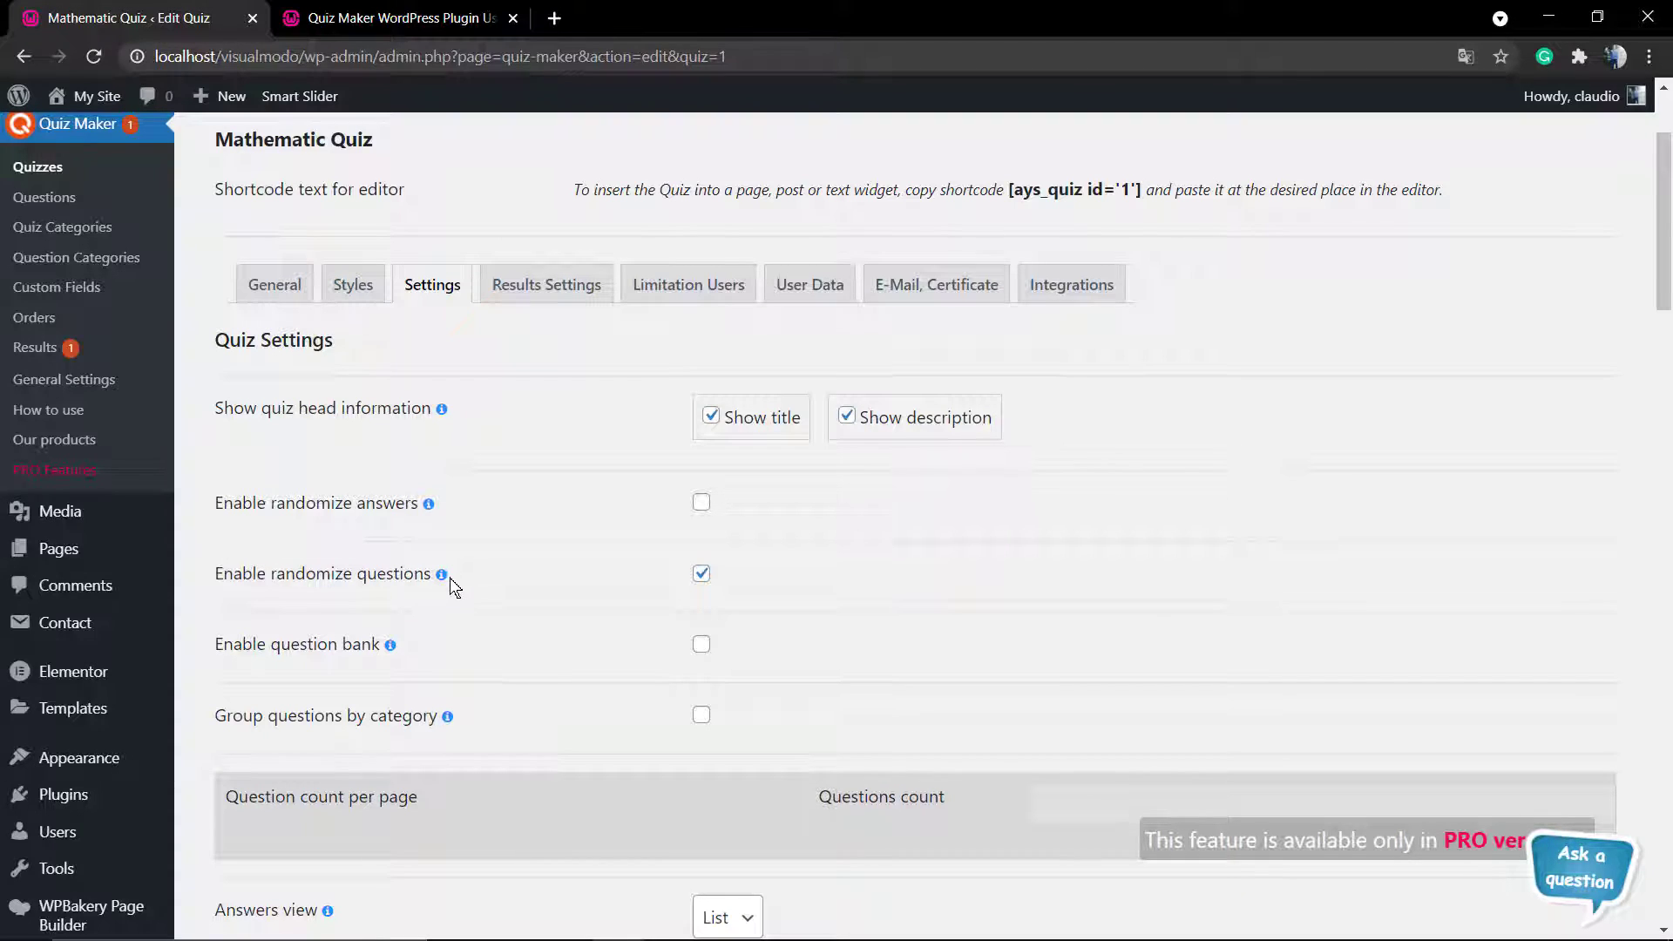
scroll(447, 578, down, 2)
mouse_move(393, 470)
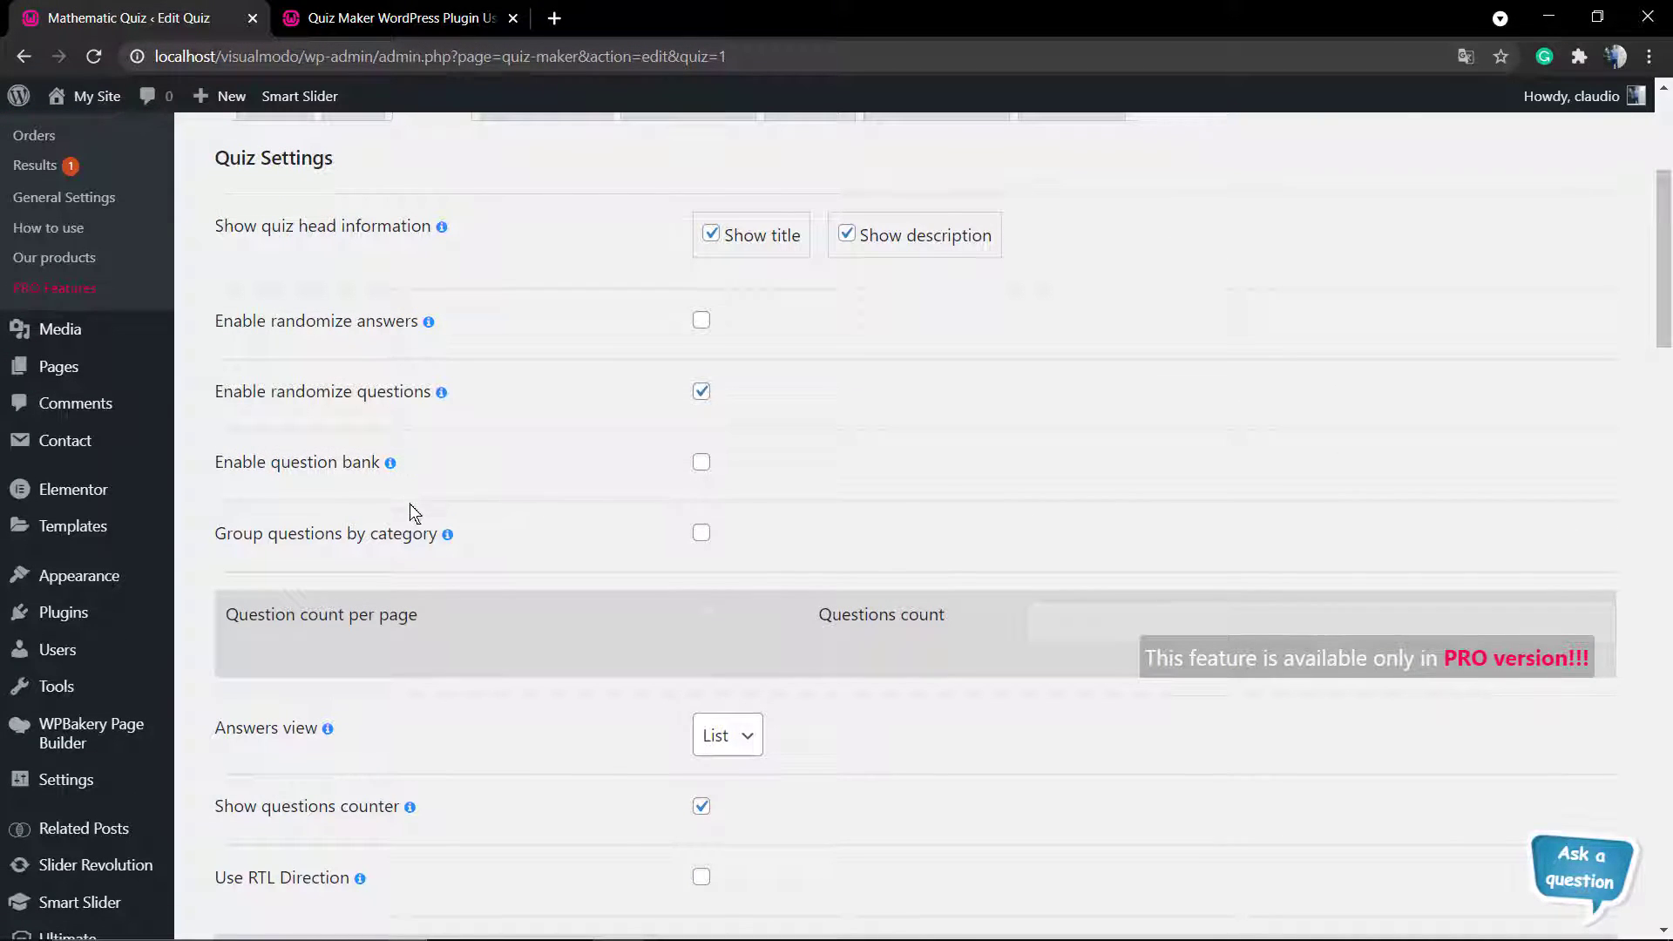
scroll(407, 547, down, 2)
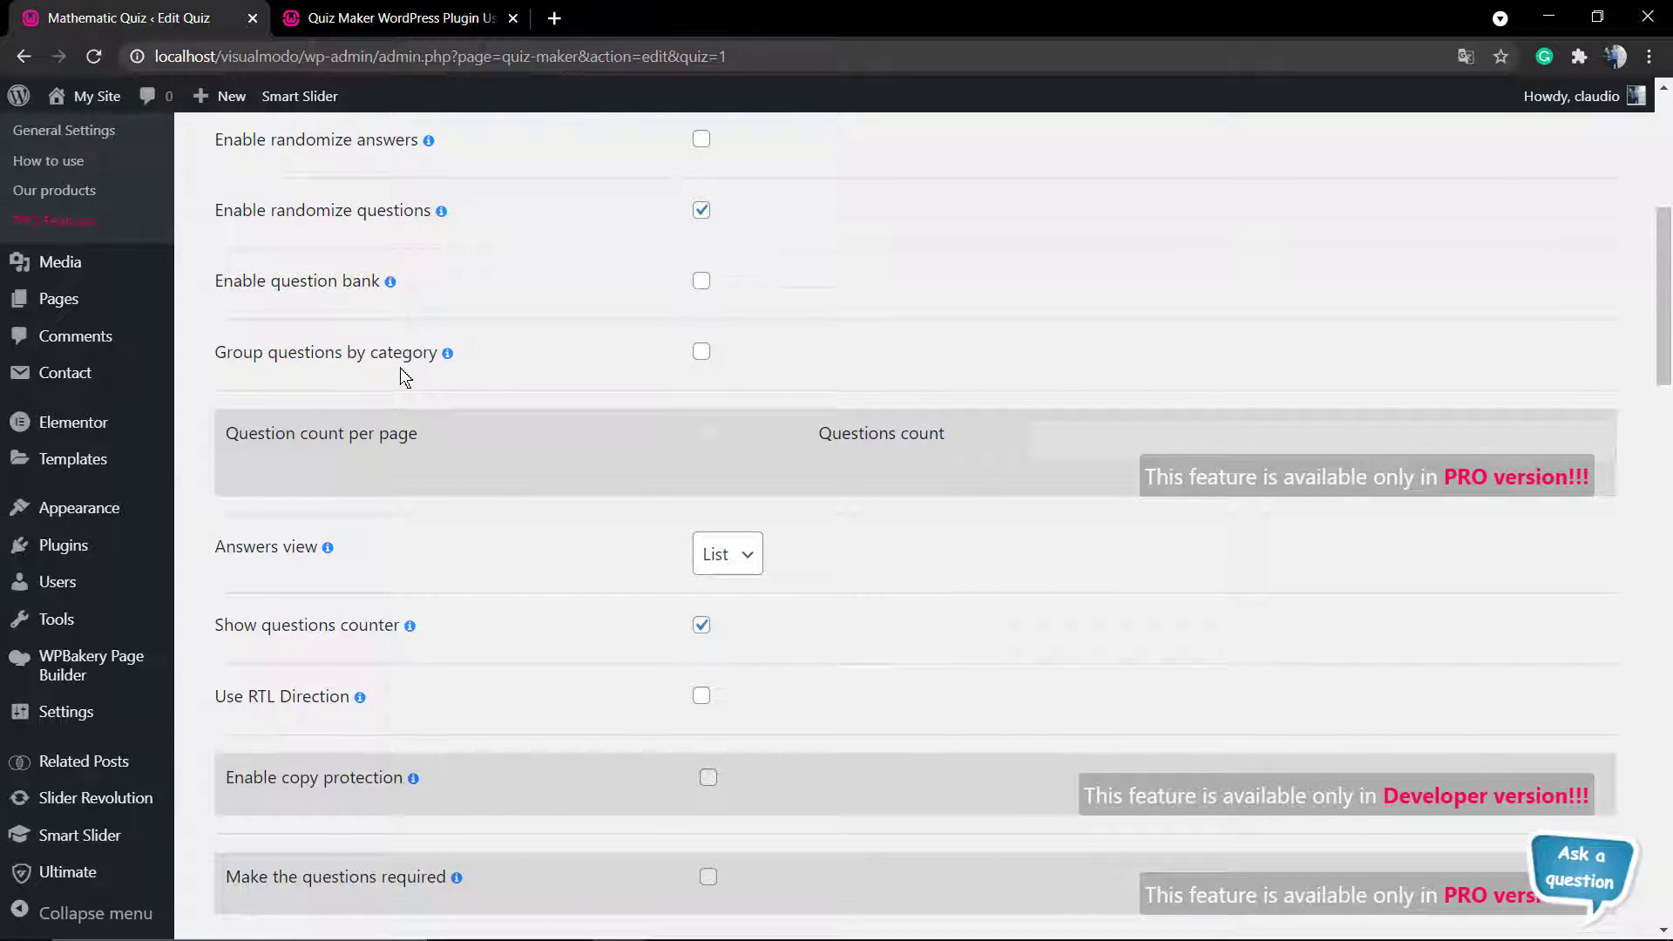
scroll(489, 402, down, 2)
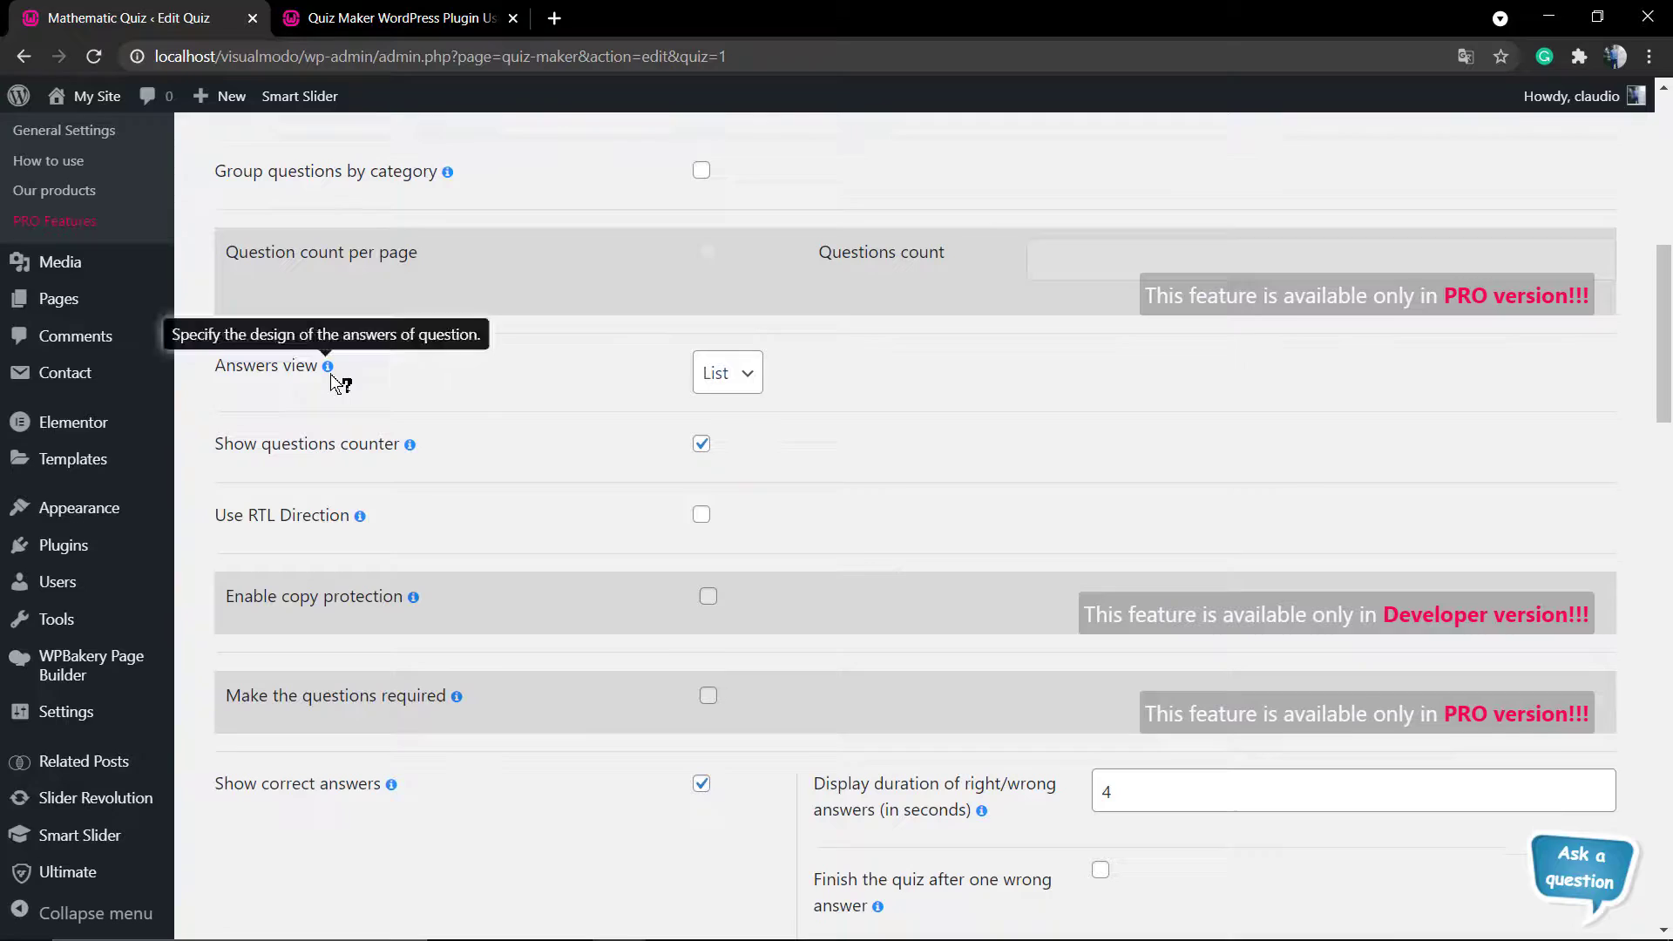
click(757, 381)
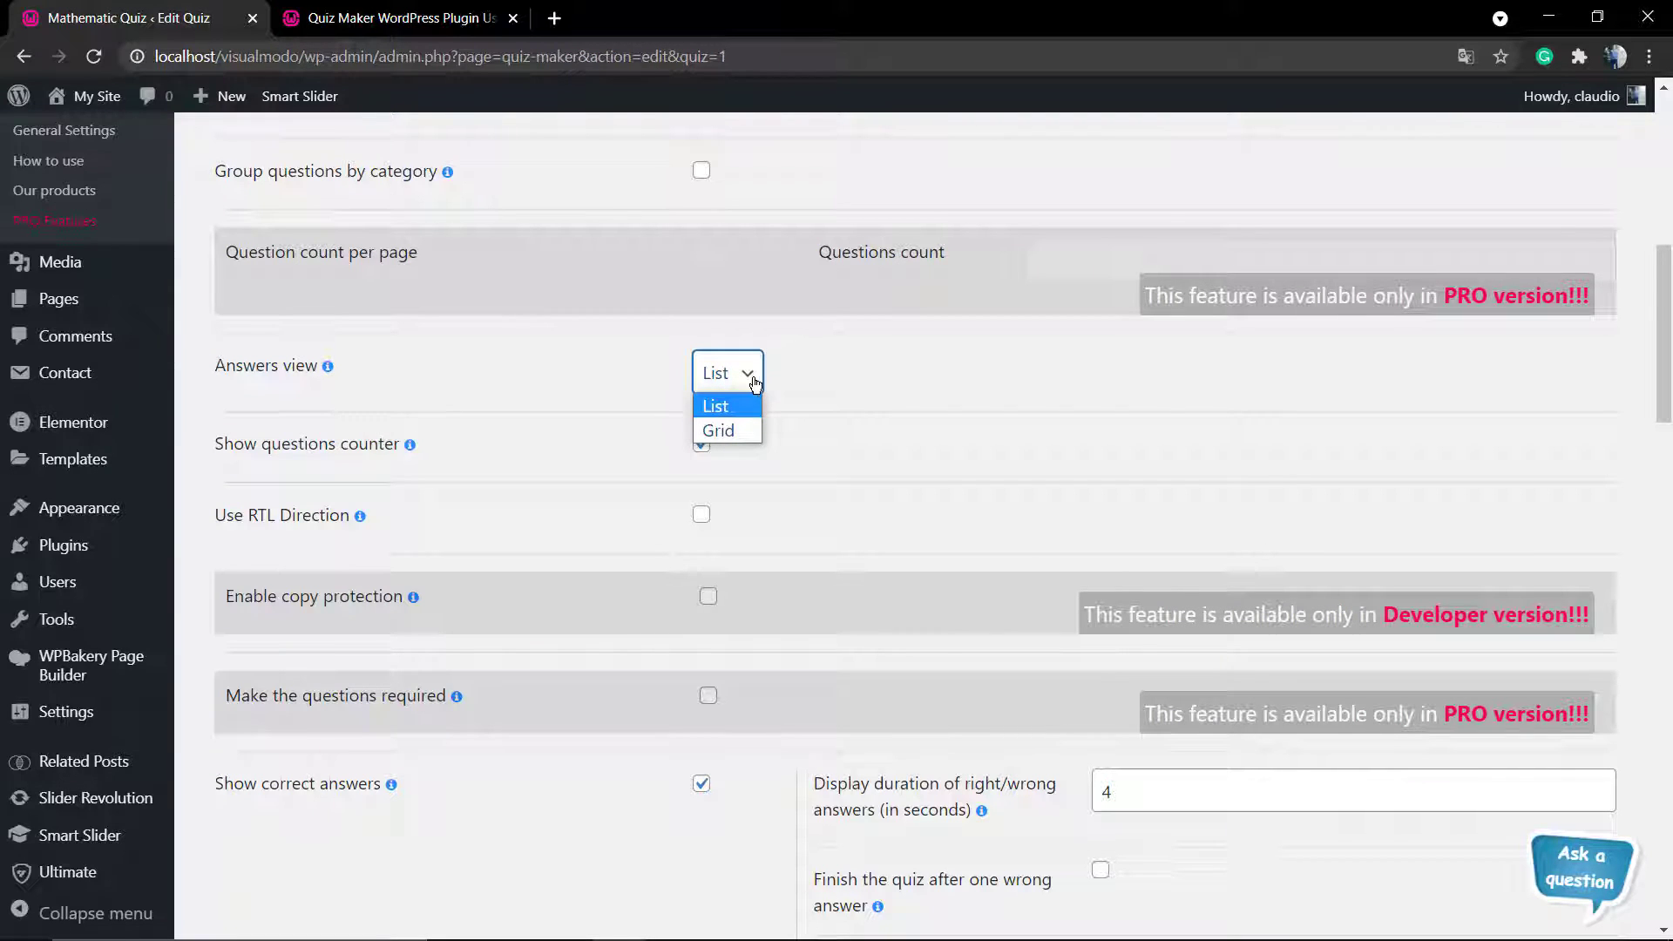
click(739, 430)
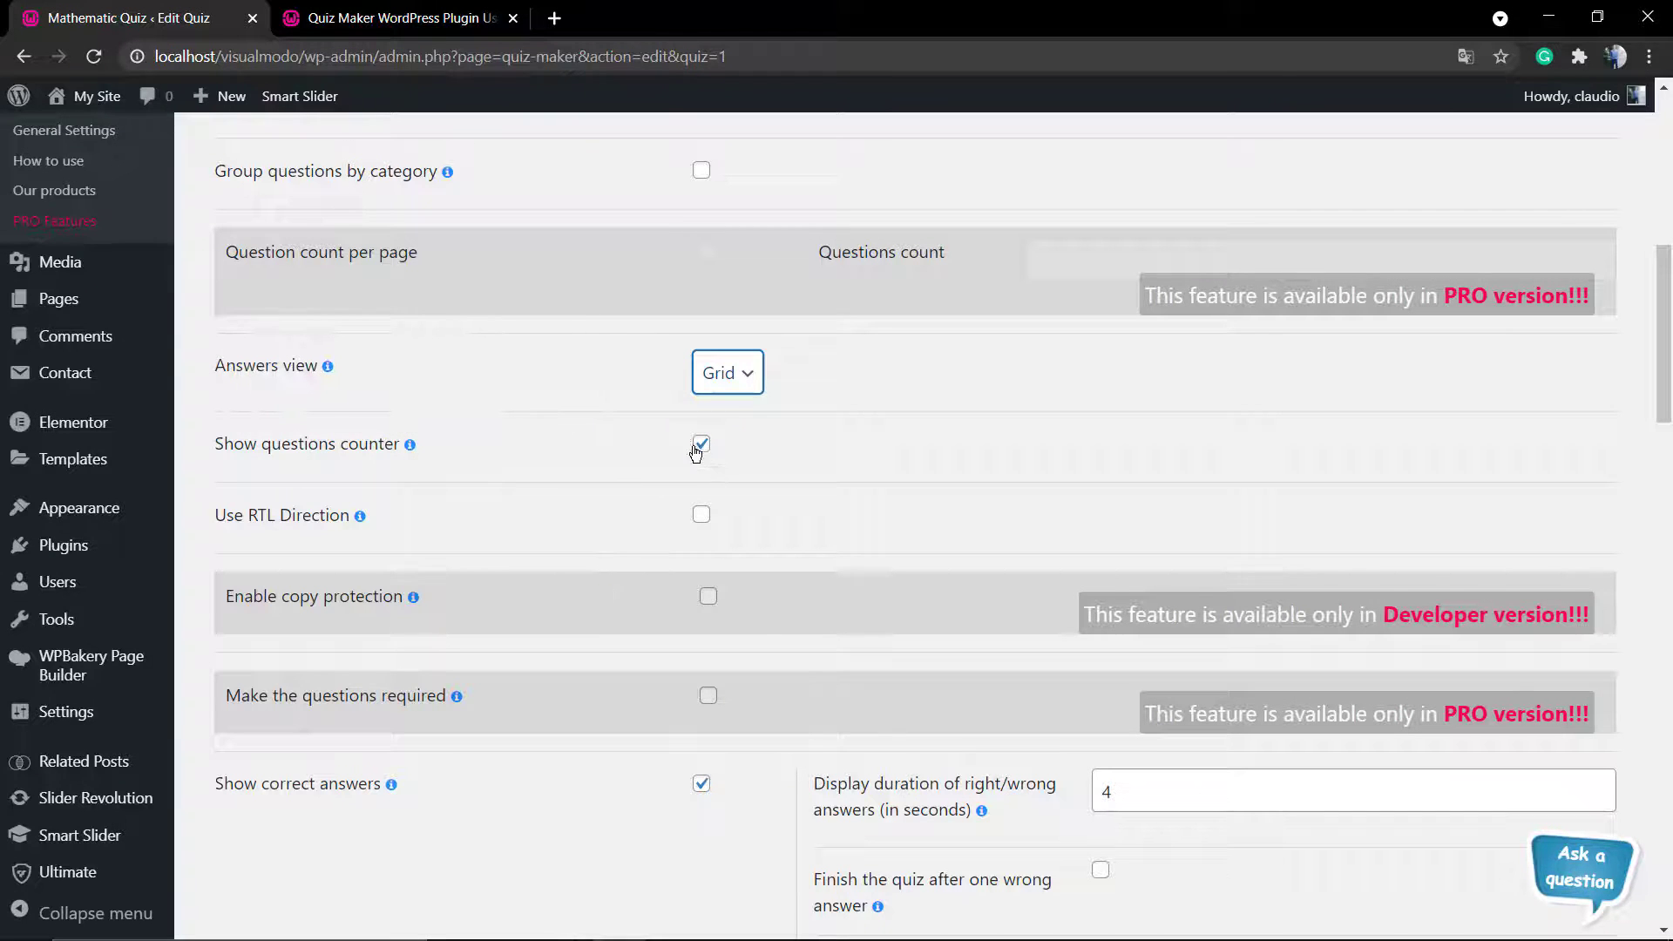
mouse_move(360, 516)
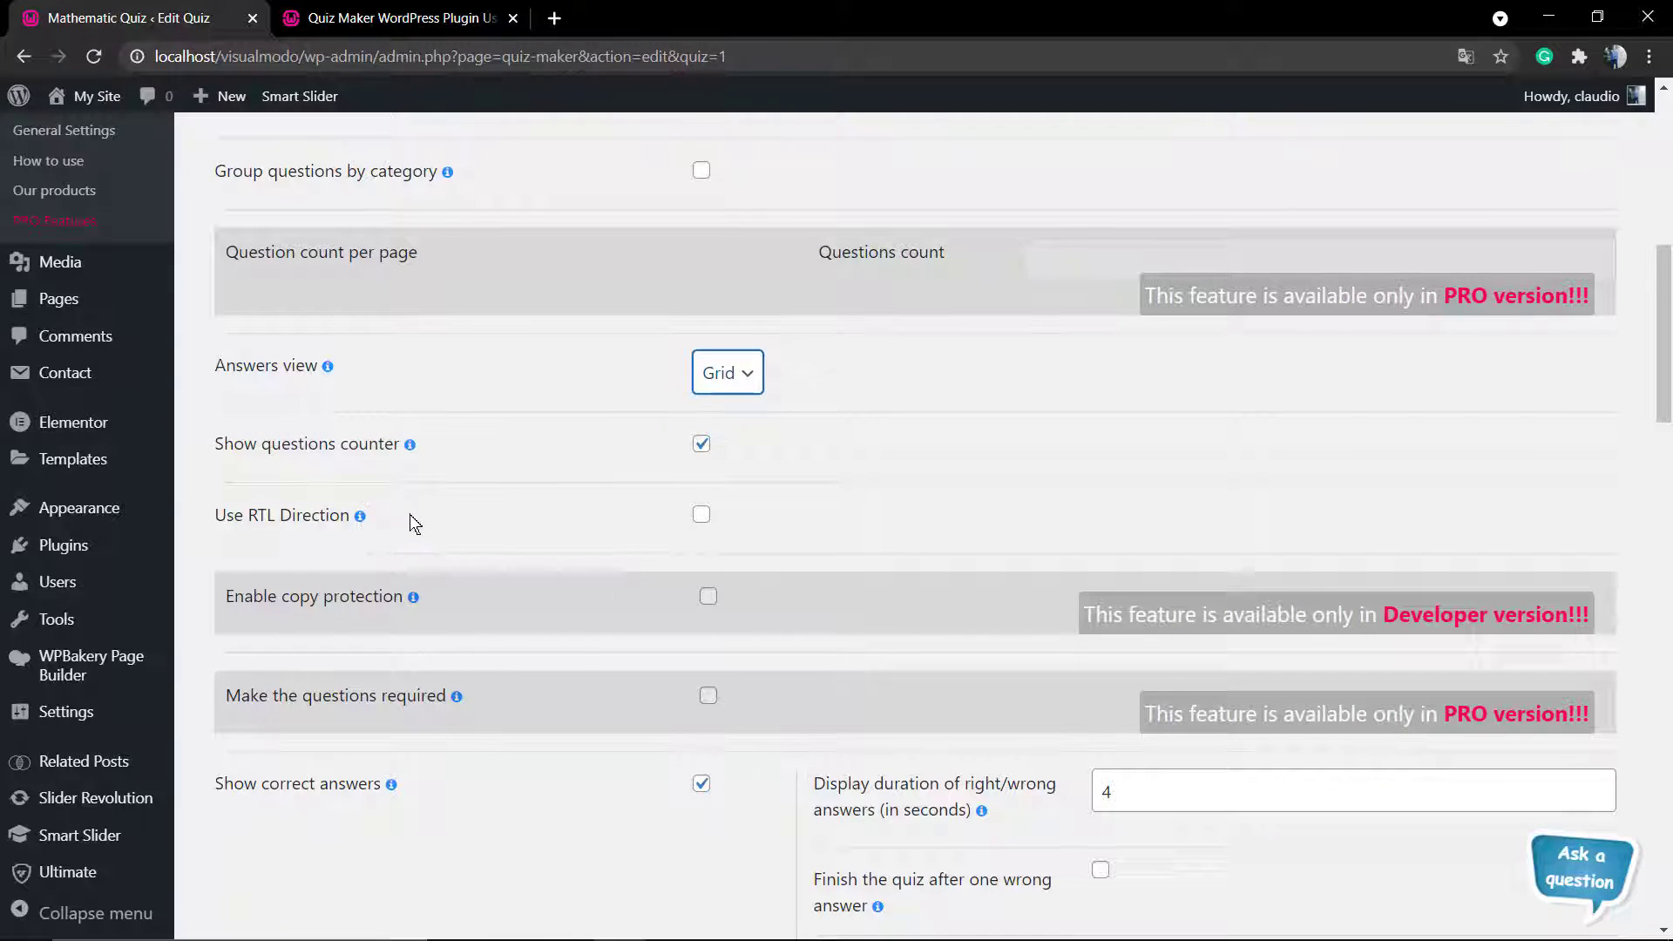
scroll(412, 512, down, 4)
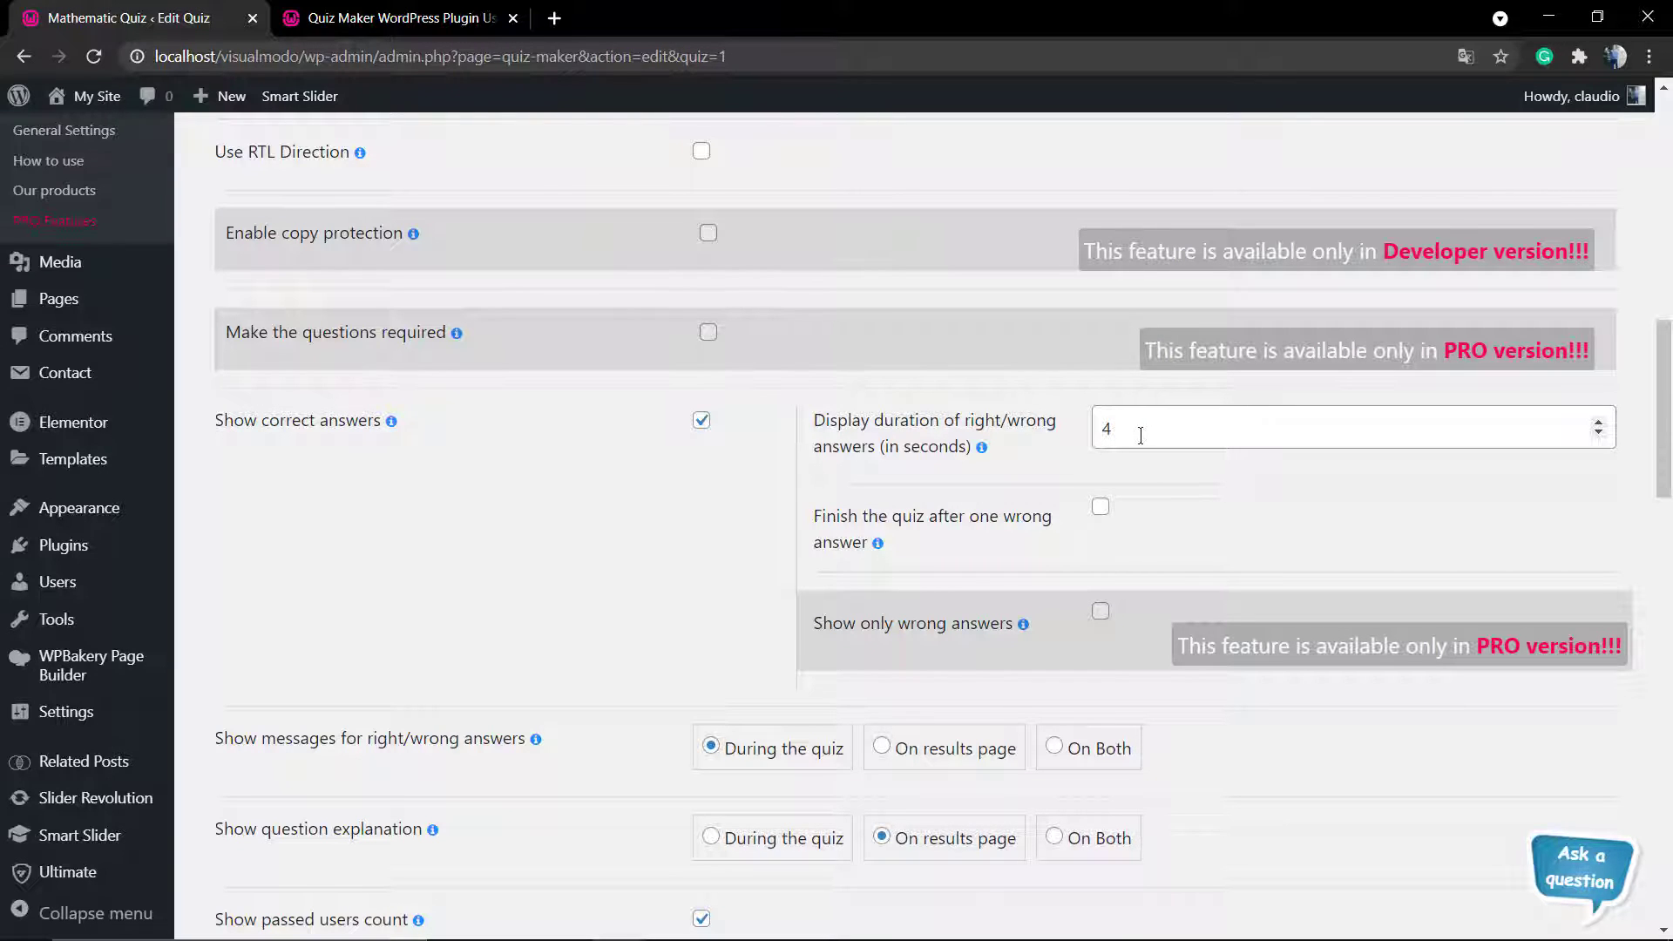
scroll(878, 329, down, 4)
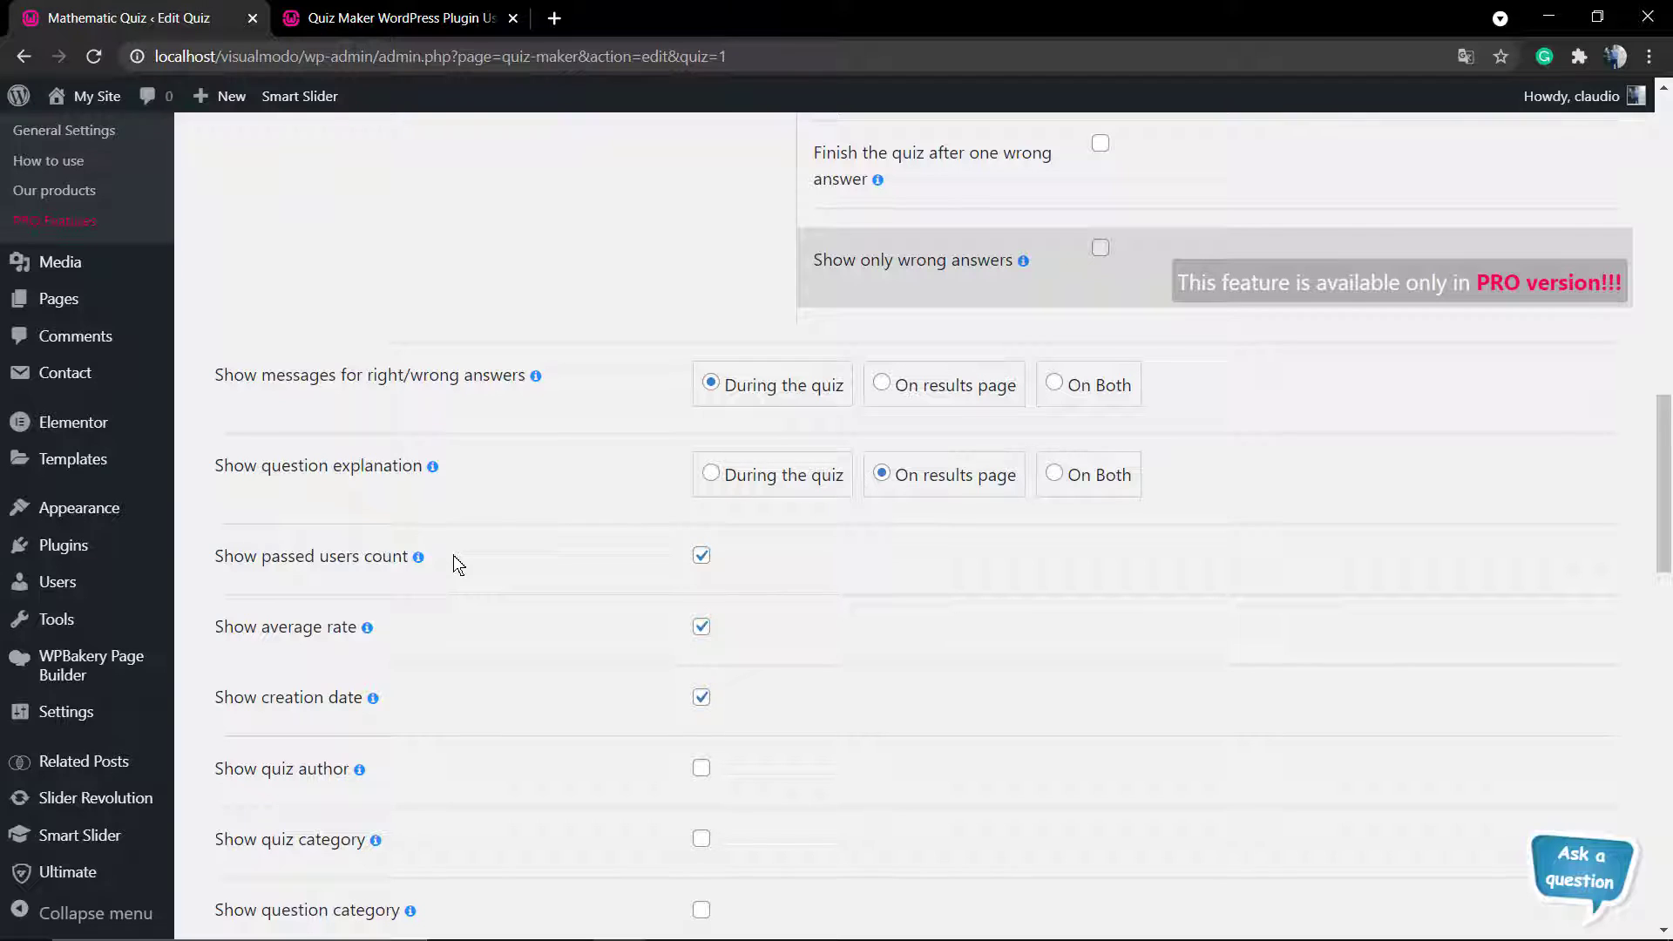
scroll(454, 556, down, 6)
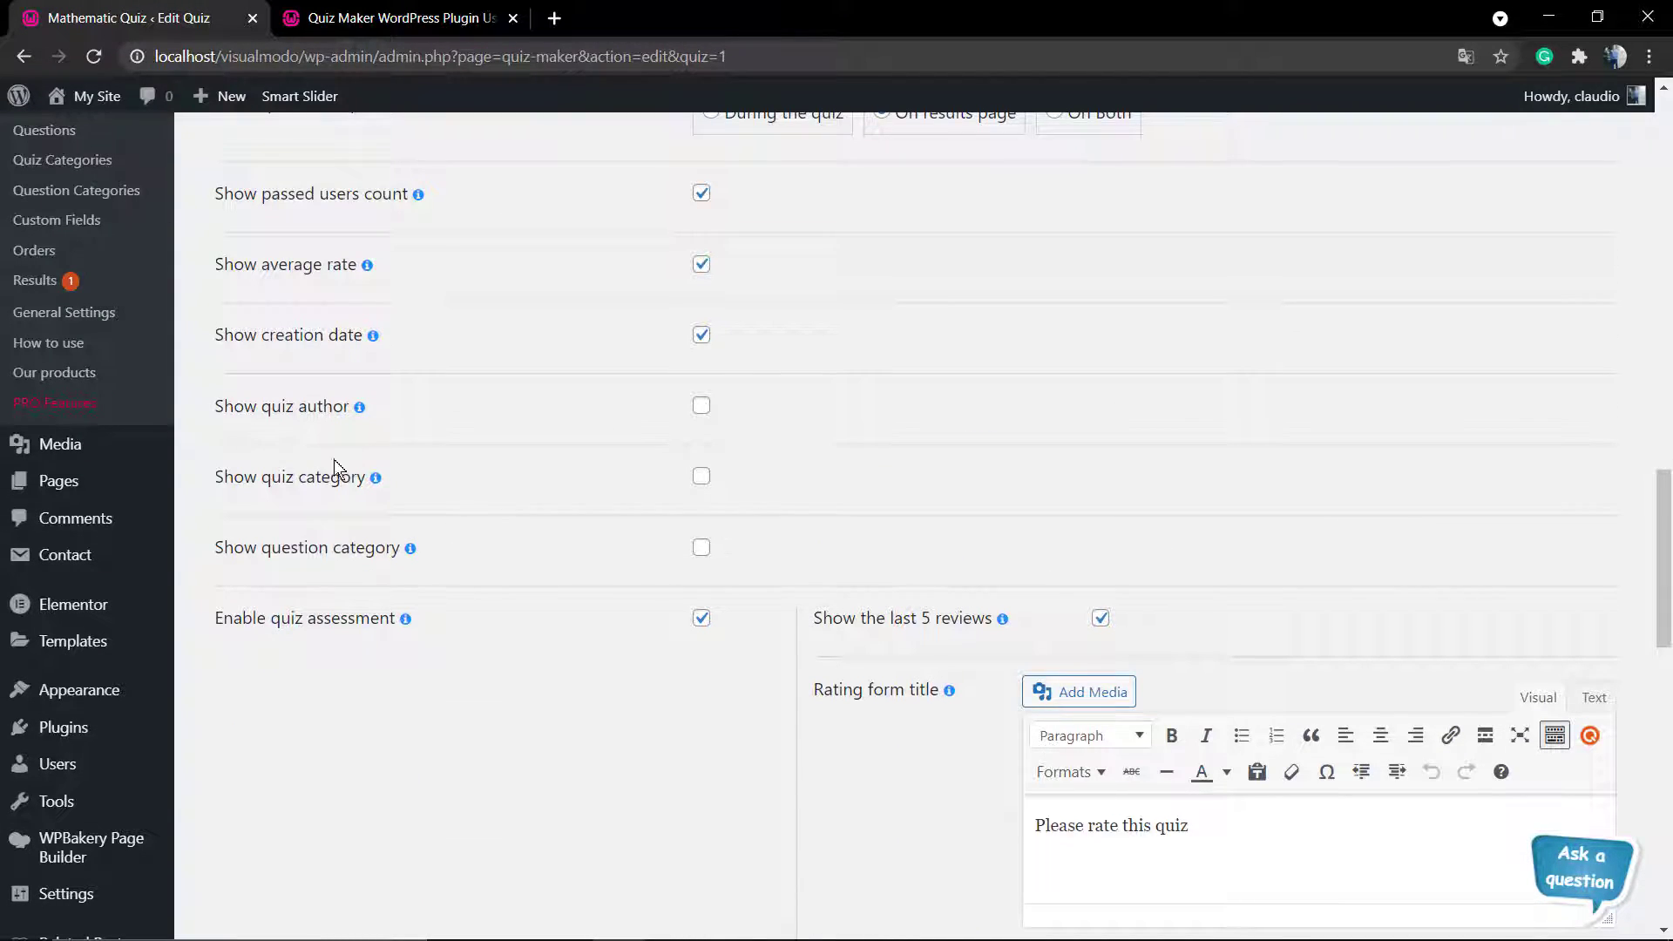
scroll(353, 494, down, 2)
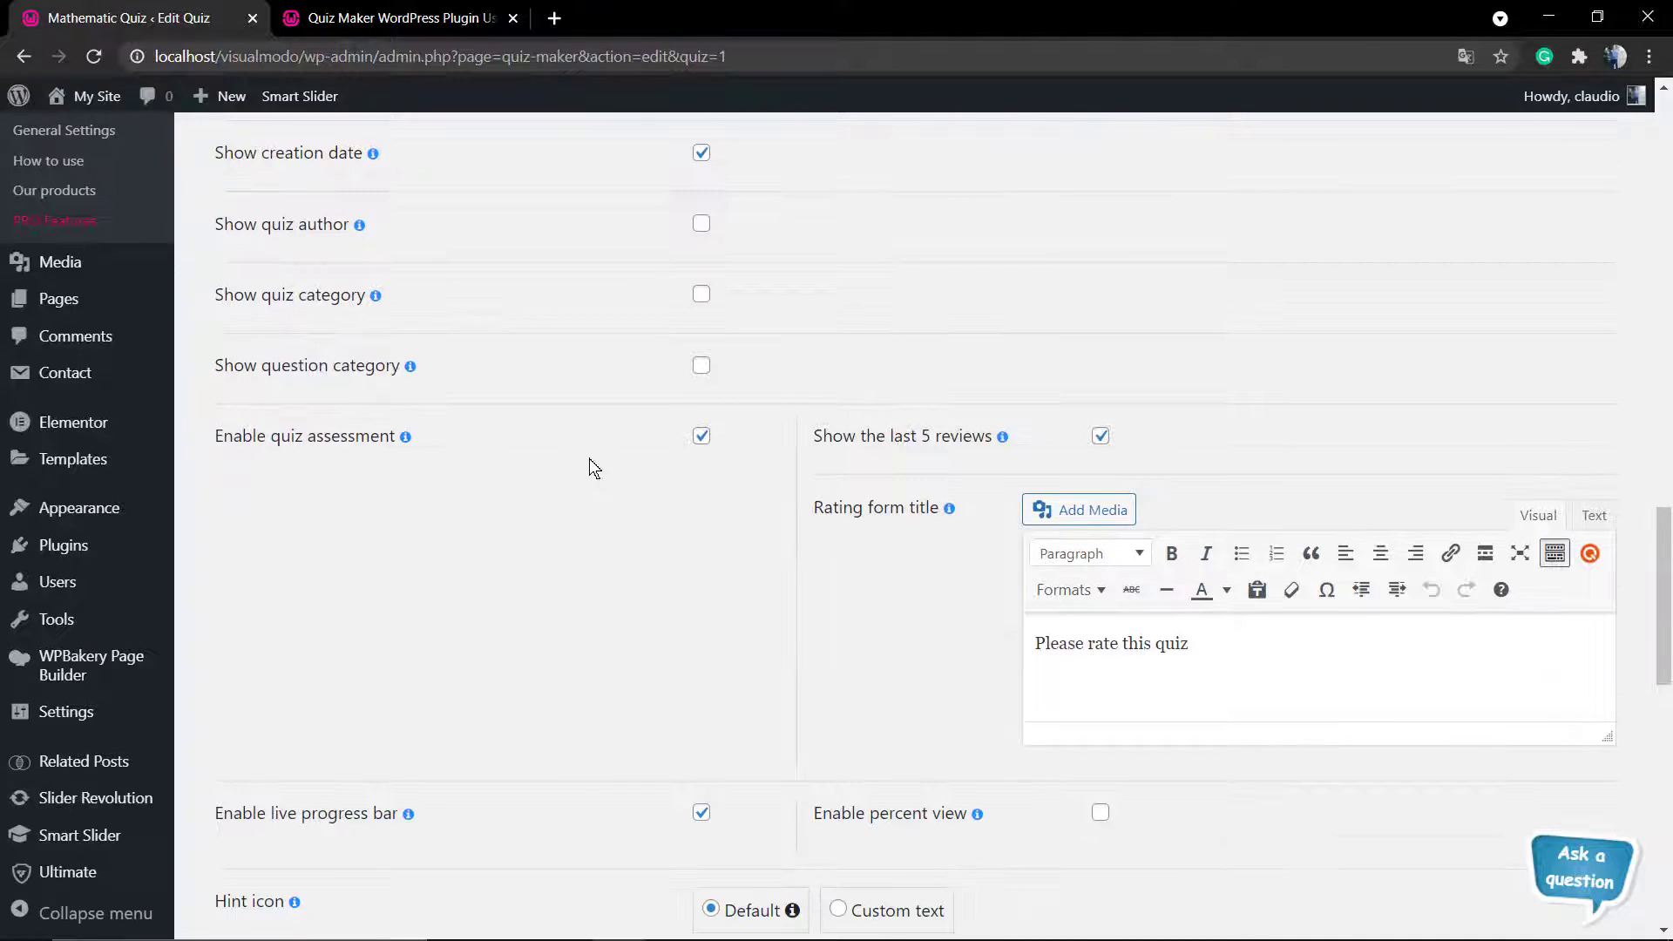
scroll(745, 446, down, 2)
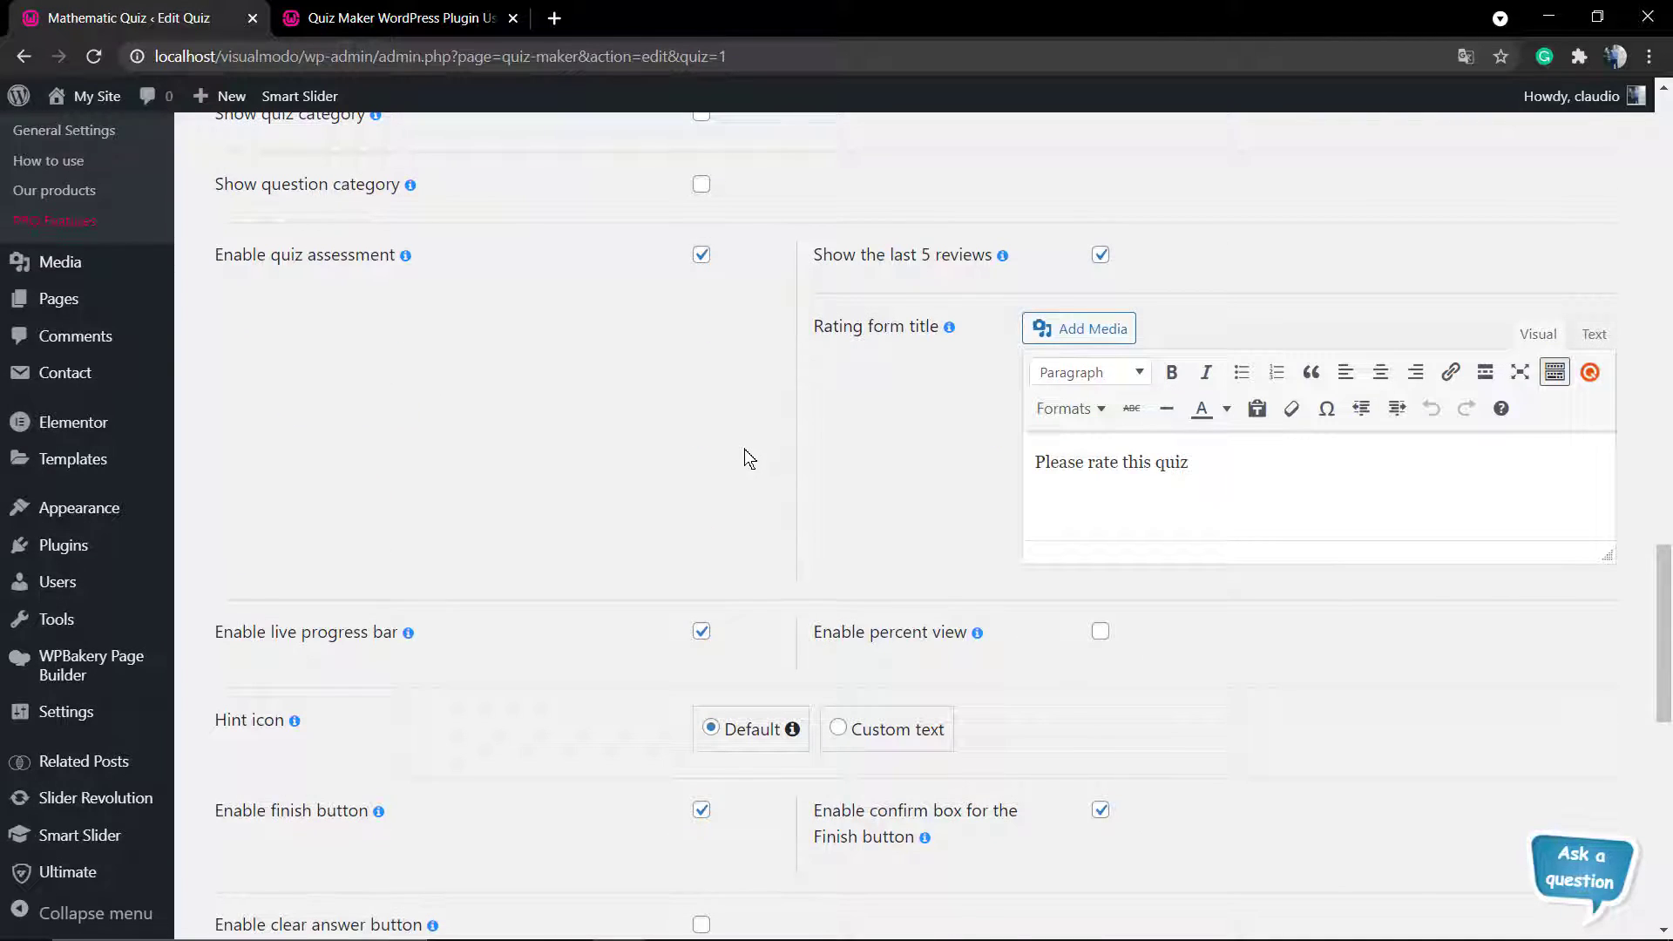
scroll(744, 448, up, 2)
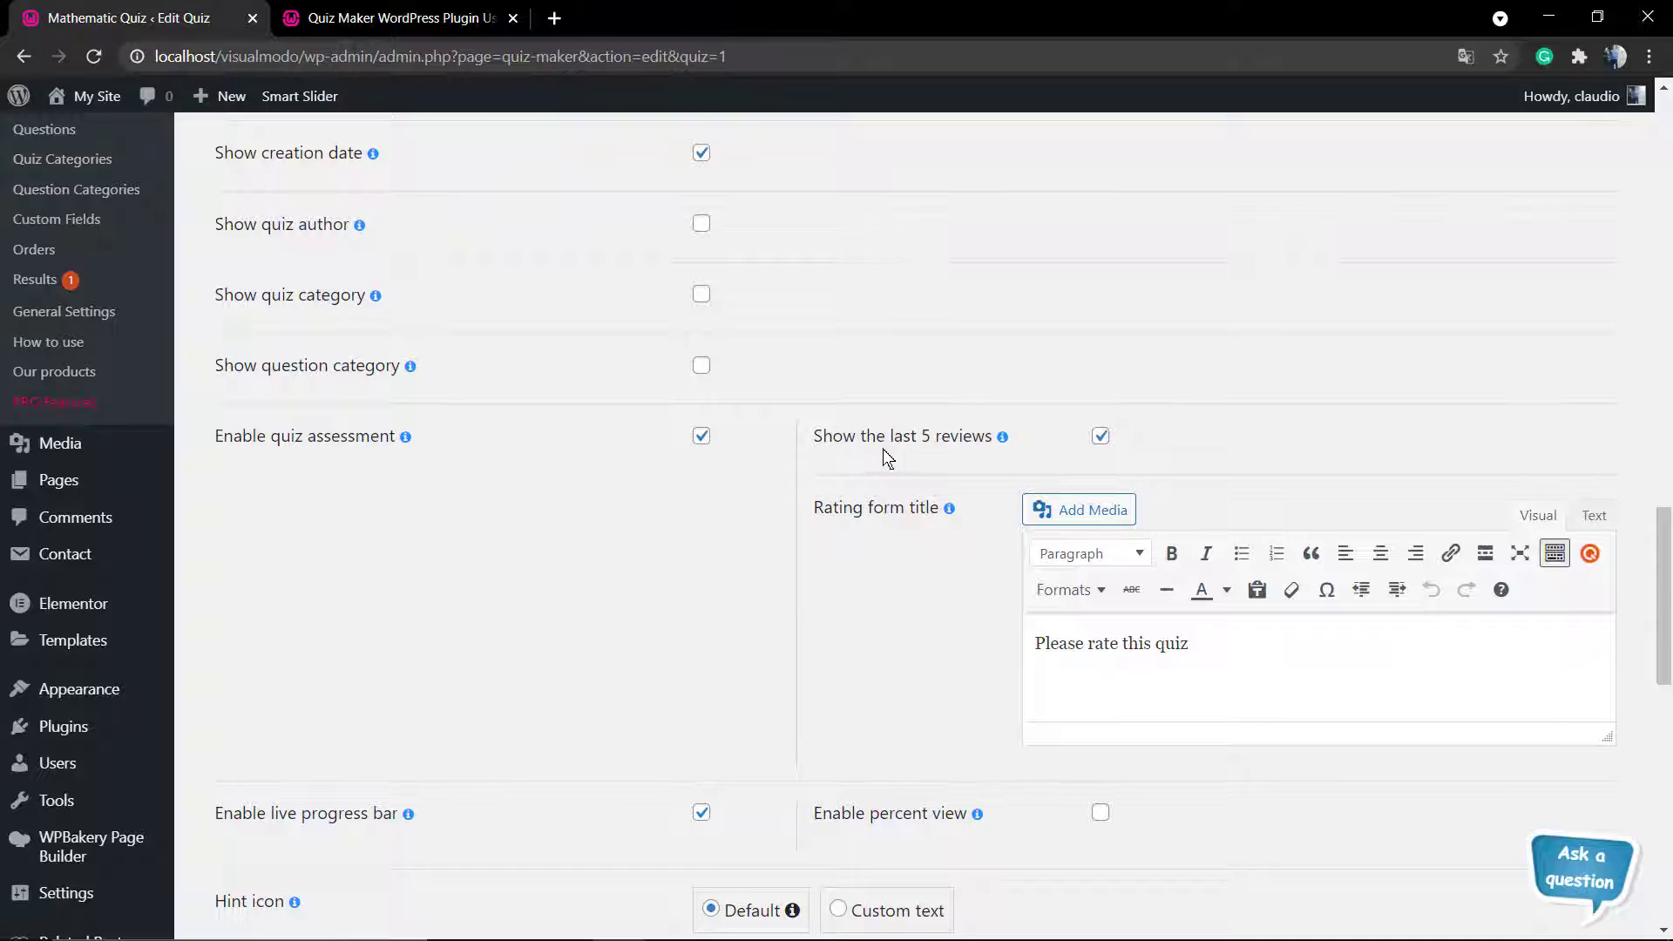
scroll(1110, 442, down, 4)
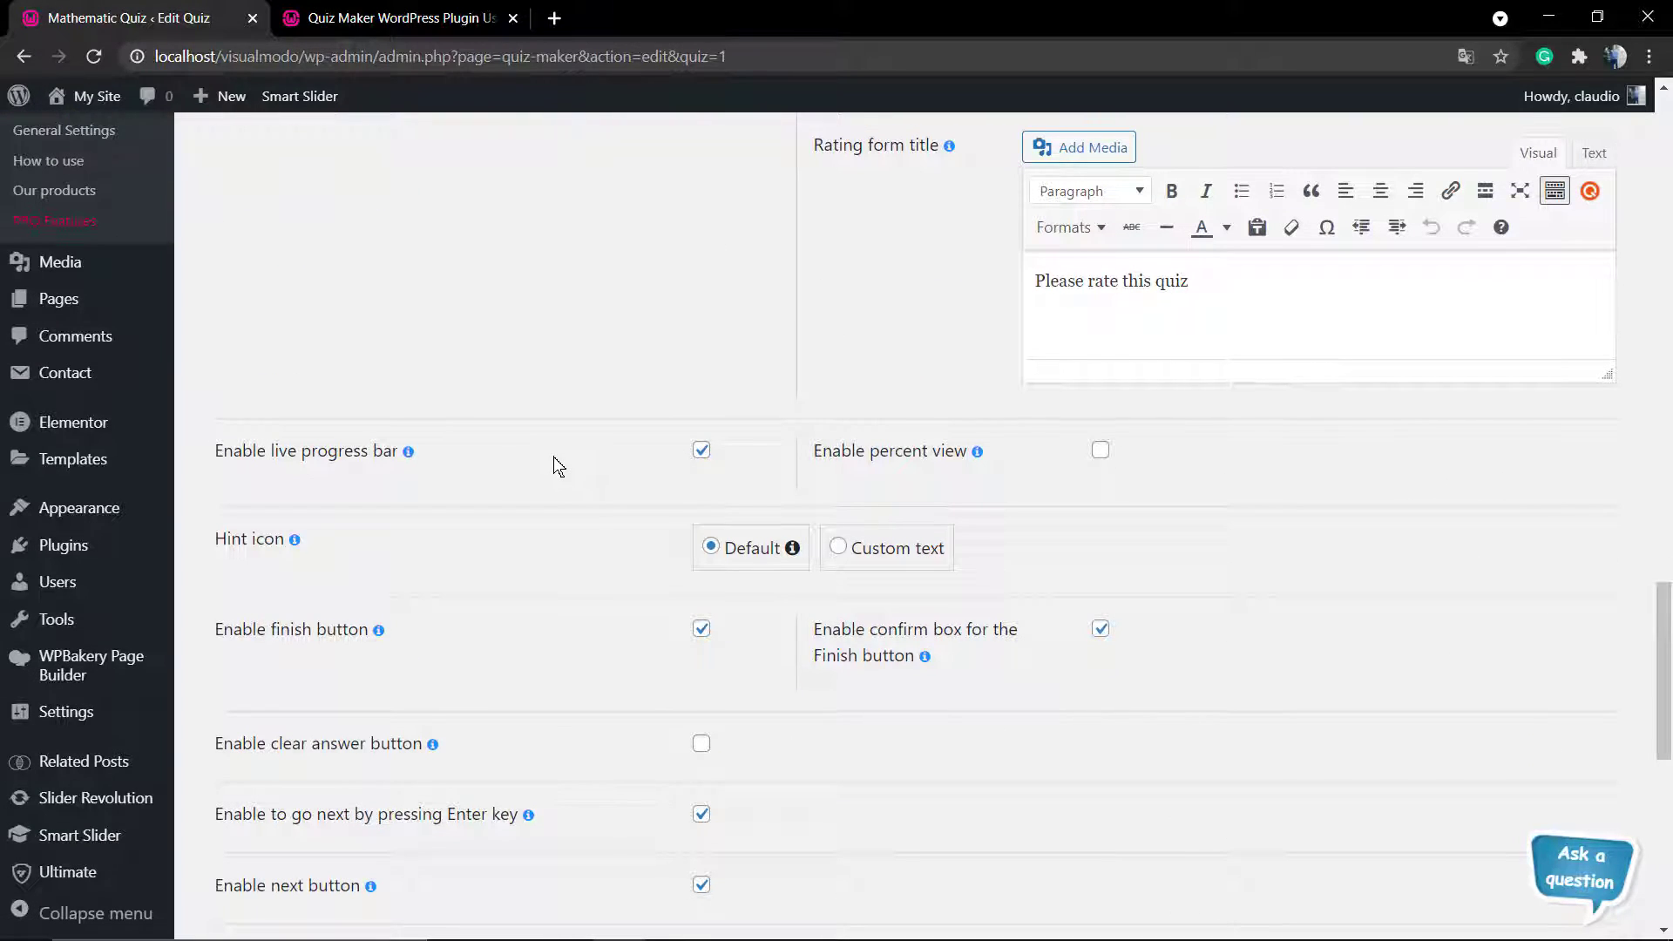
scroll(554, 467, down, 2)
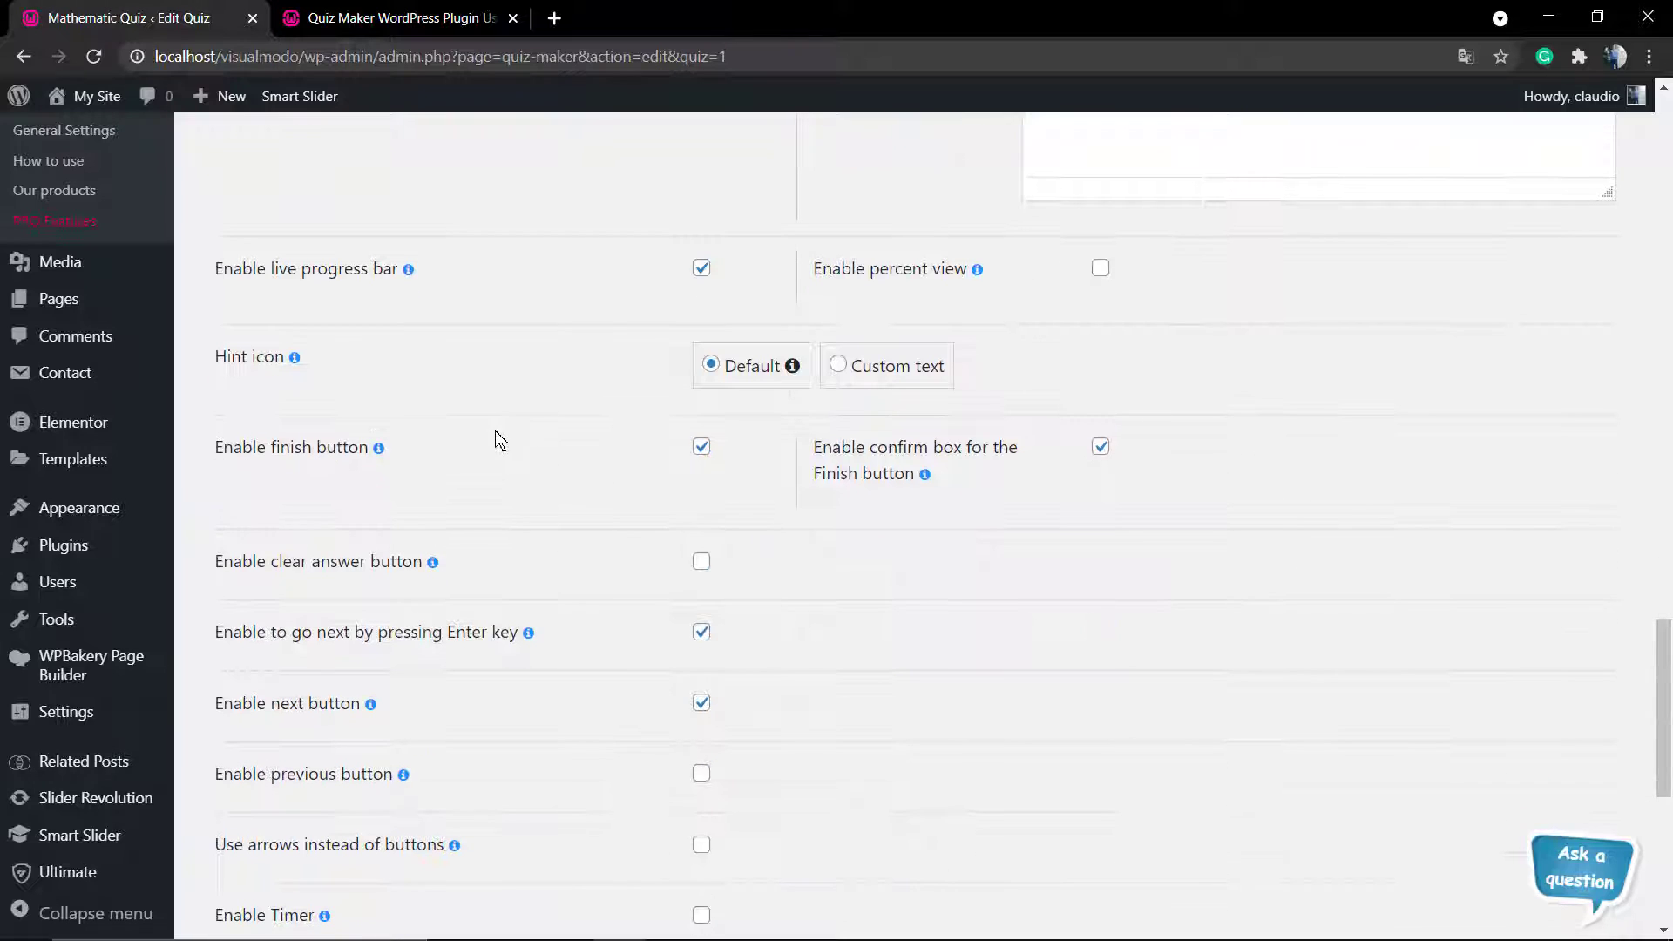
scroll(484, 433, down, 2)
scroll(478, 422, down, 5)
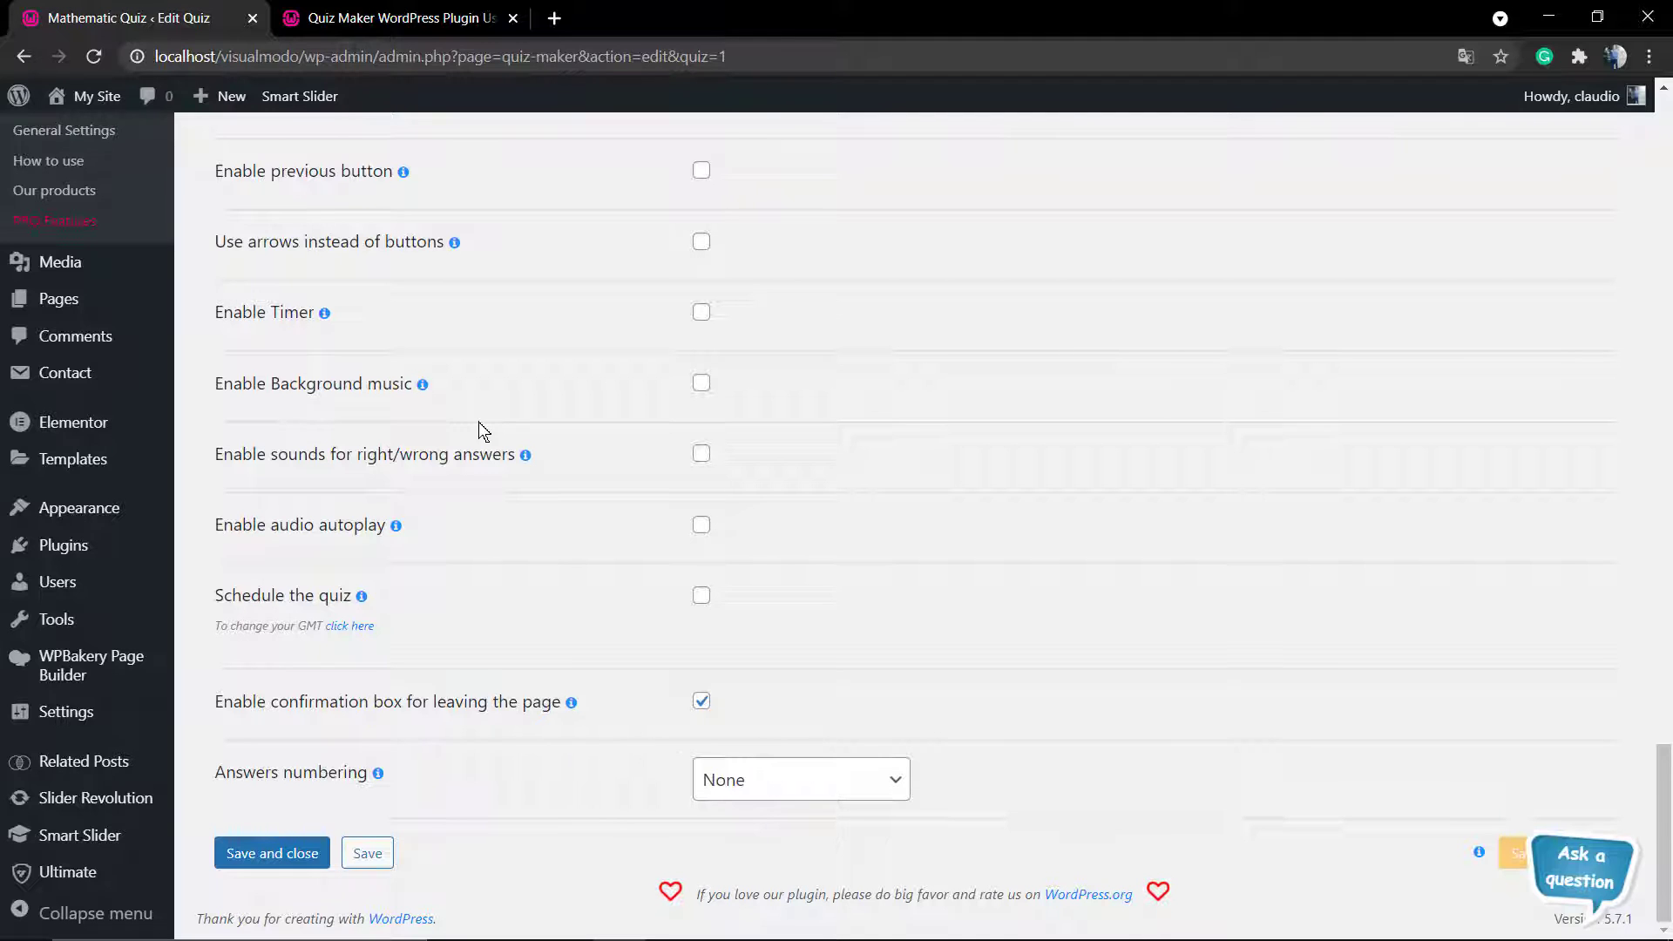
scroll(625, 437, up, 10)
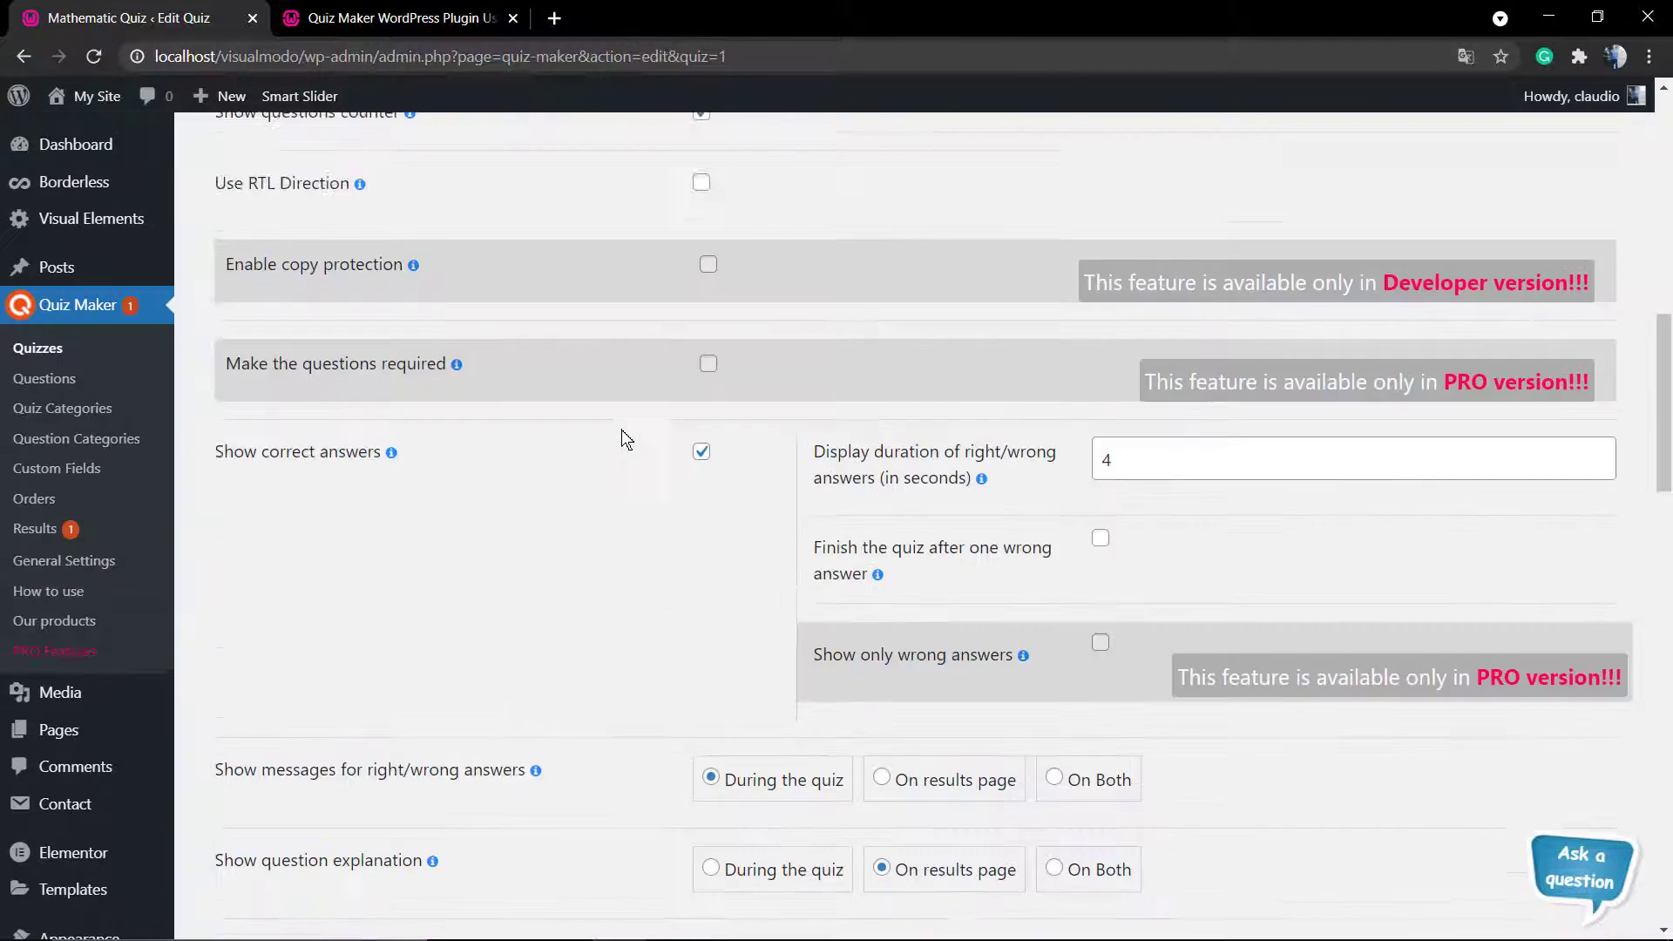
scroll(620, 430, up, 8)
Step: Open Results Settings and toggle Redirect after submission on and back off
click(527, 465)
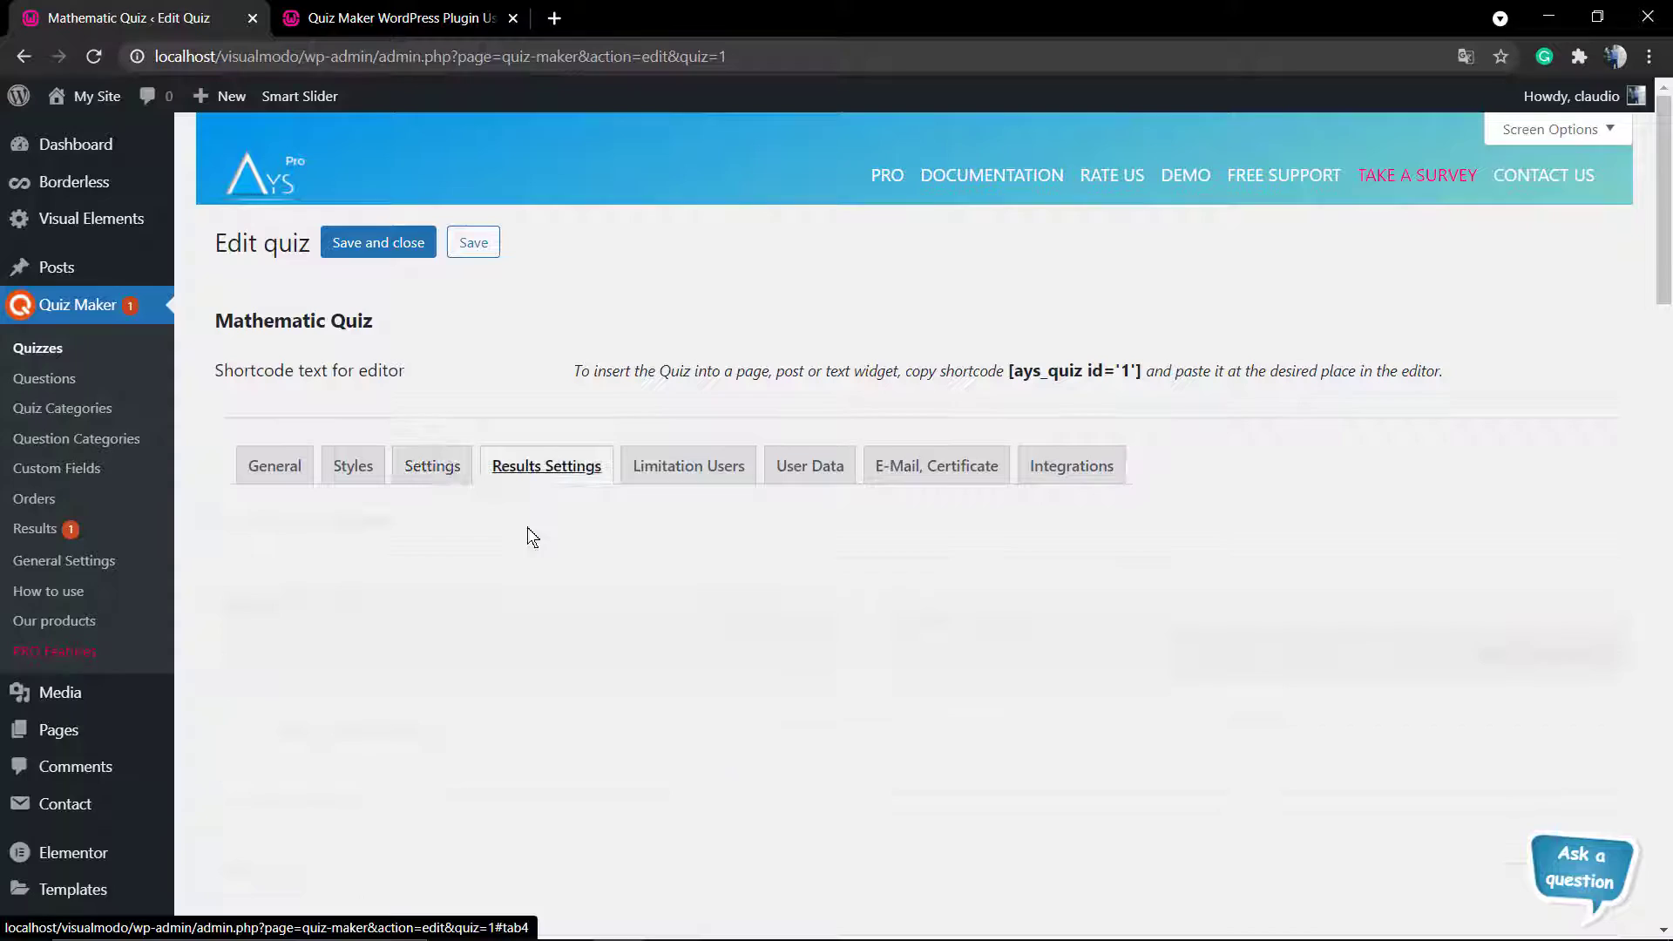
scroll(498, 562, down, 2)
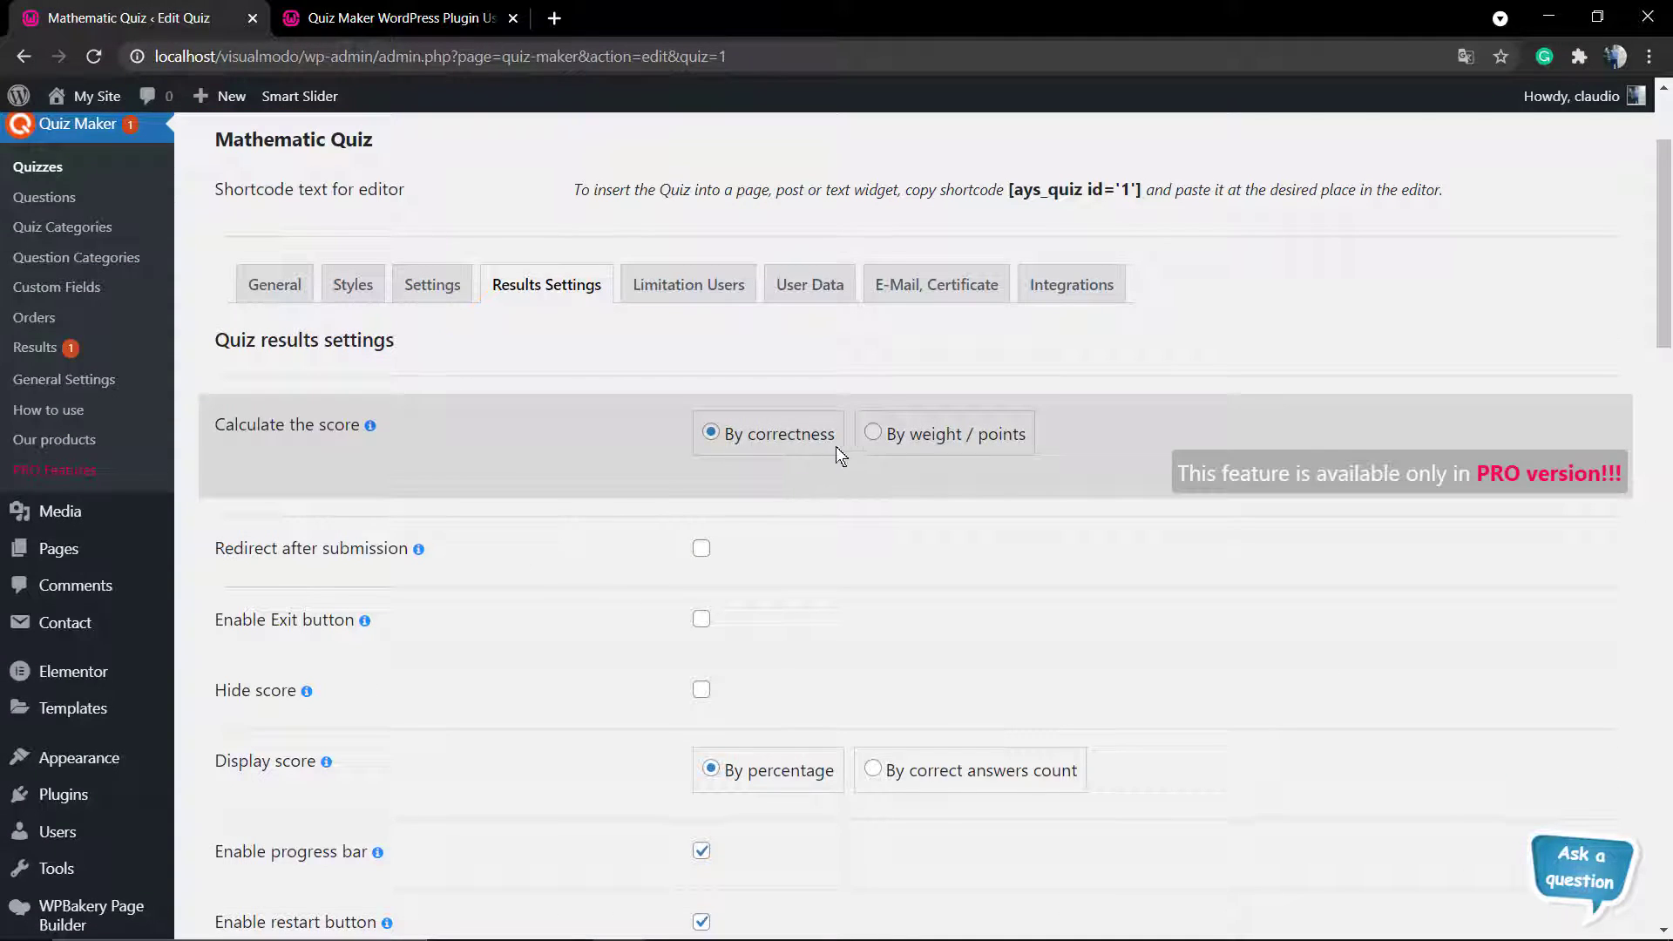
scroll(691, 478, down, 2)
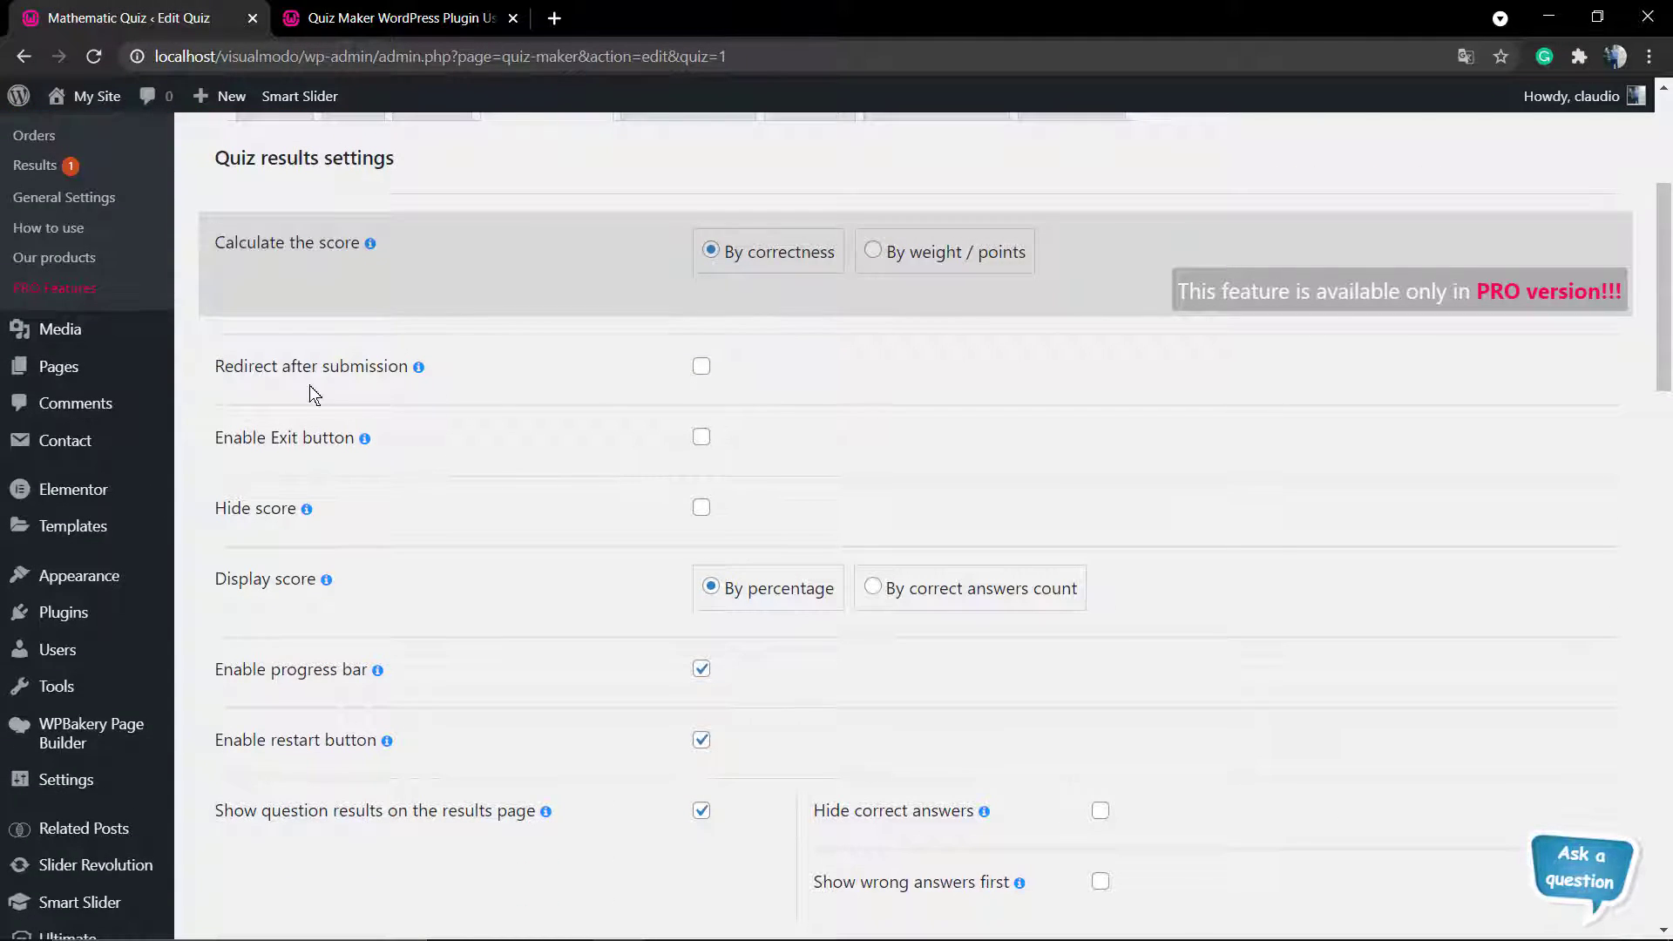
click(701, 367)
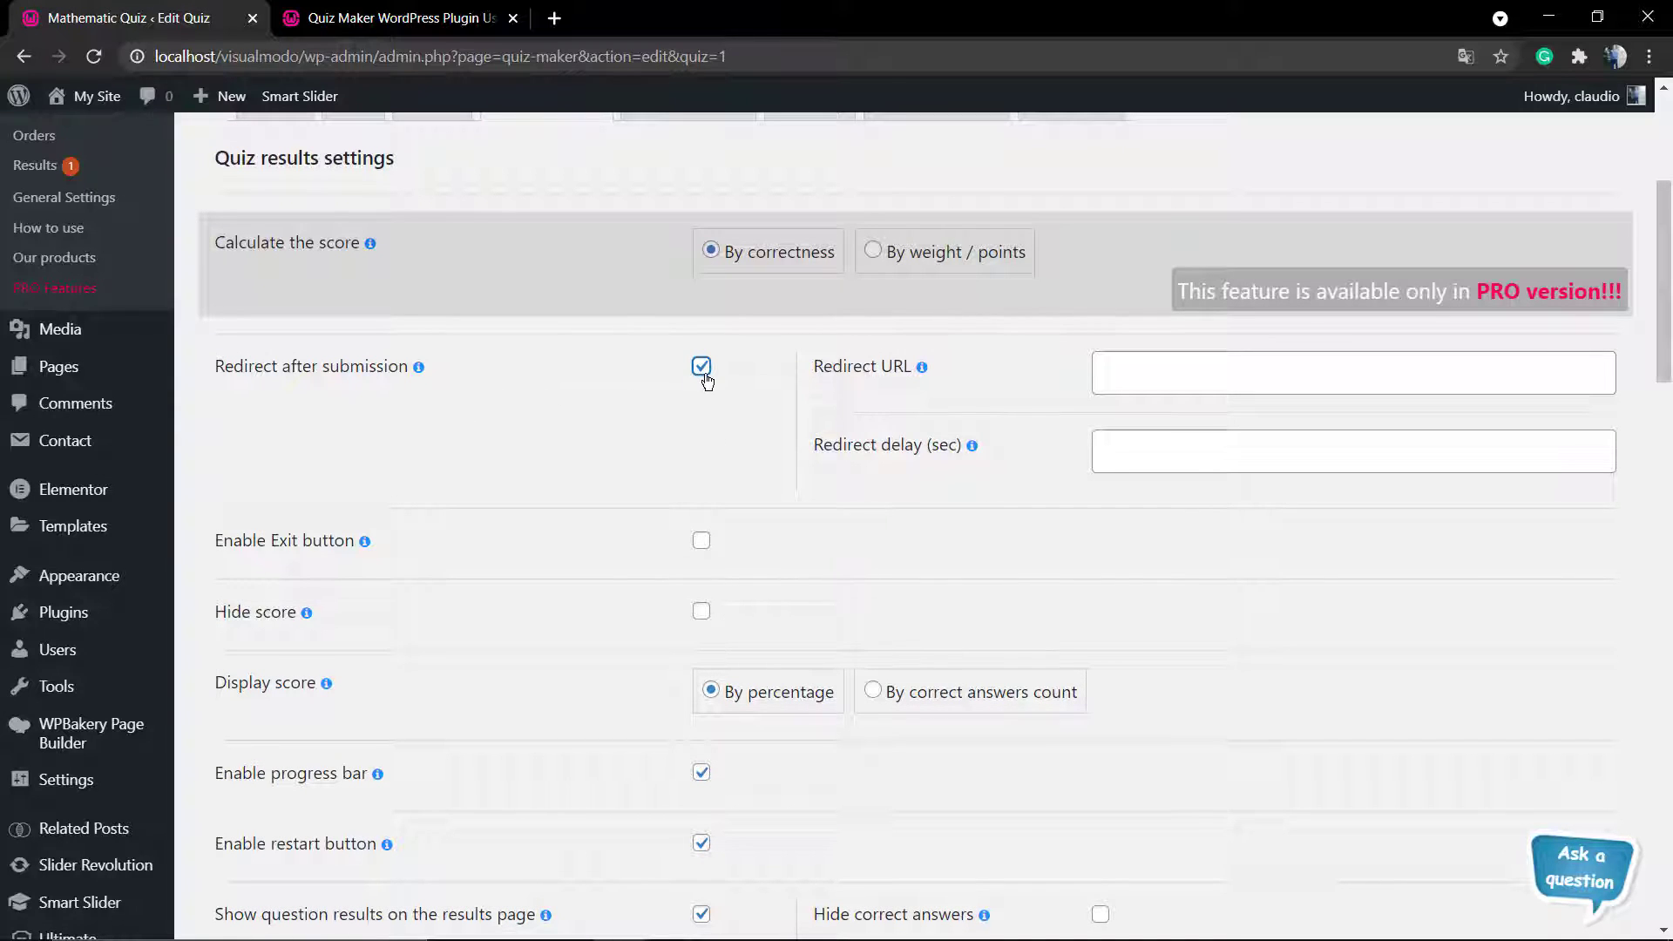
click(701, 367)
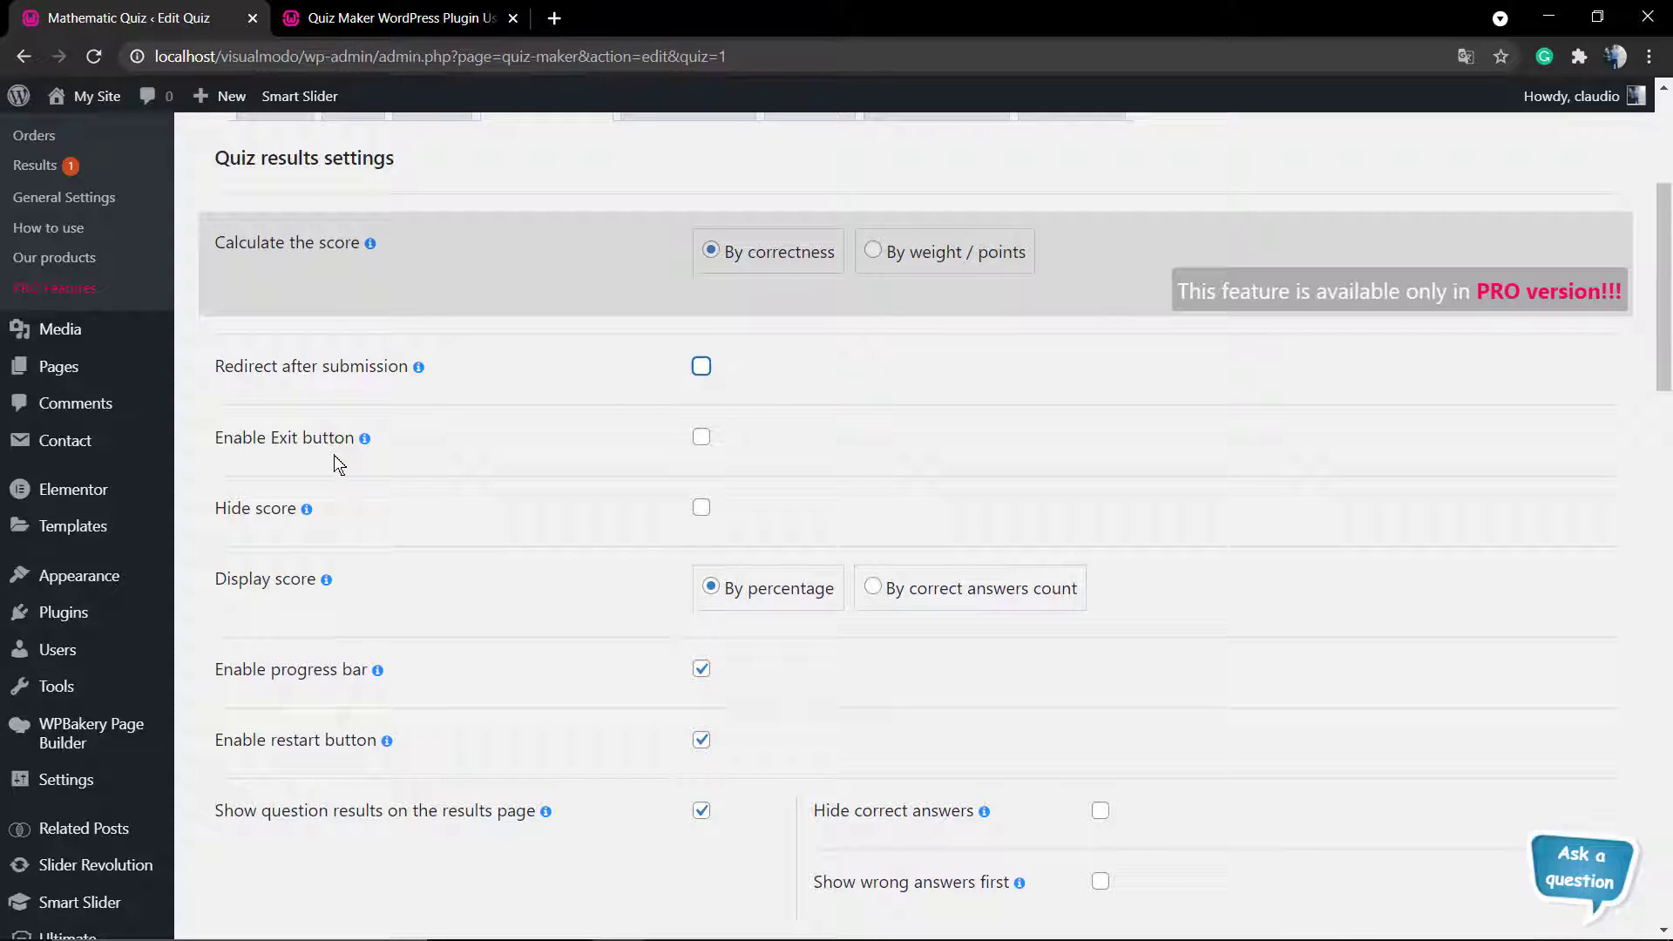
Step: Toggle Enable Exit button on and off, then click Hide score
click(702, 438)
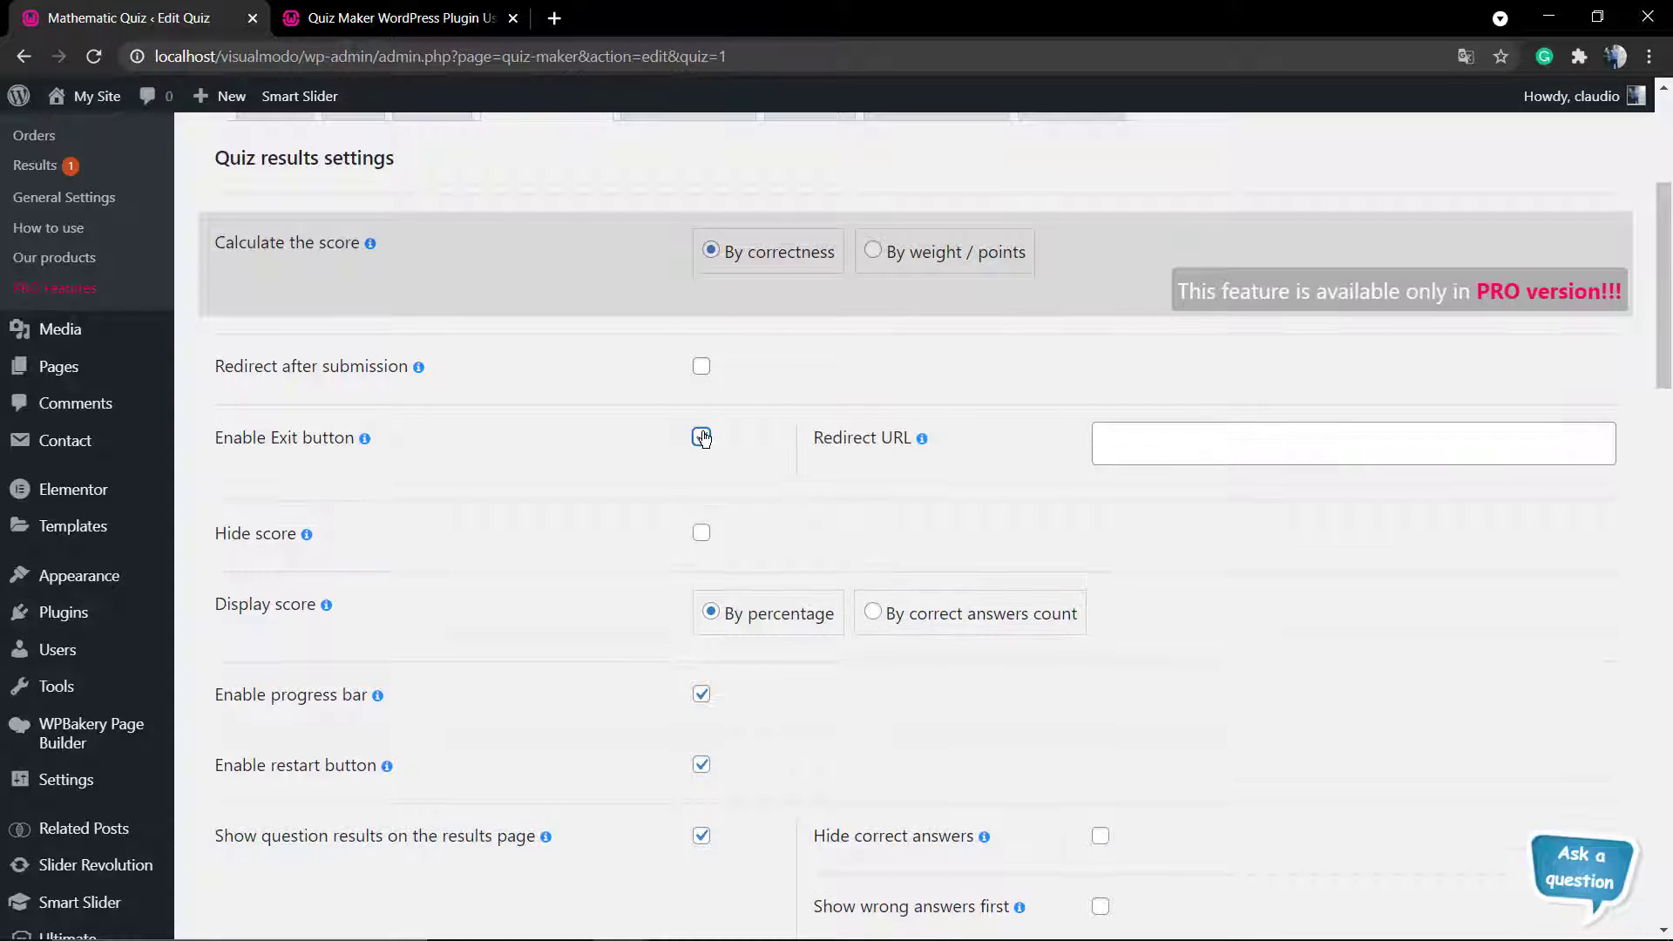
click(702, 437)
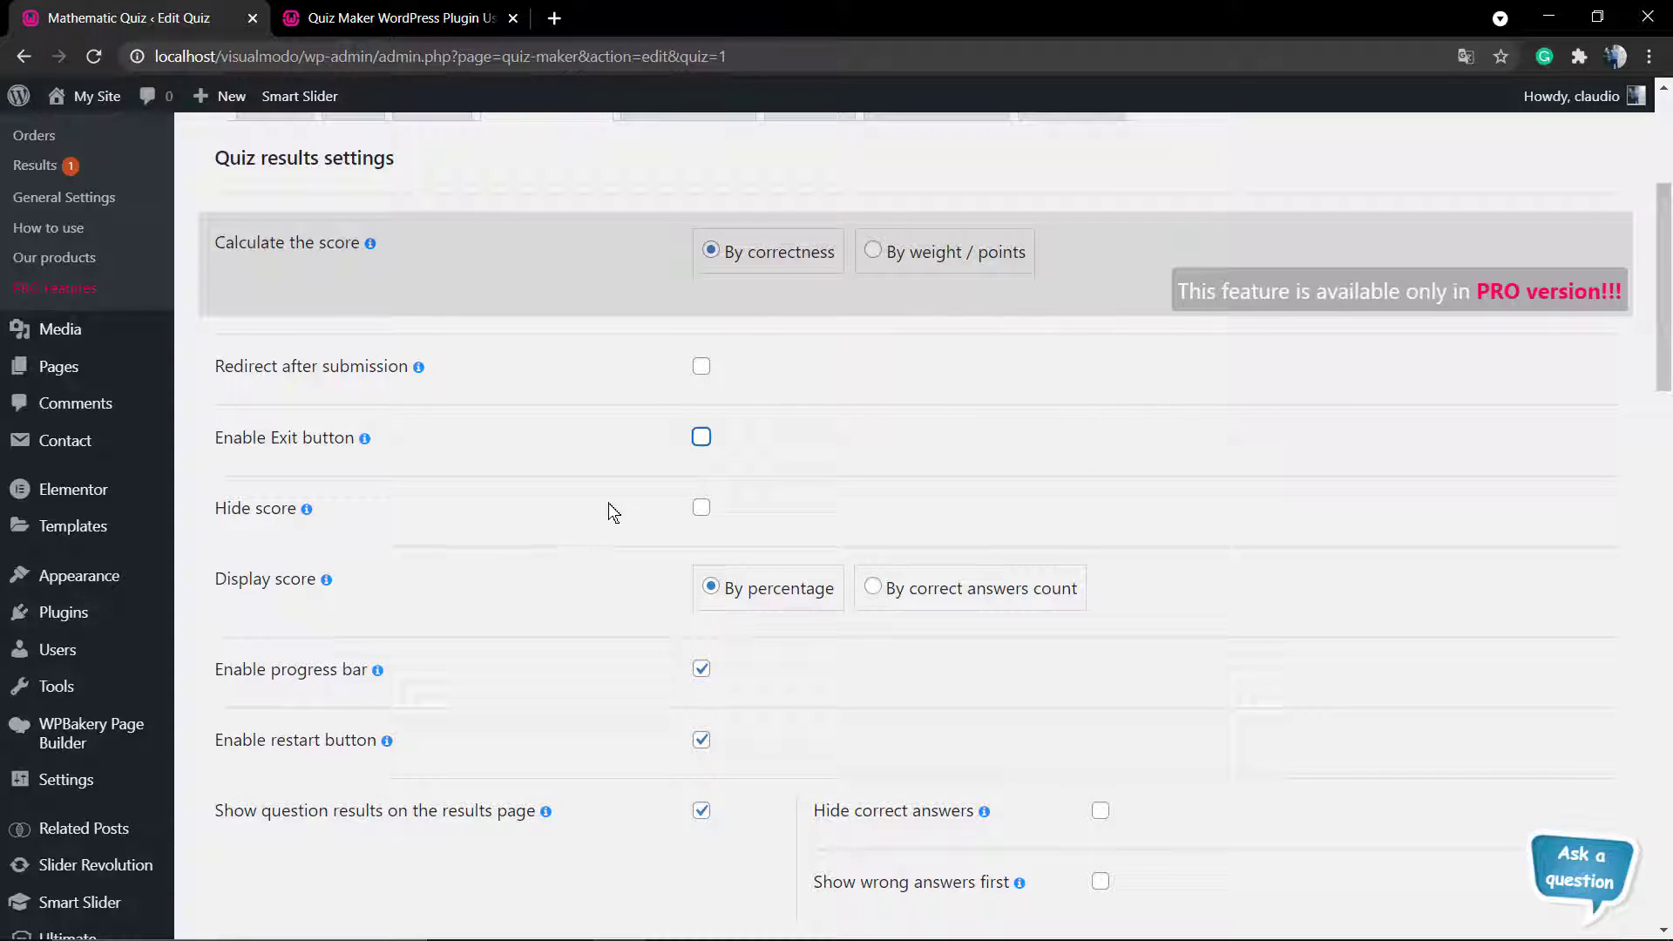
click(701, 509)
Step: Select the third Quiz loader icon, the spinning arc, in Results Settings
scroll(703, 520, down, 2)
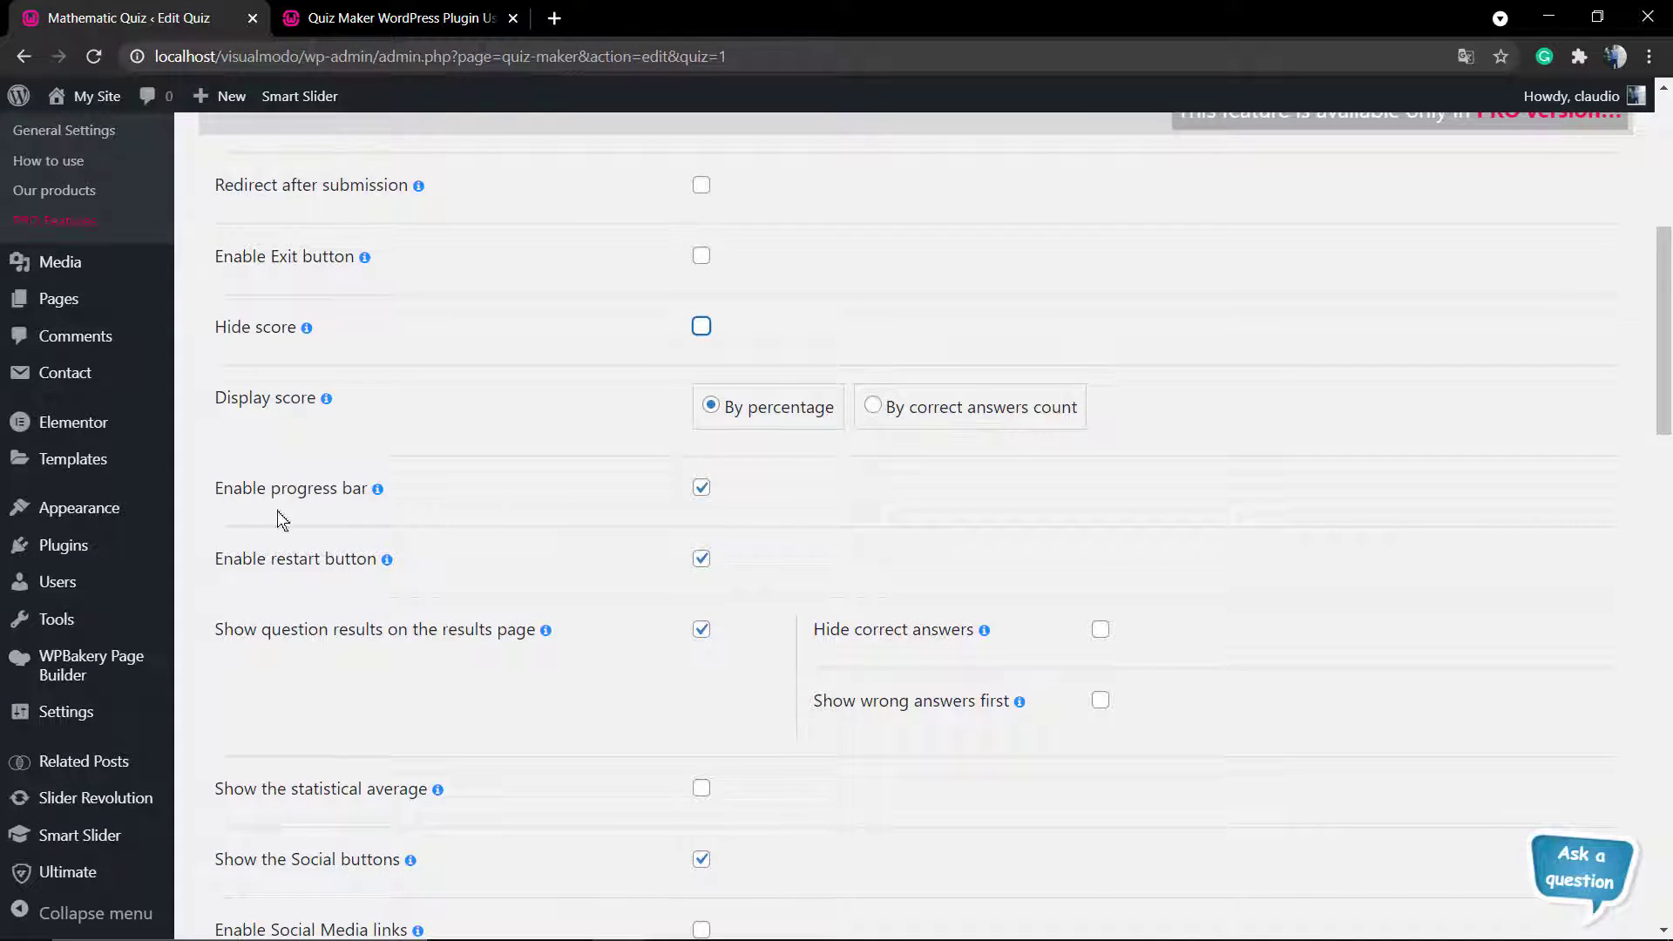
scroll(568, 489, down, 4)
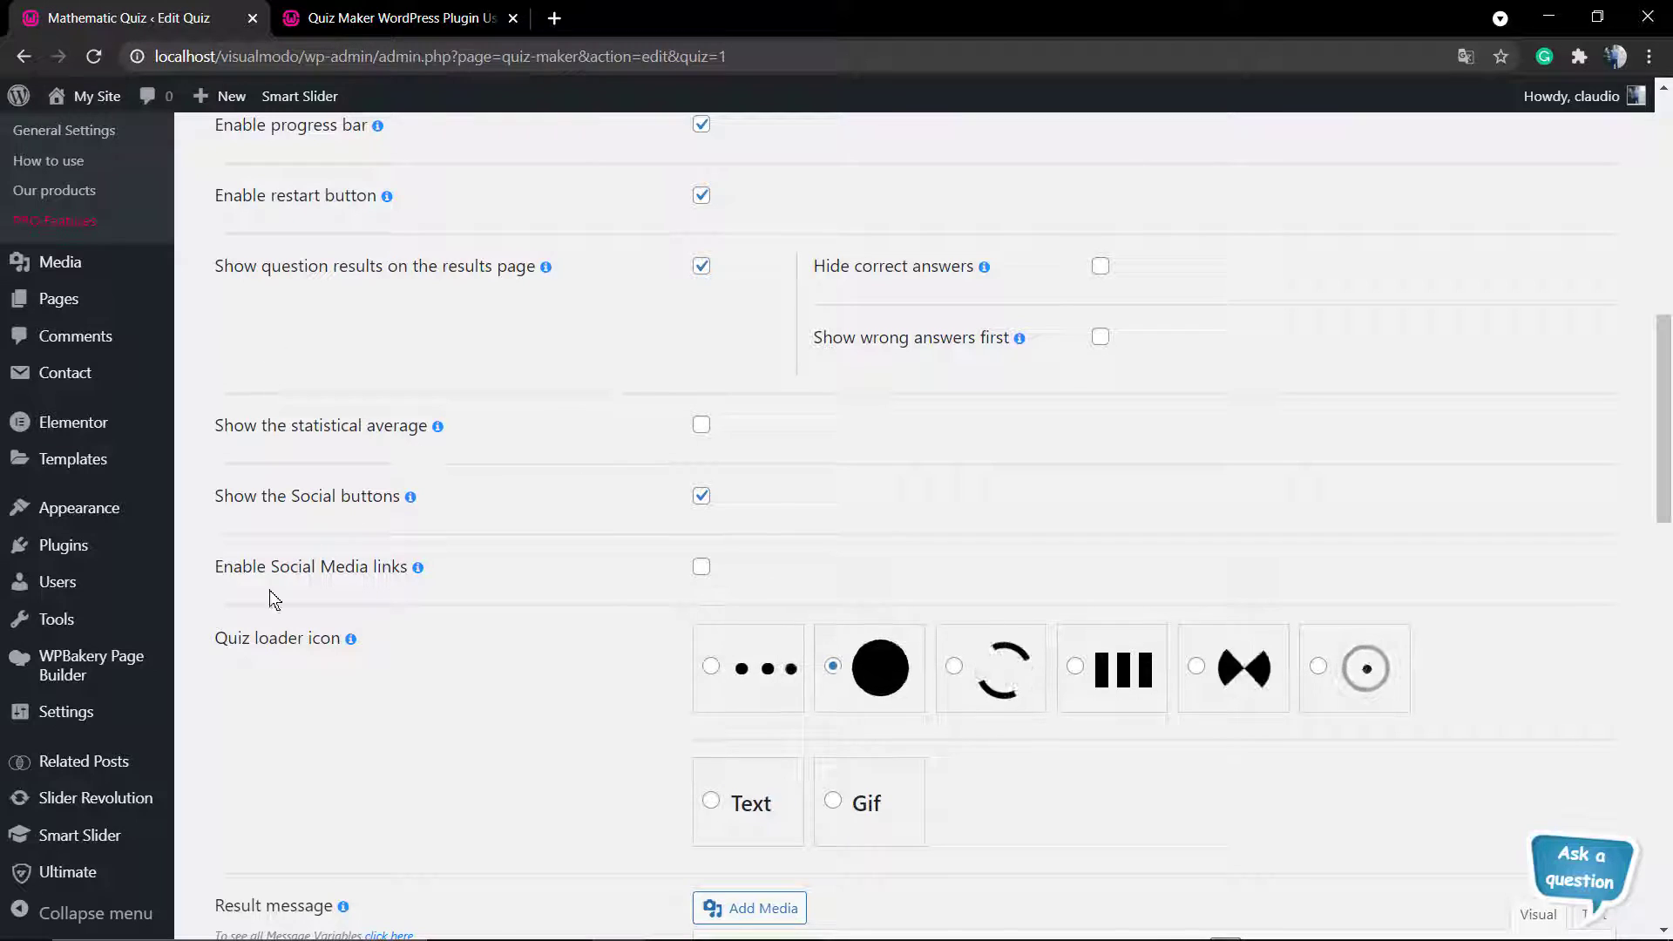
scroll(568, 605, down, 1)
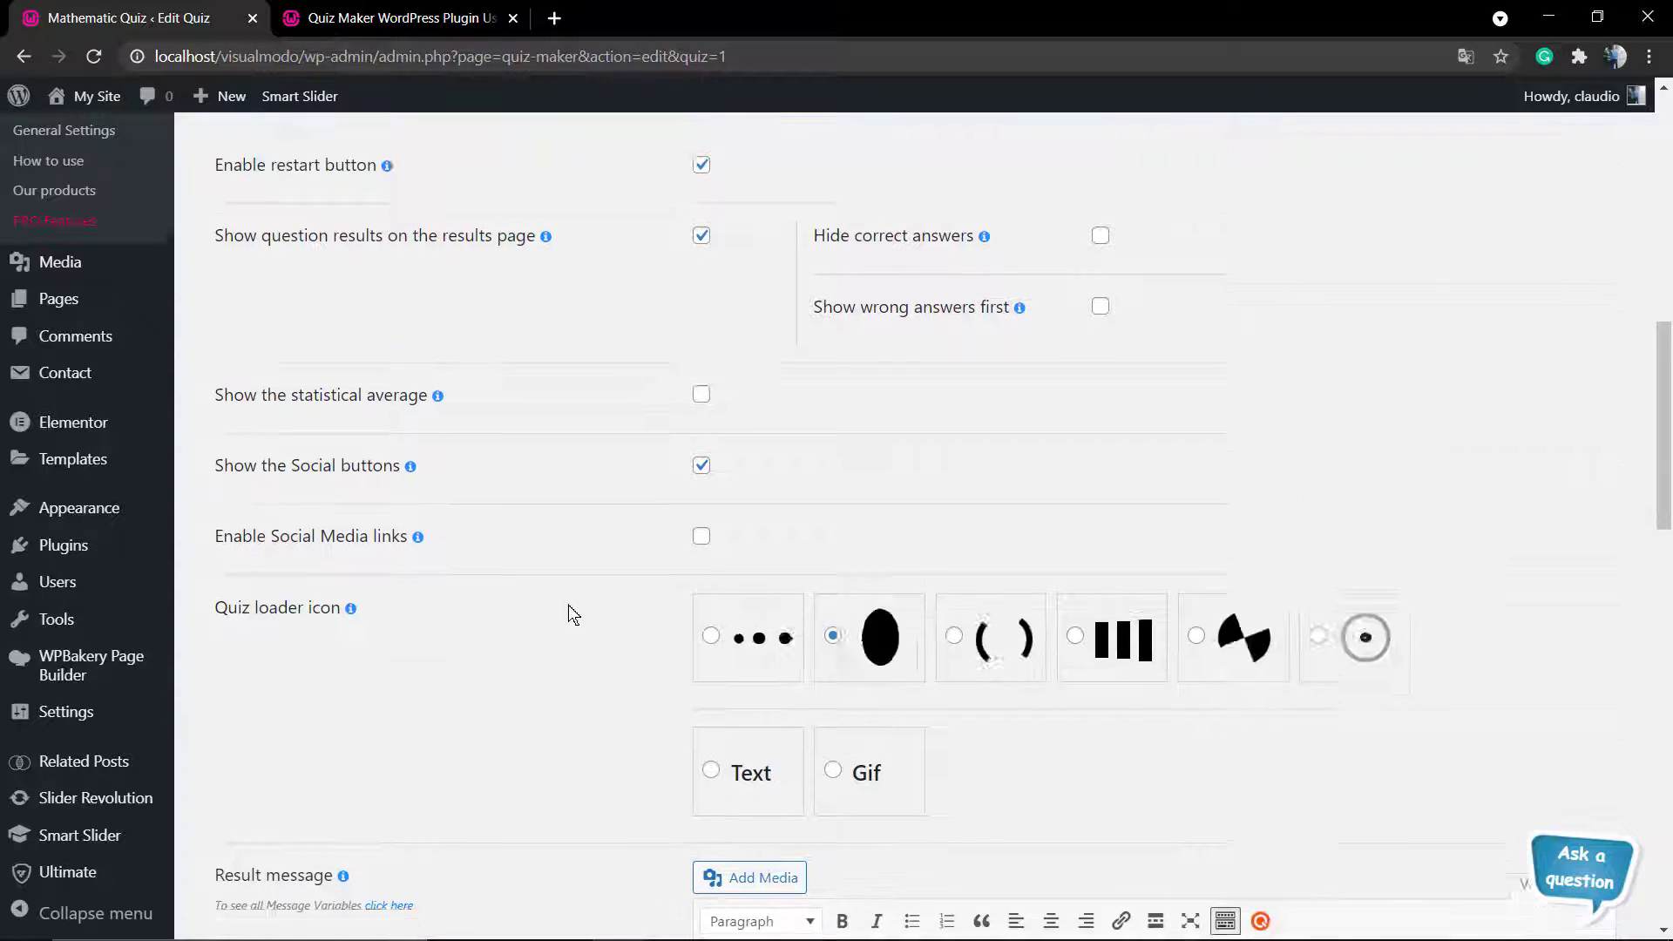
scroll(568, 610, down, 1)
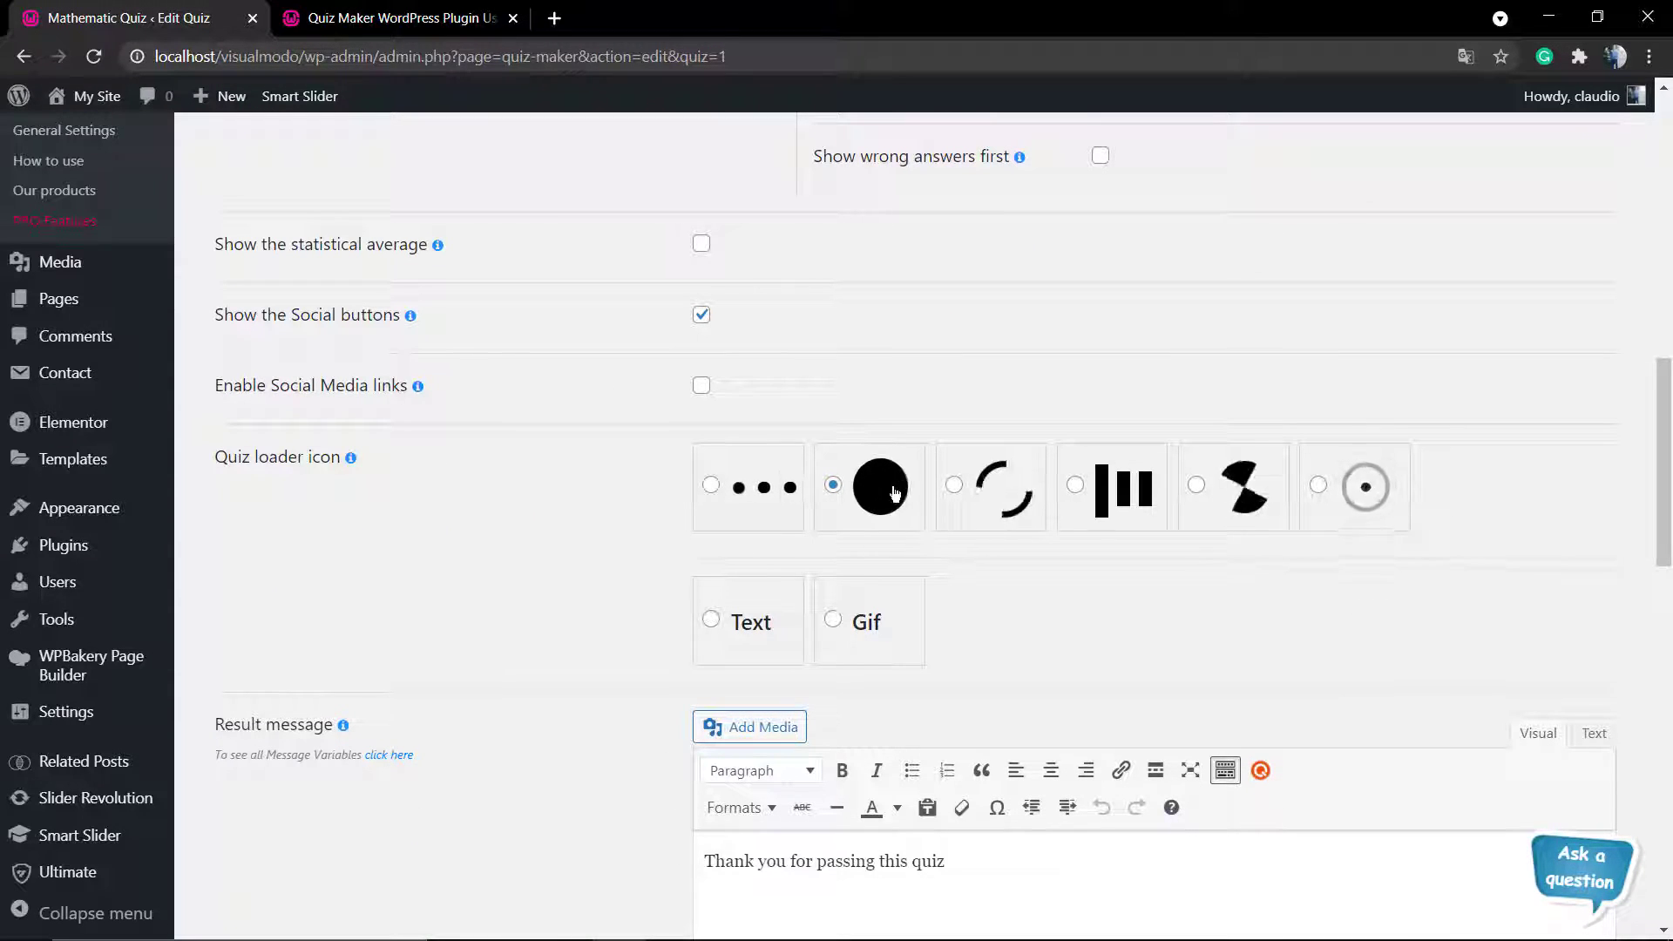
click(953, 486)
scroll(561, 558, down, 2)
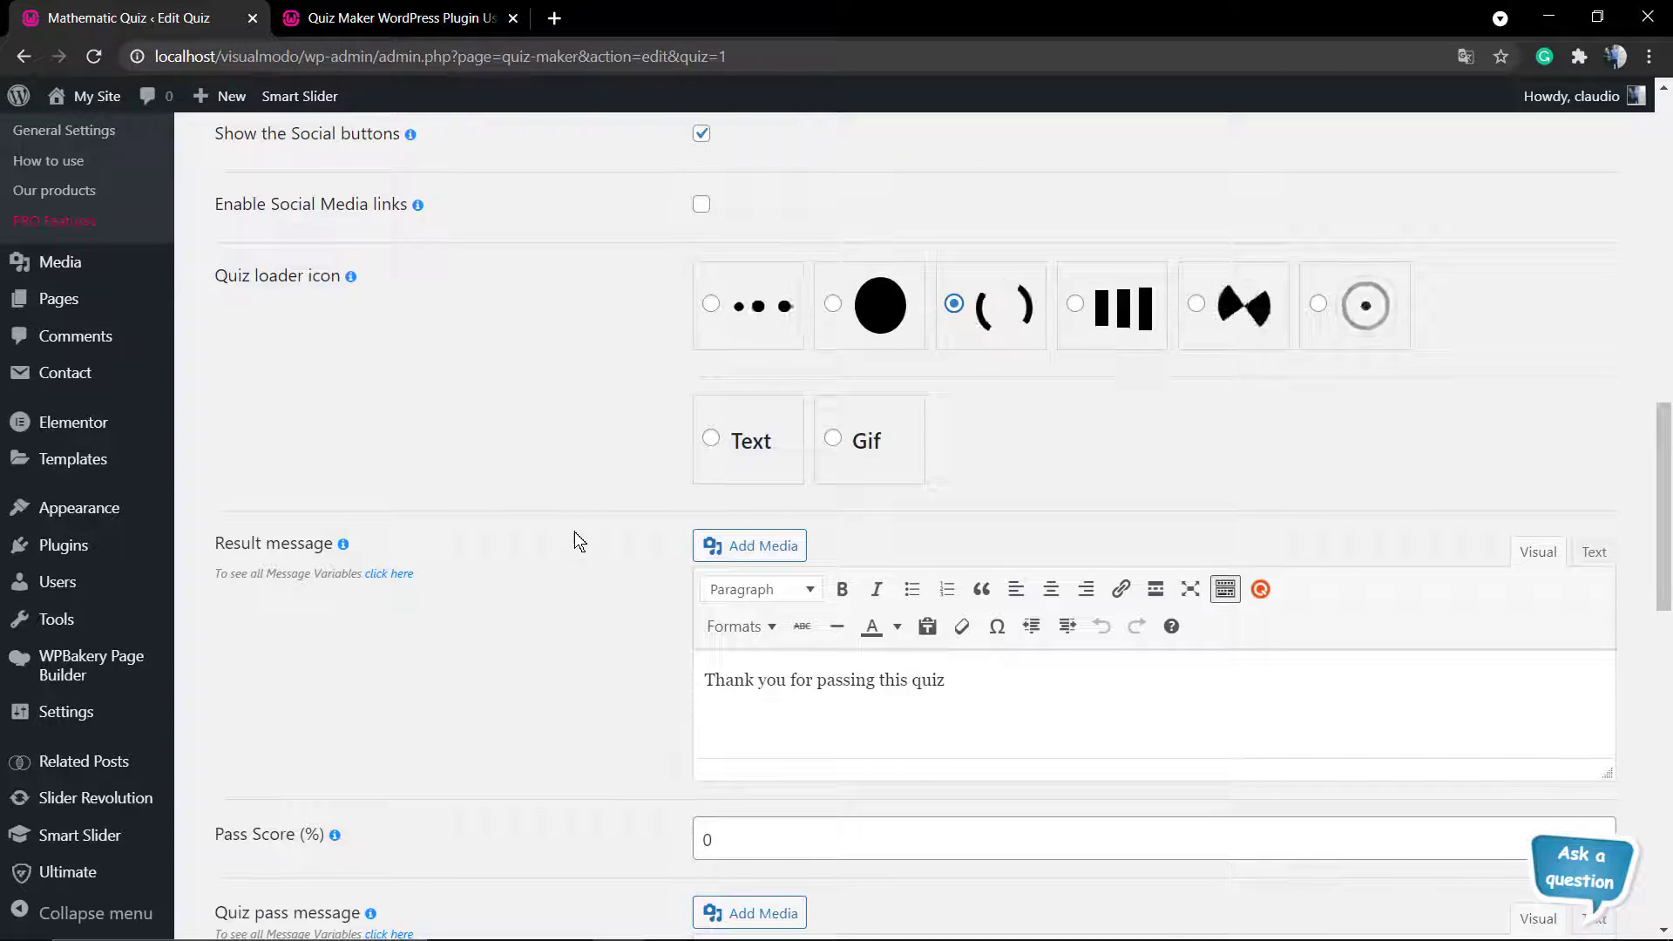
scroll(741, 505, down, 2)
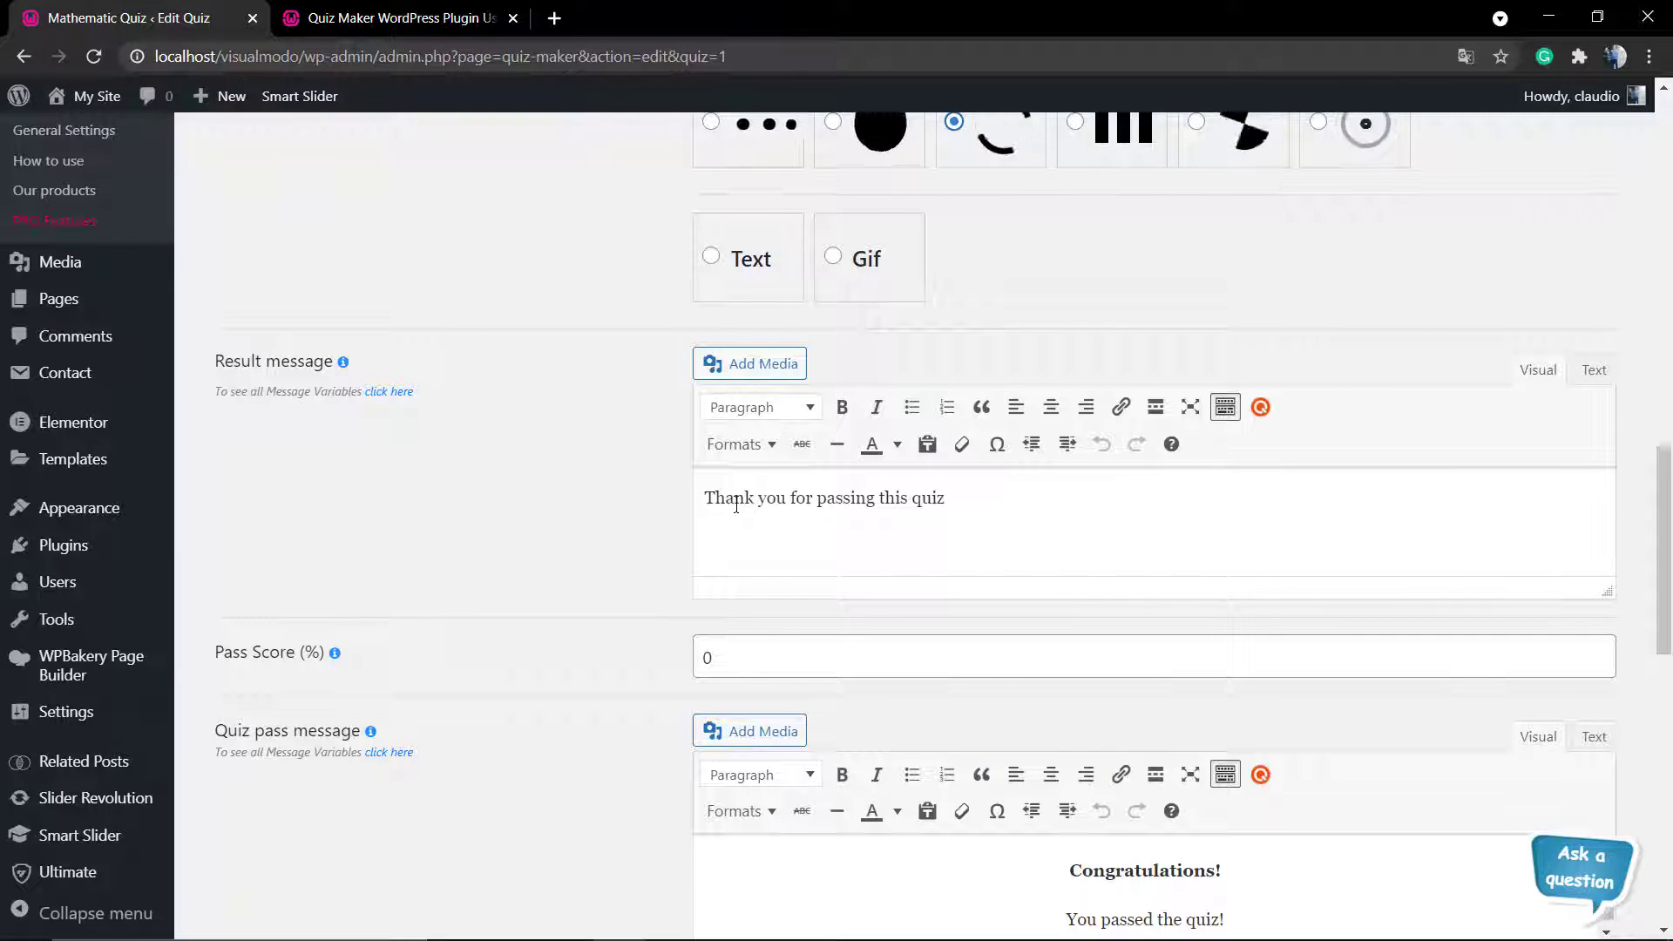
scroll(736, 505, down, 2)
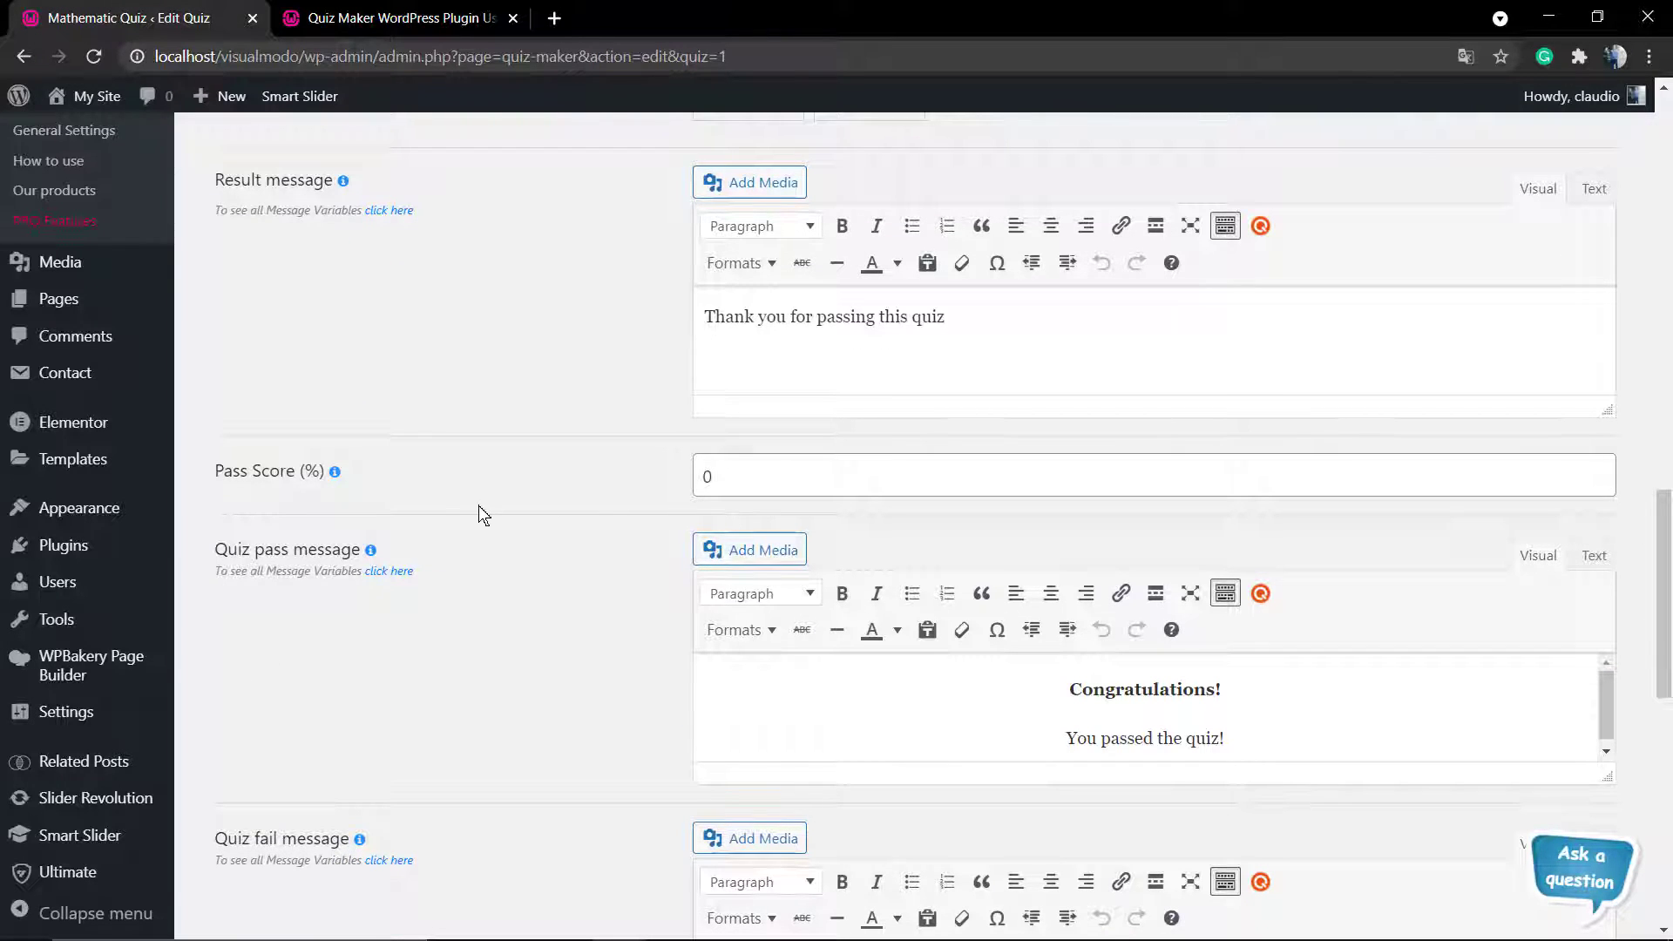
scroll(671, 488, down, 2)
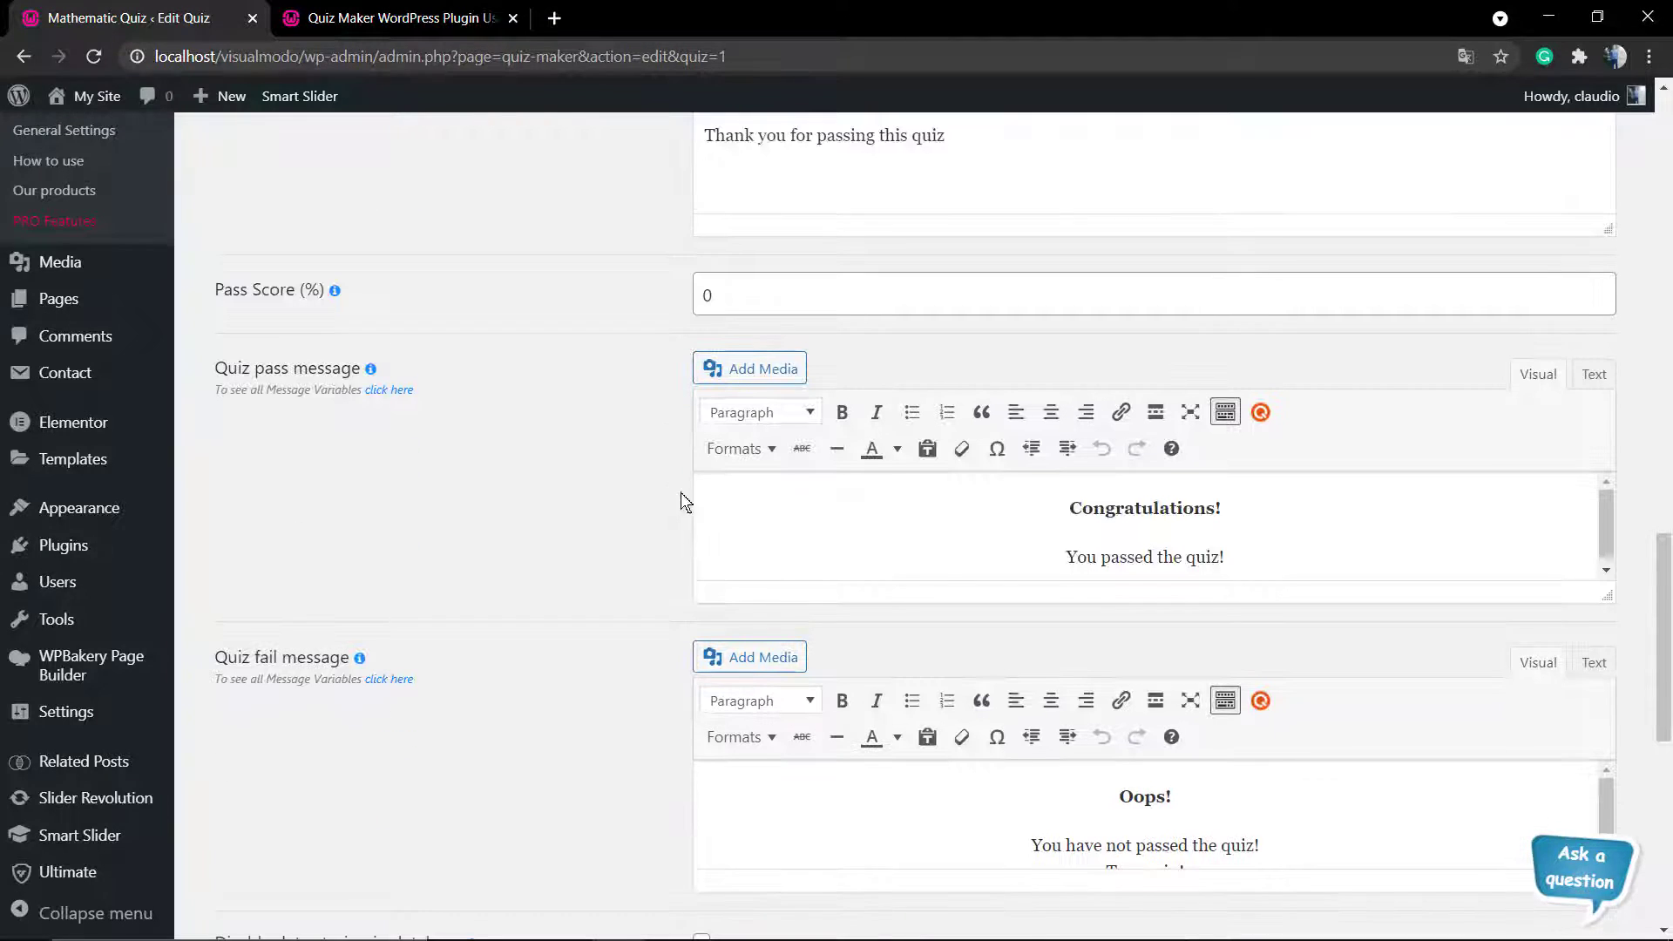
scroll(1102, 517, down, 1)
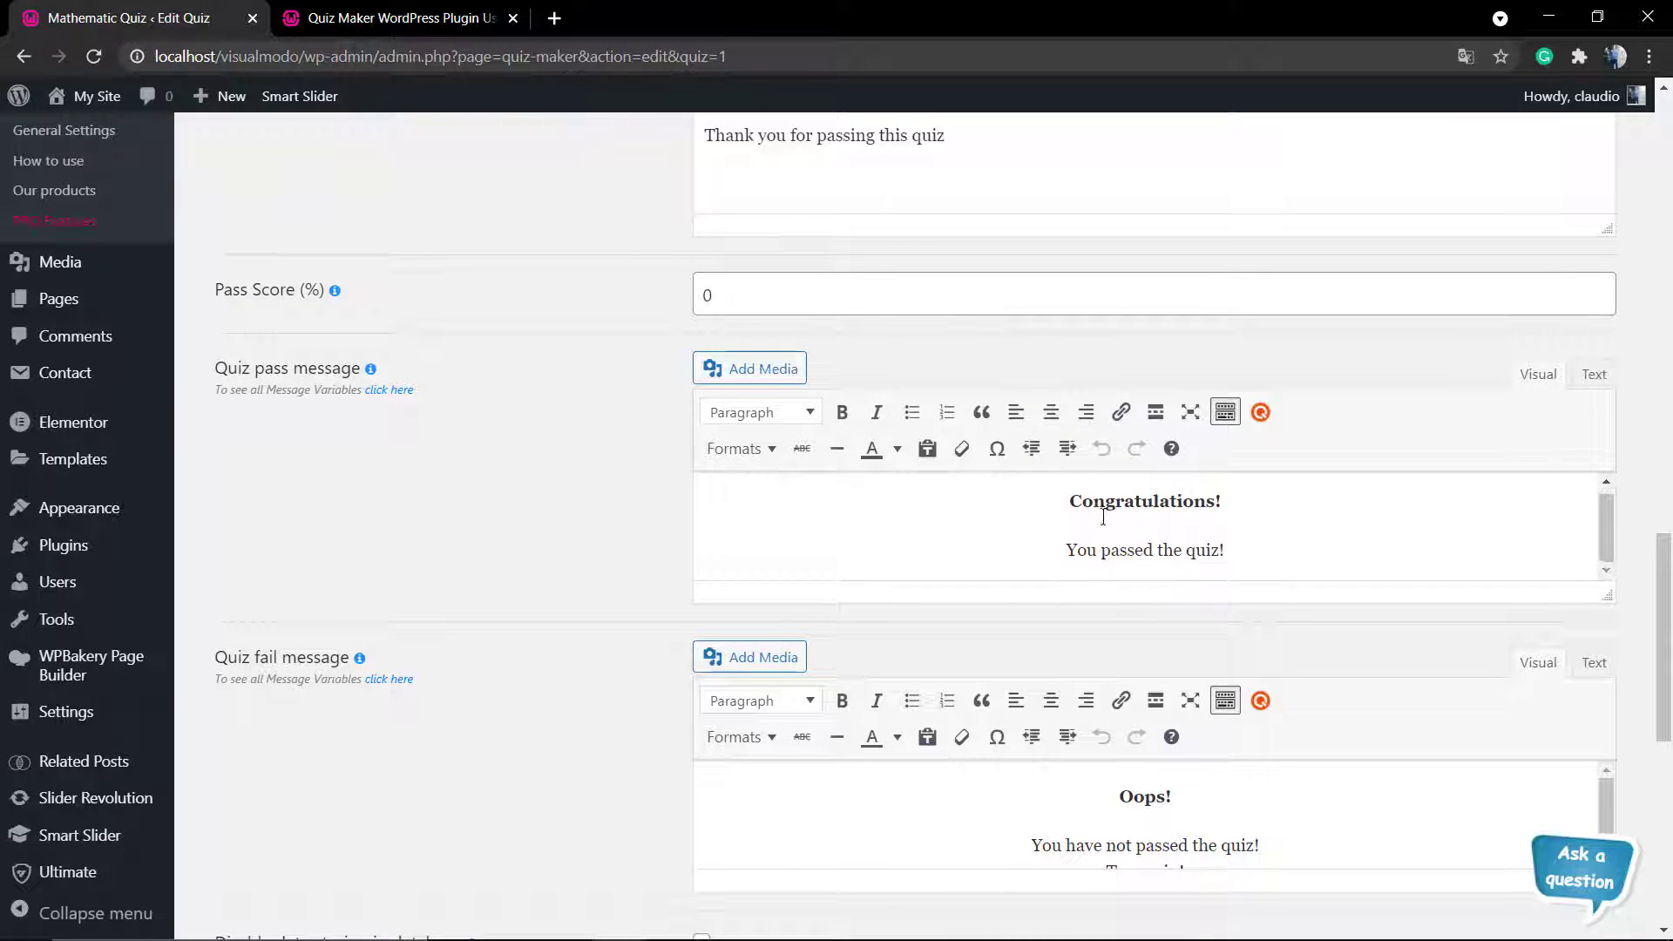
scroll(1102, 517, down, 2)
scroll(993, 604, down, 1)
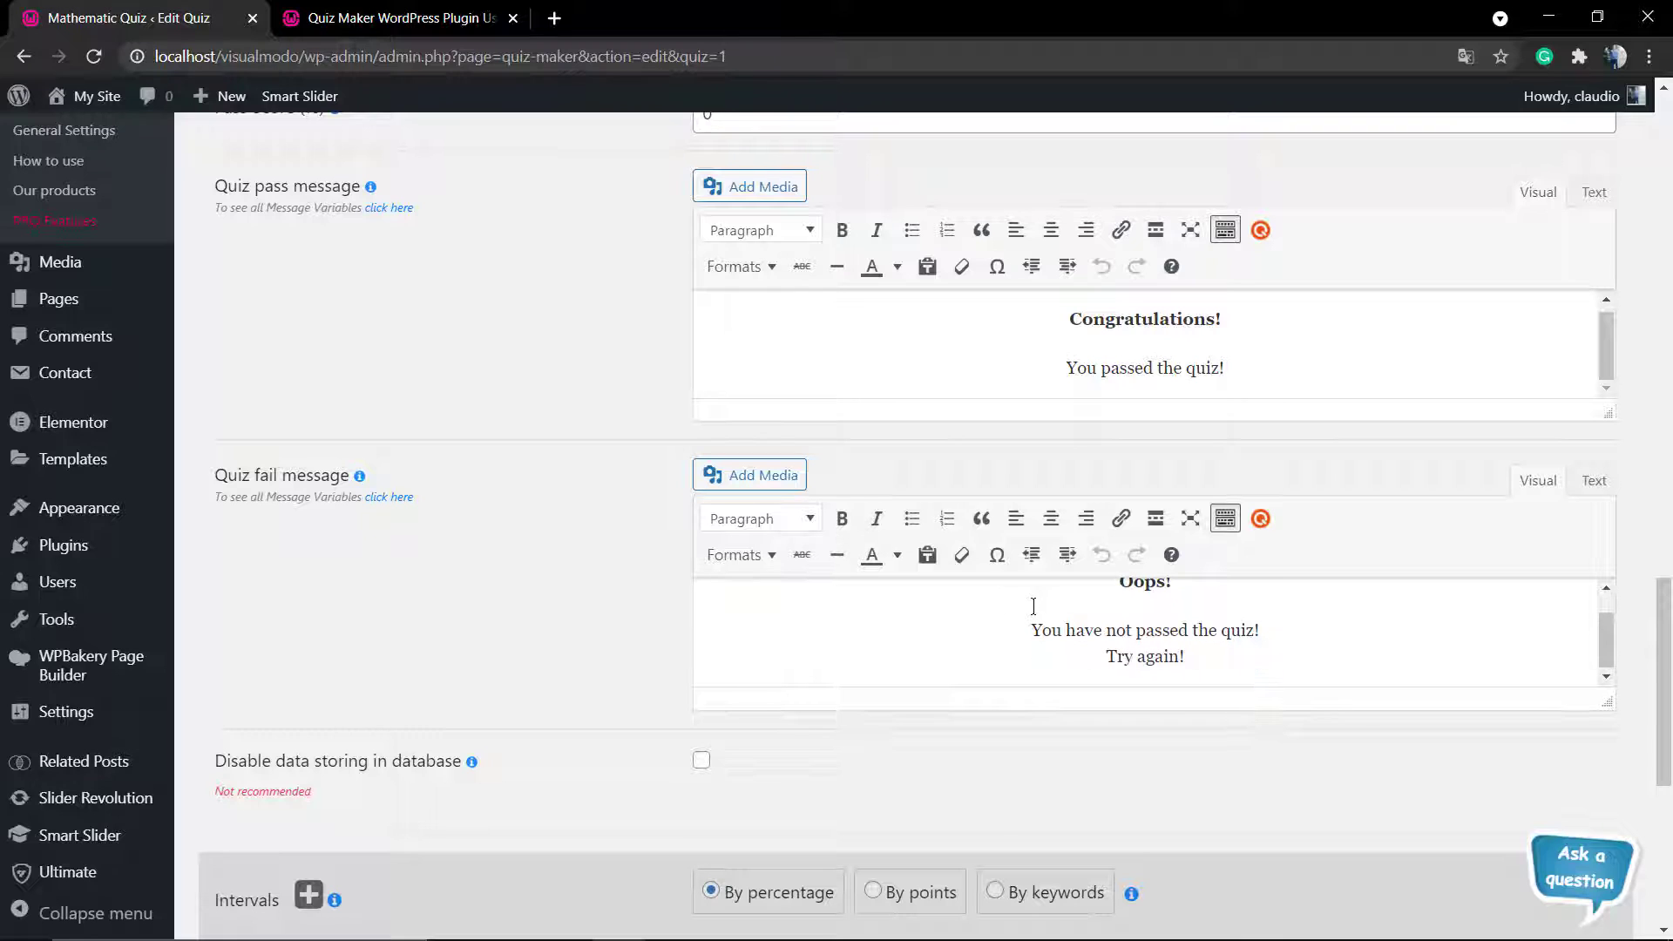
scroll(655, 621, down, 2)
scroll(386, 589, down, 4)
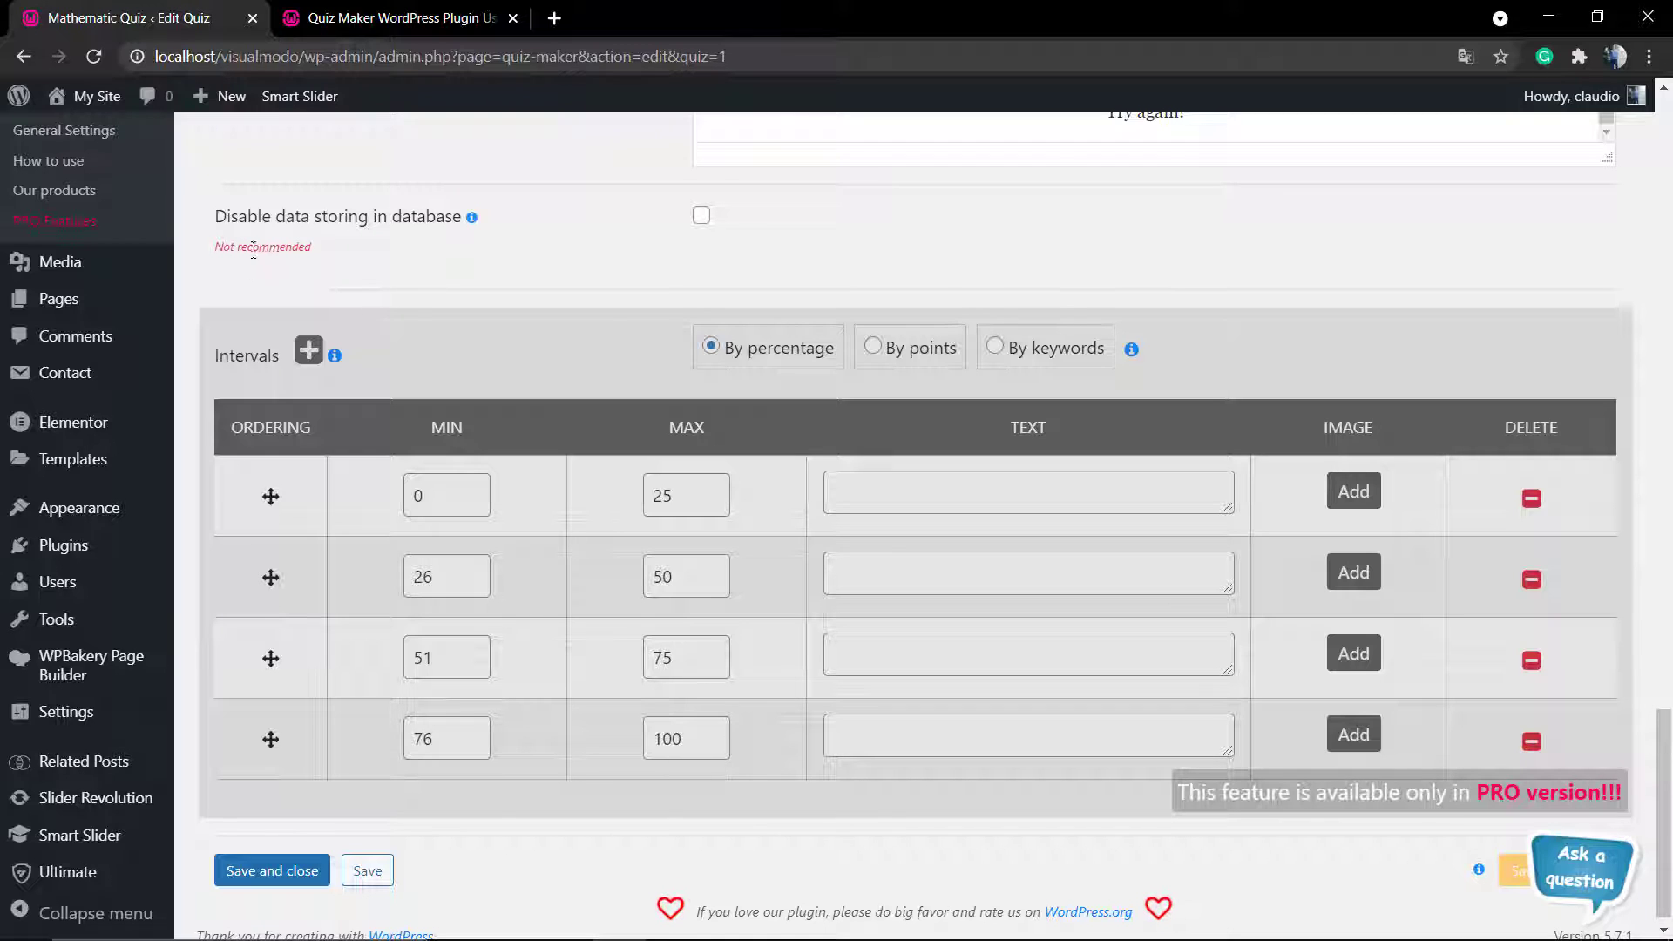
mouse_move(476, 217)
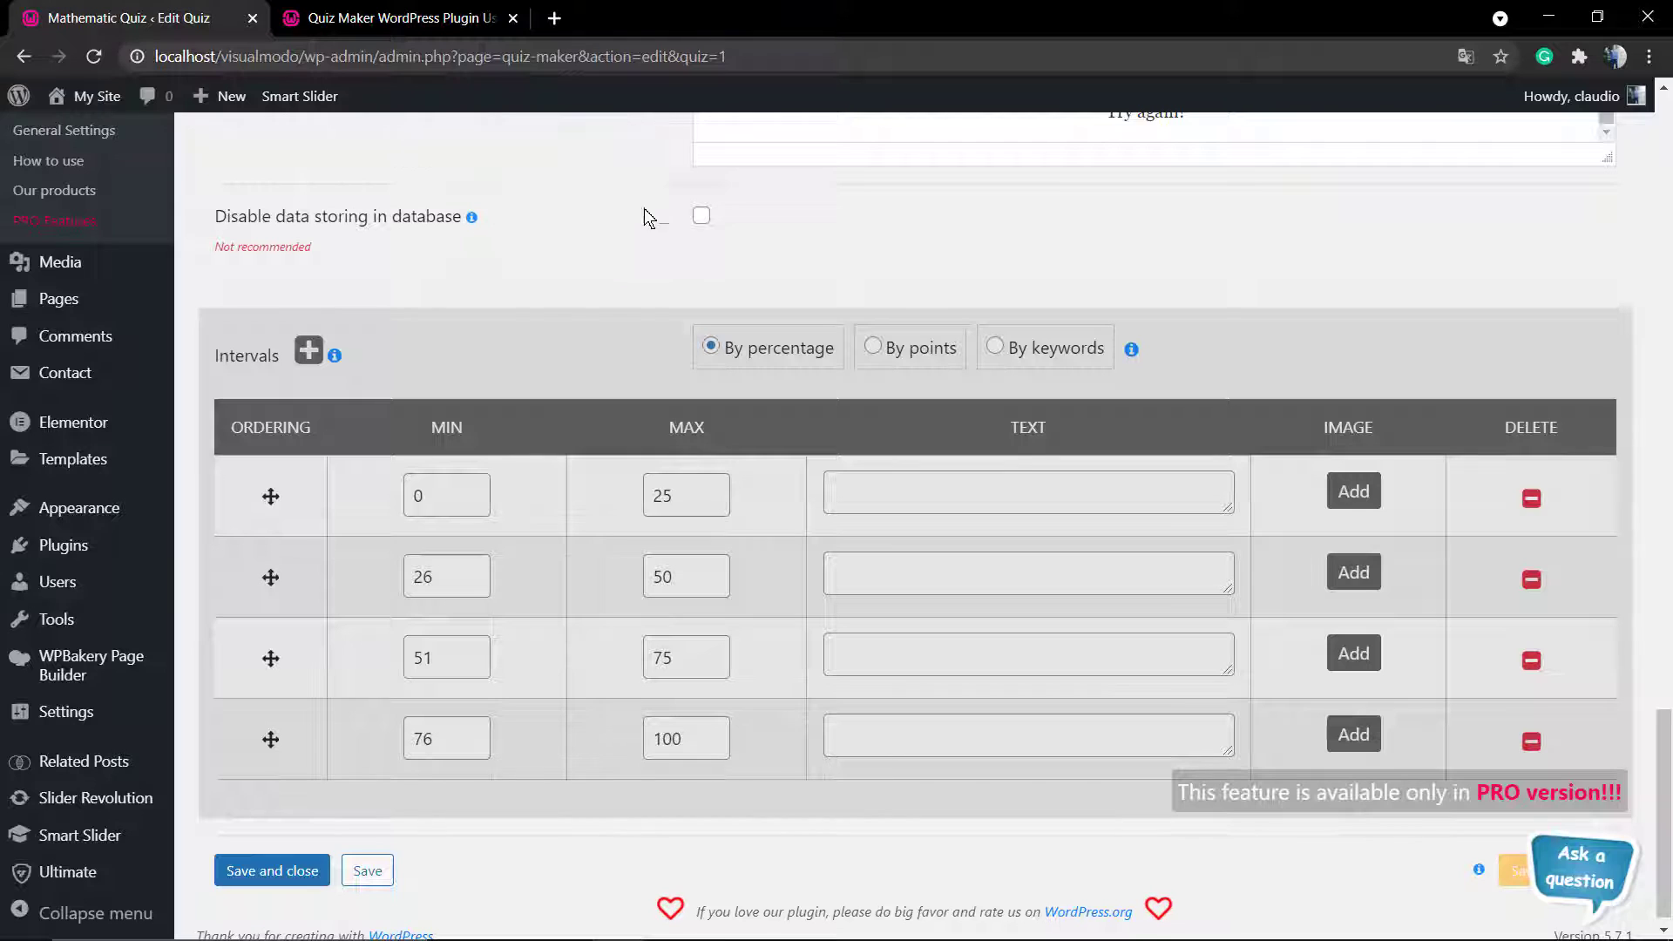
Step: Save the quiz and switch to the front-end page that shows it
scroll(697, 252, down, 1)
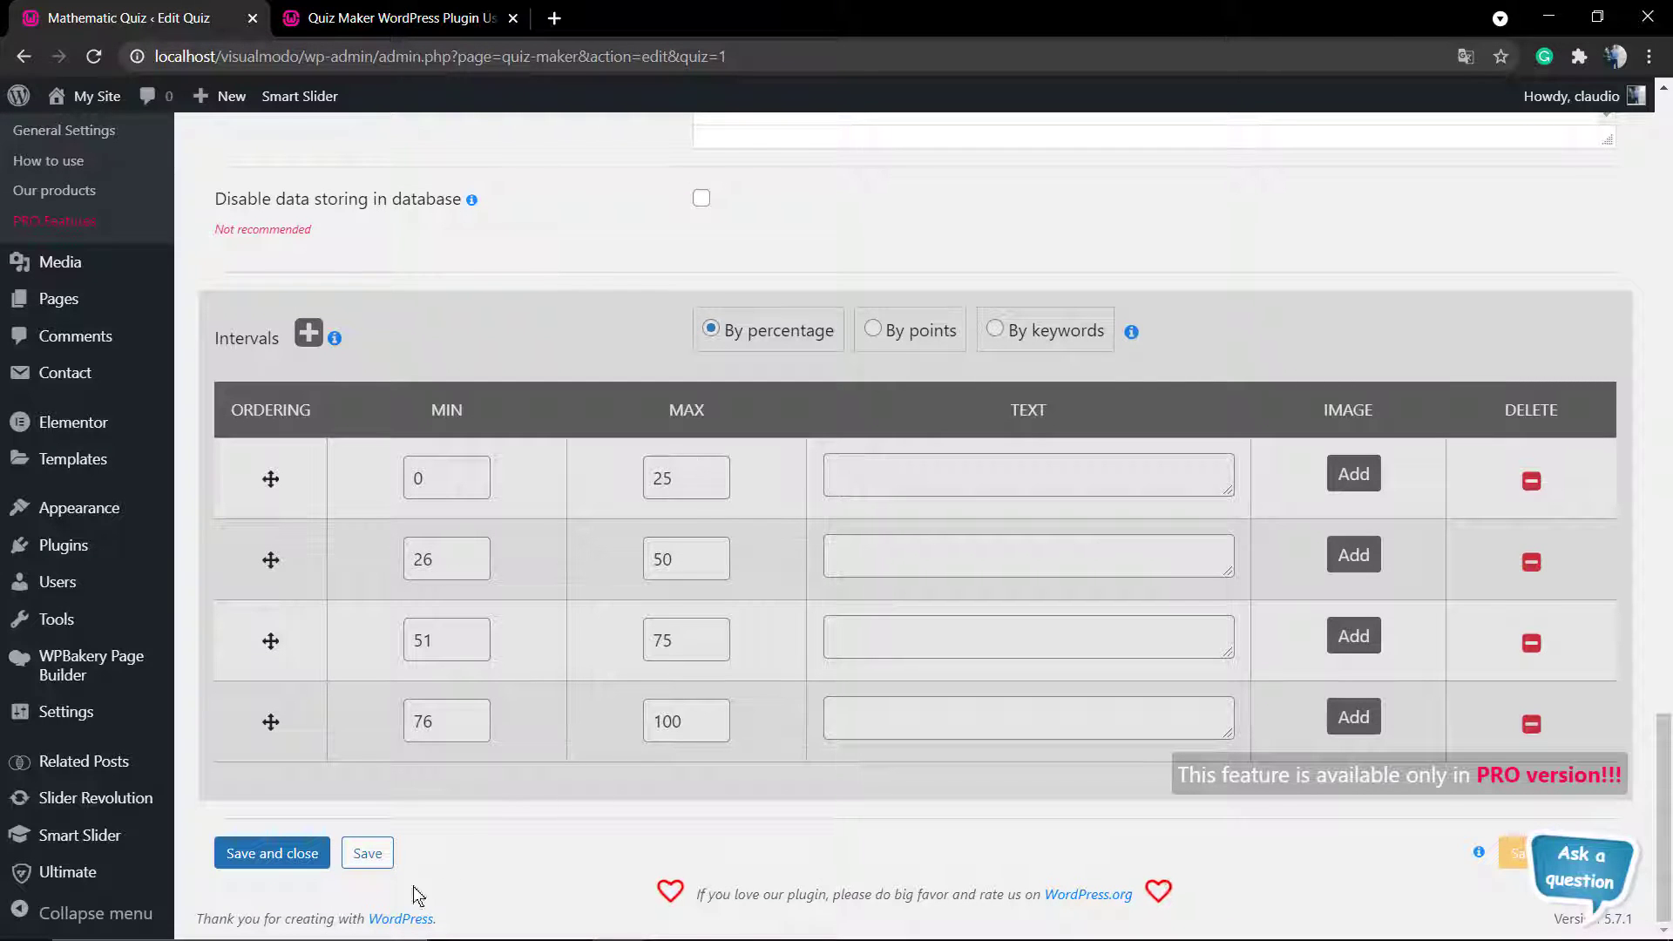
click(261, 852)
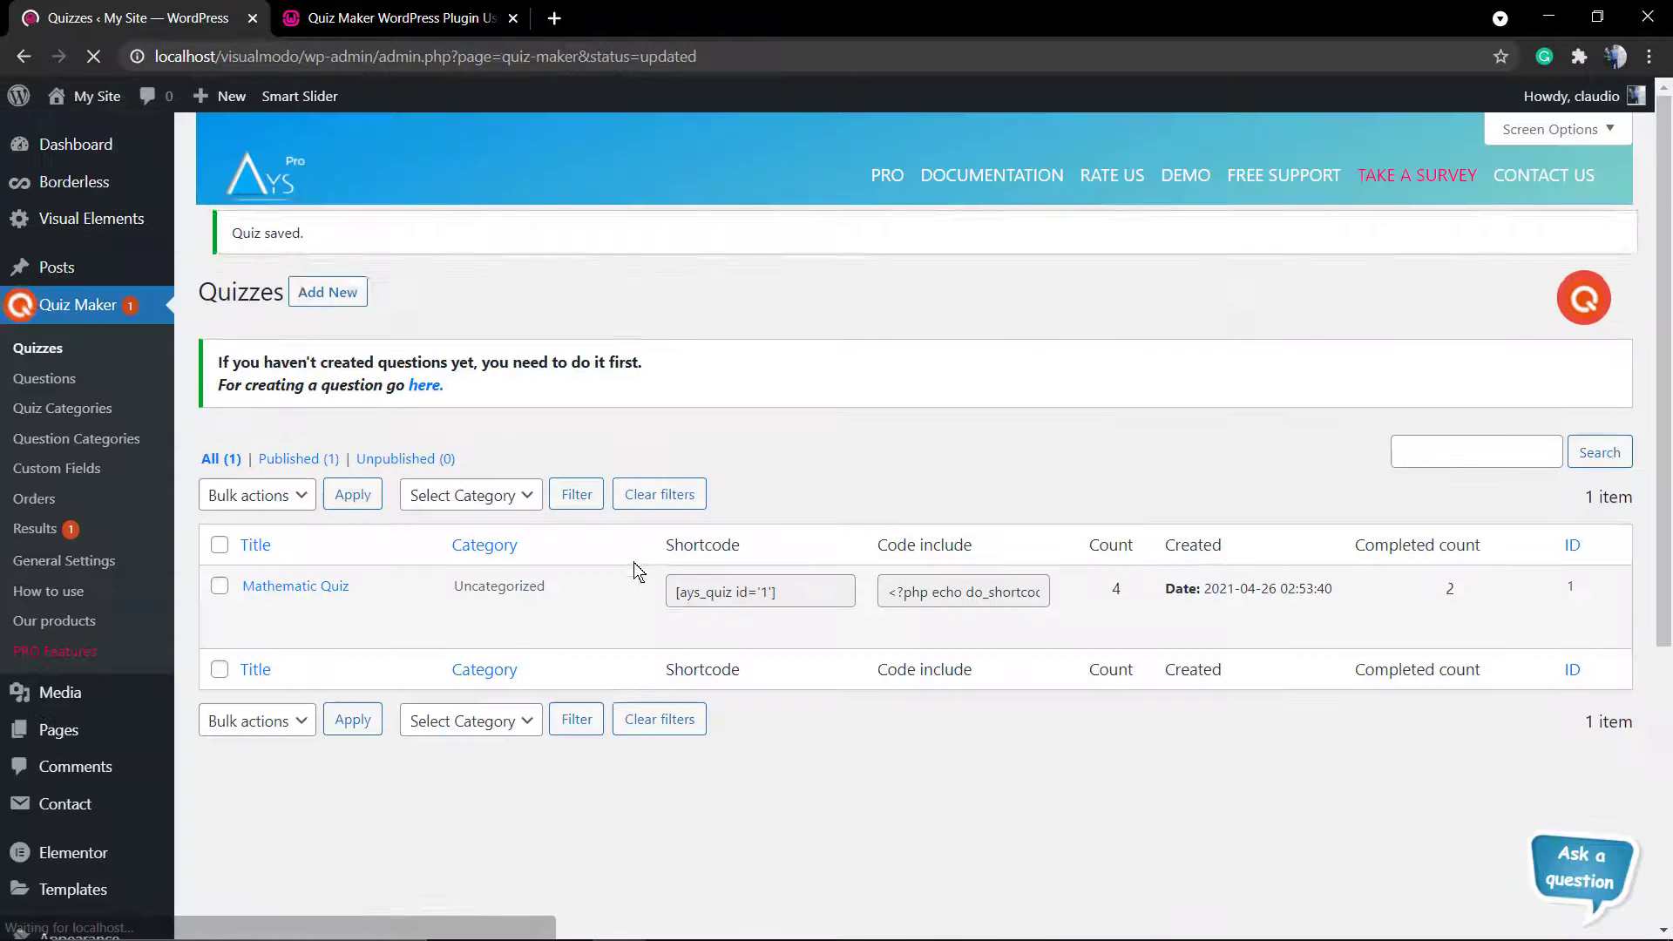
click(445, 23)
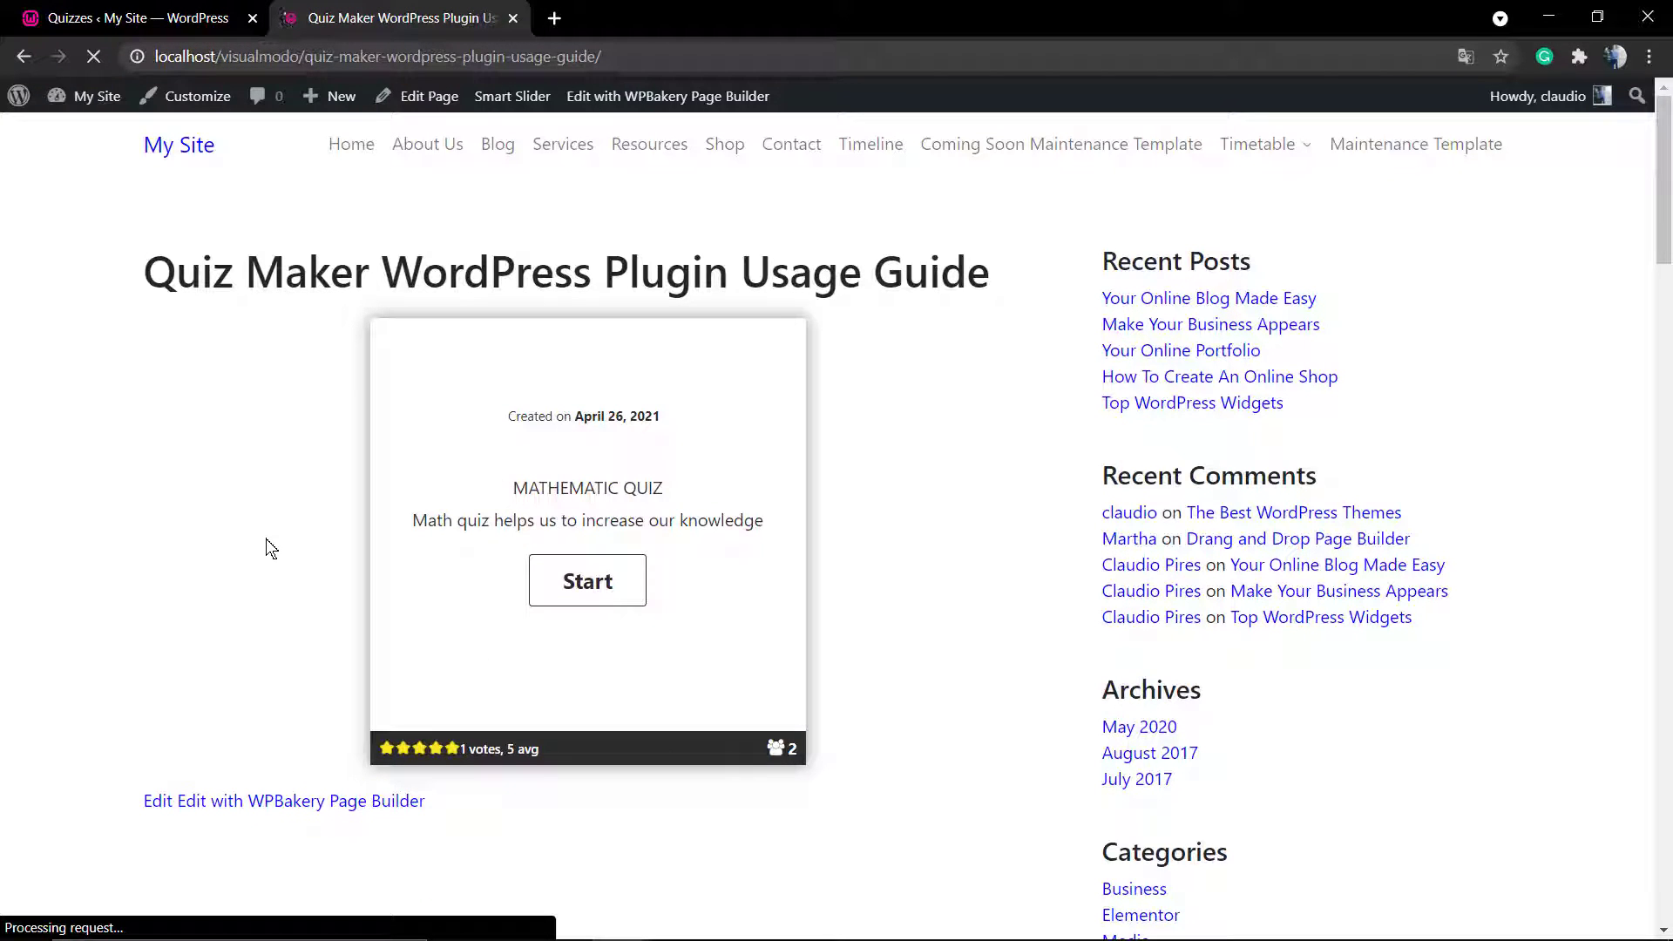
Step: Take the Mathematic Quiz, answering 50, 200, 500 and 30, then submit it
click(589, 583)
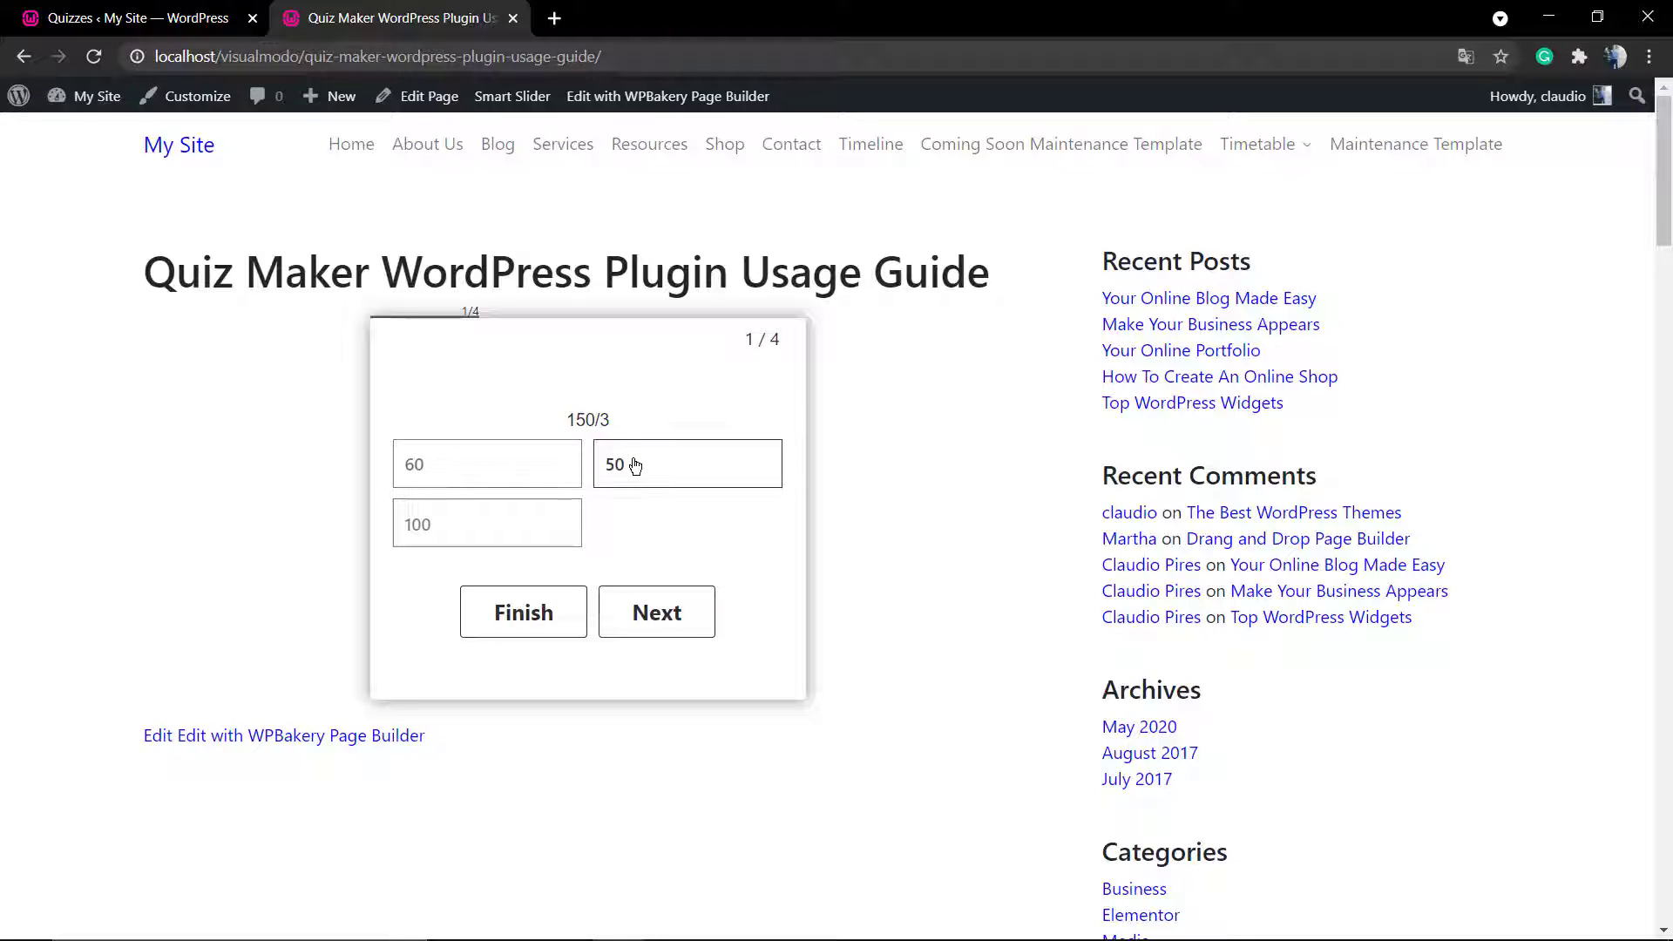
click(632, 476)
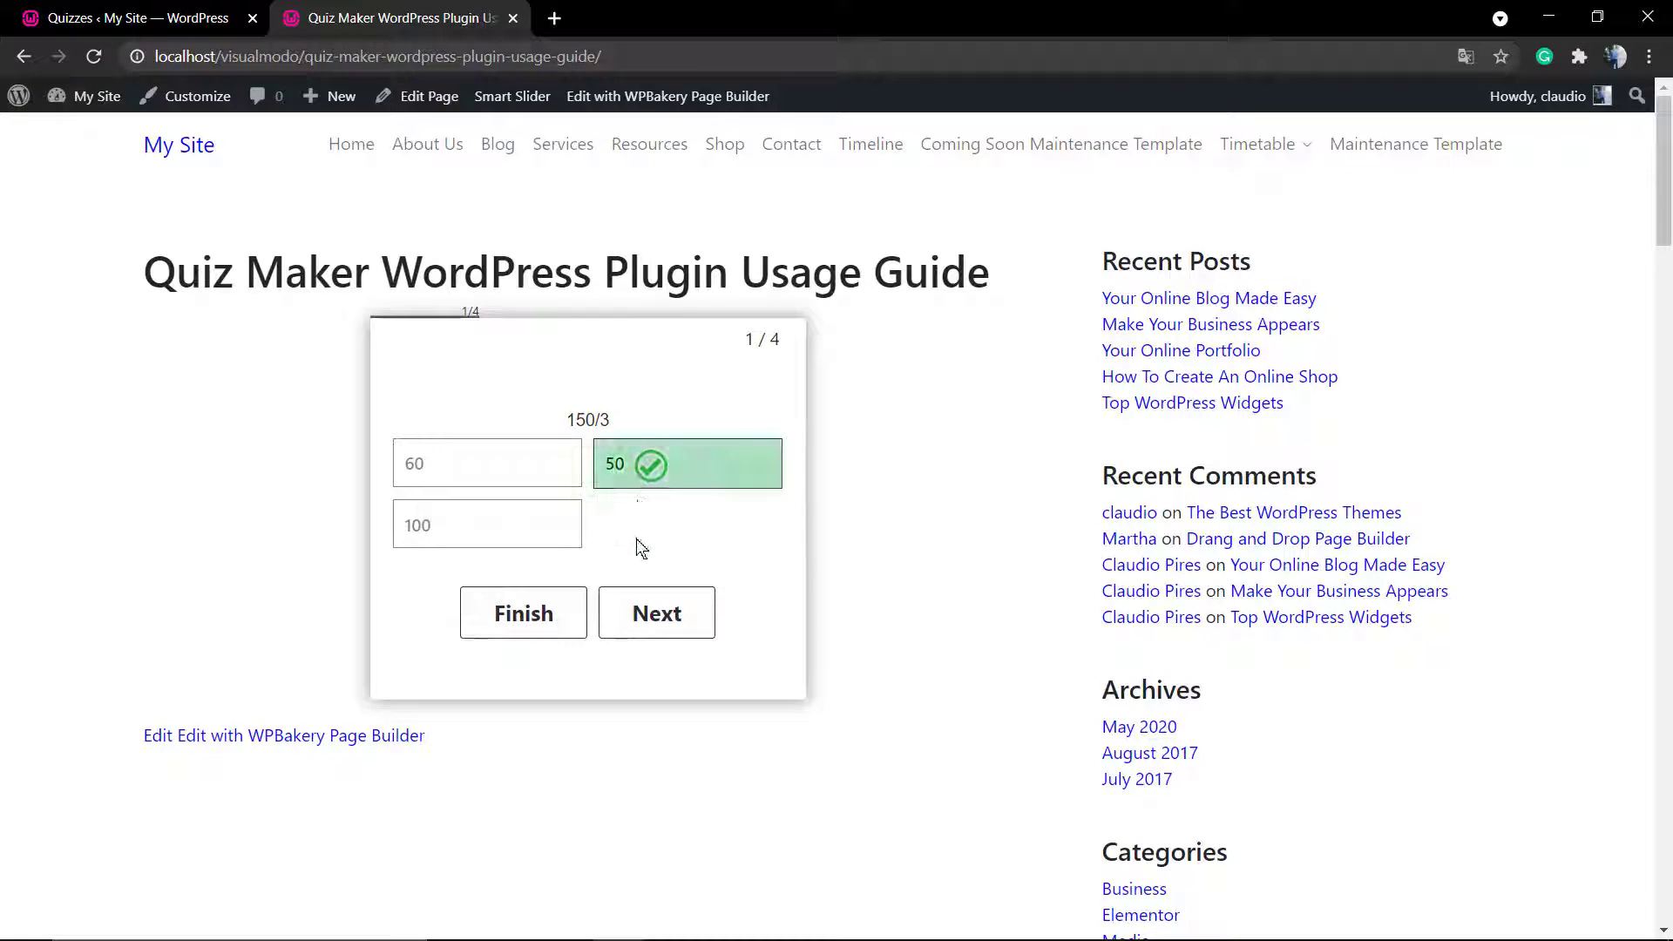
click(655, 611)
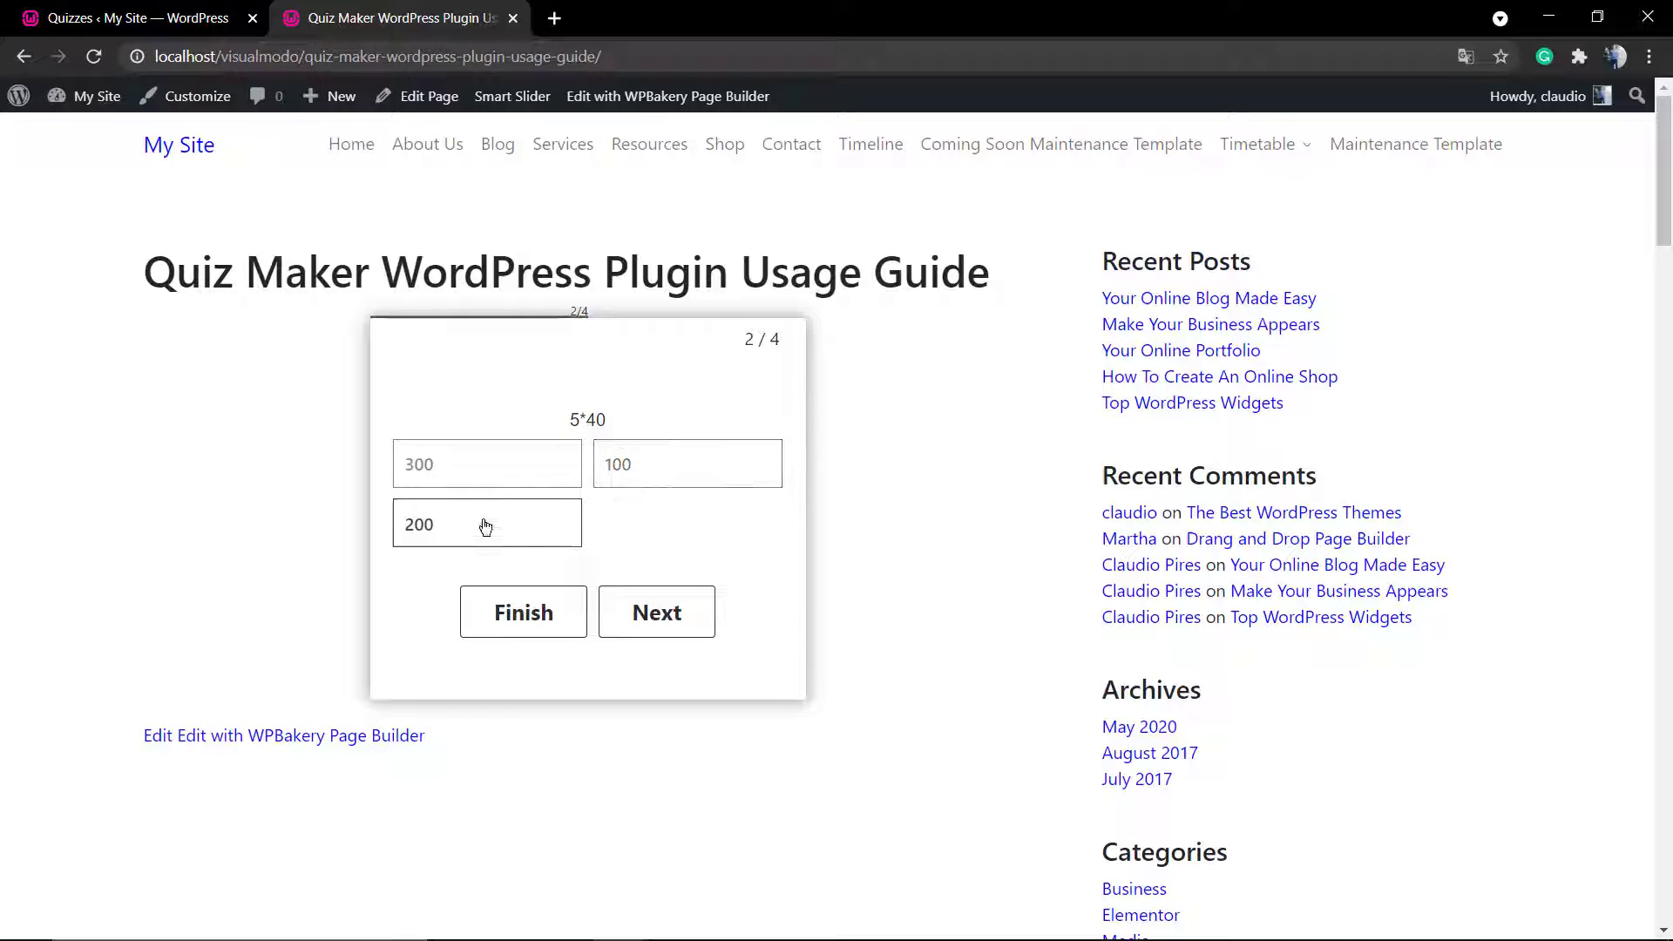
click(510, 525)
click(675, 632)
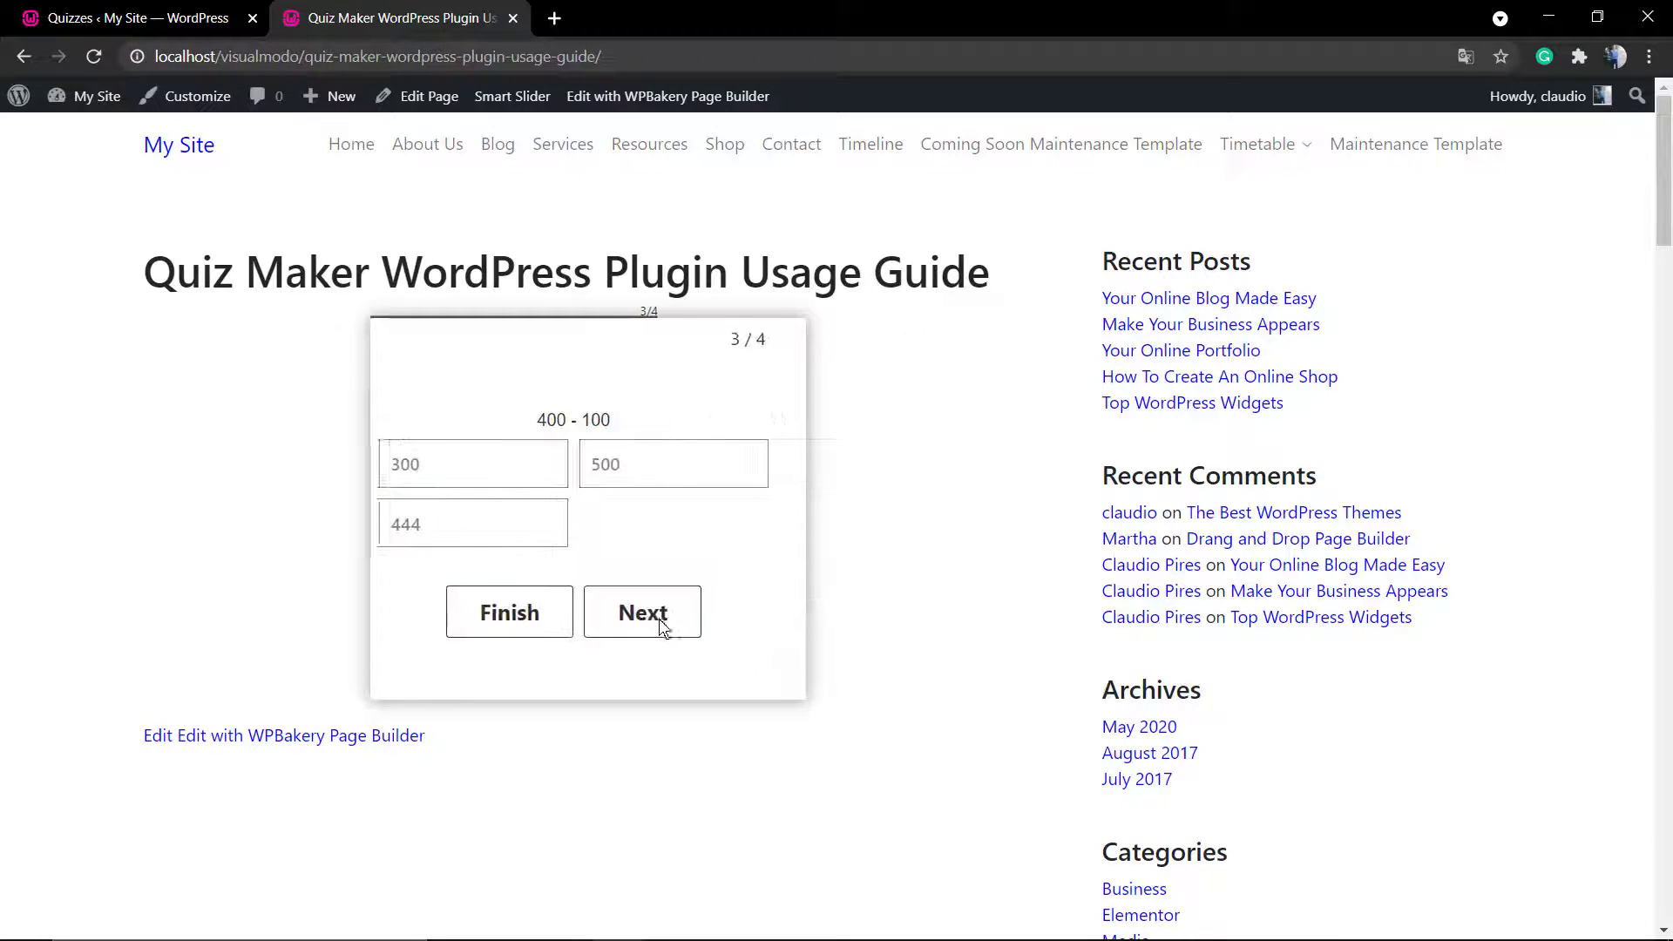
click(597, 484)
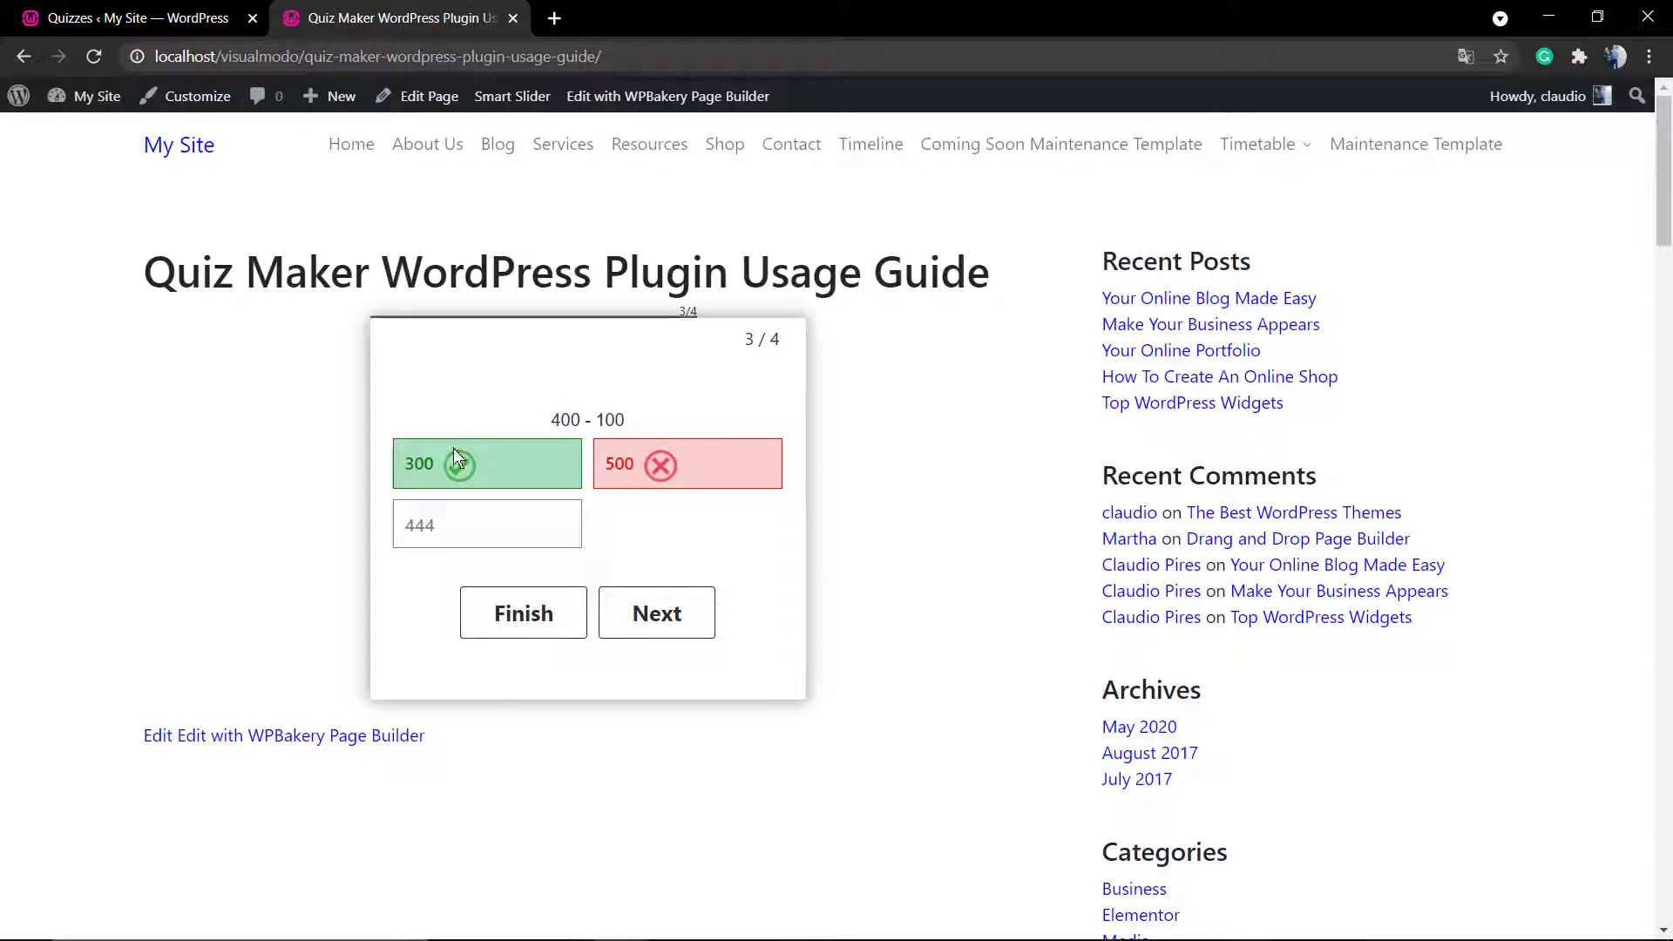
click(645, 622)
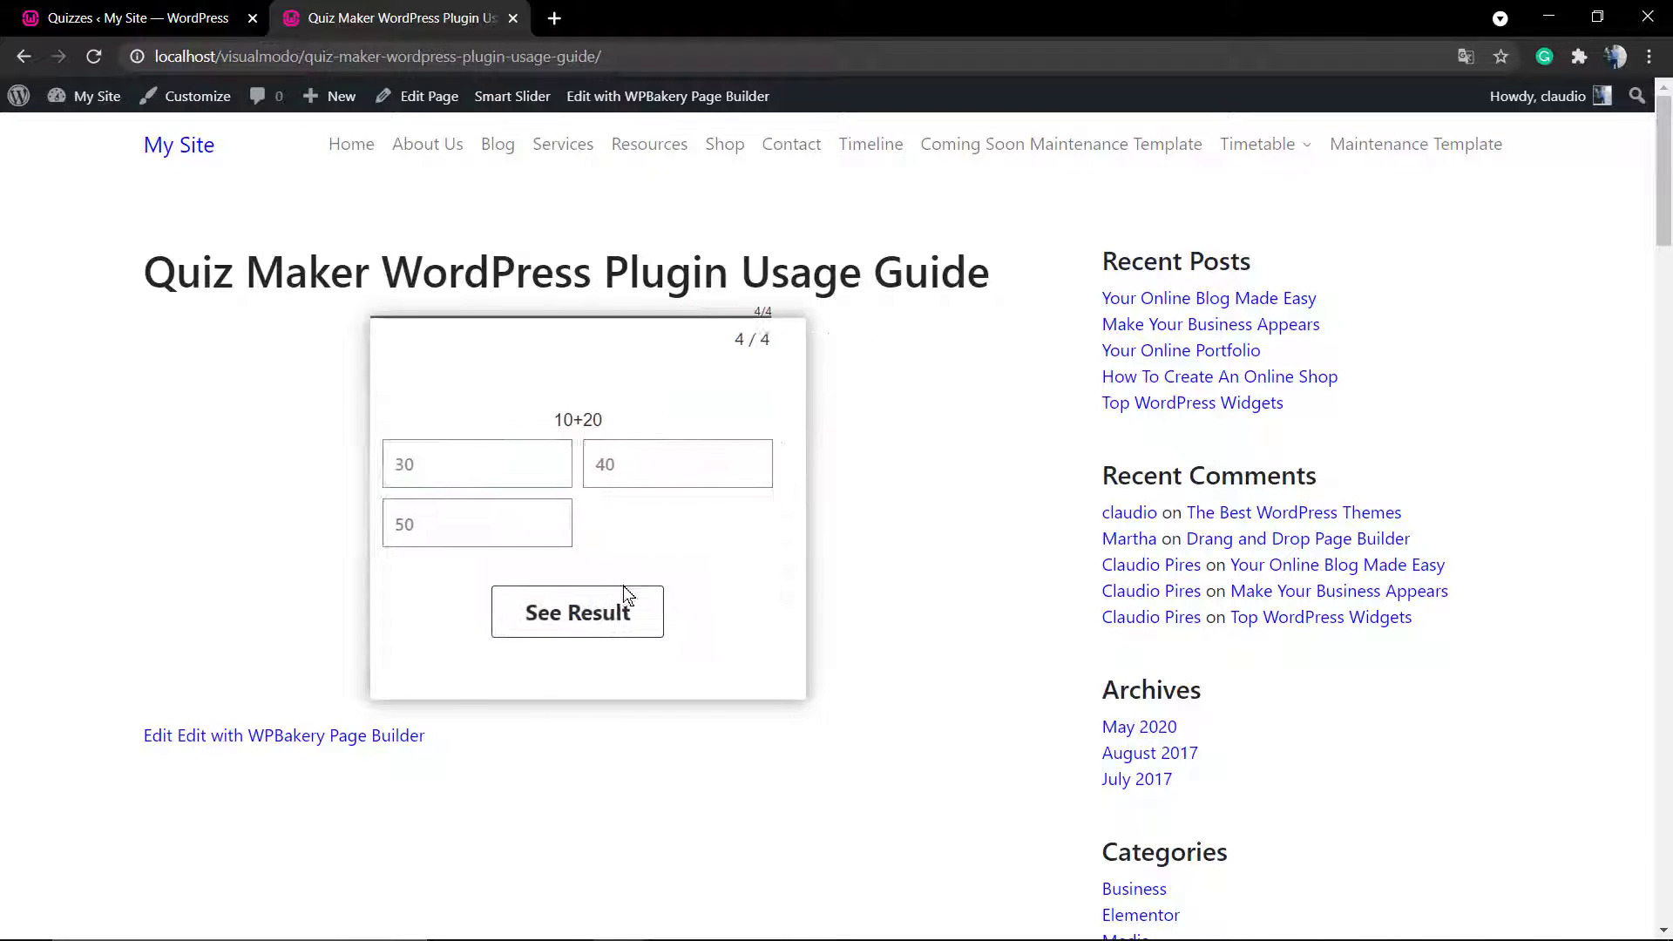
click(506, 474)
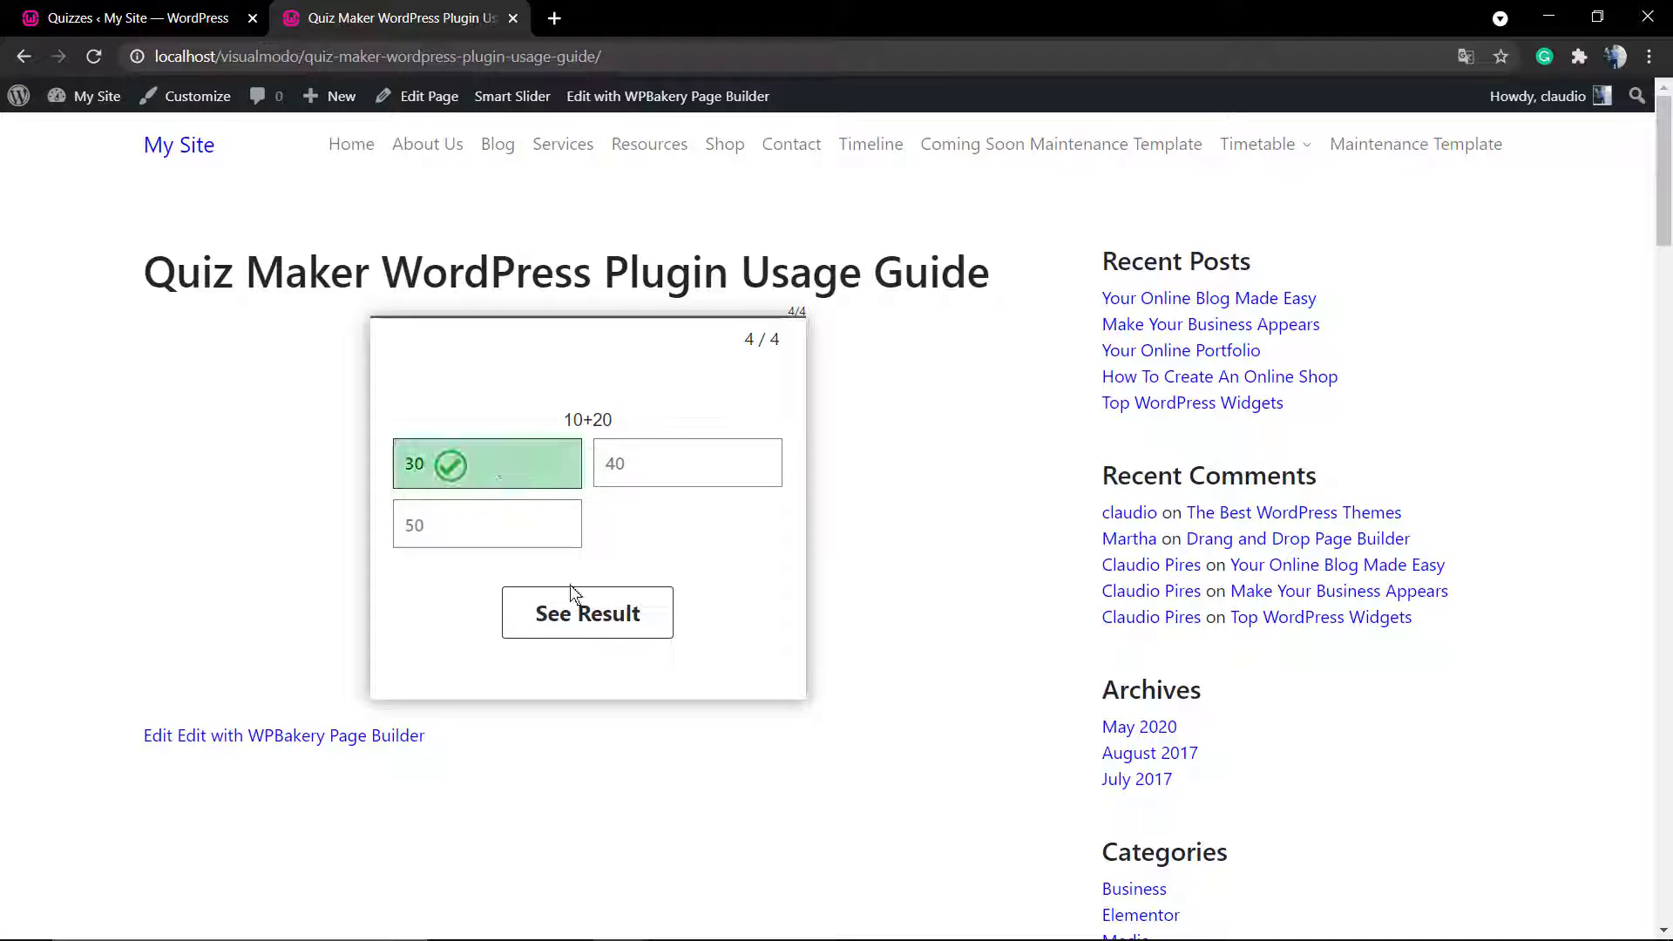
click(590, 613)
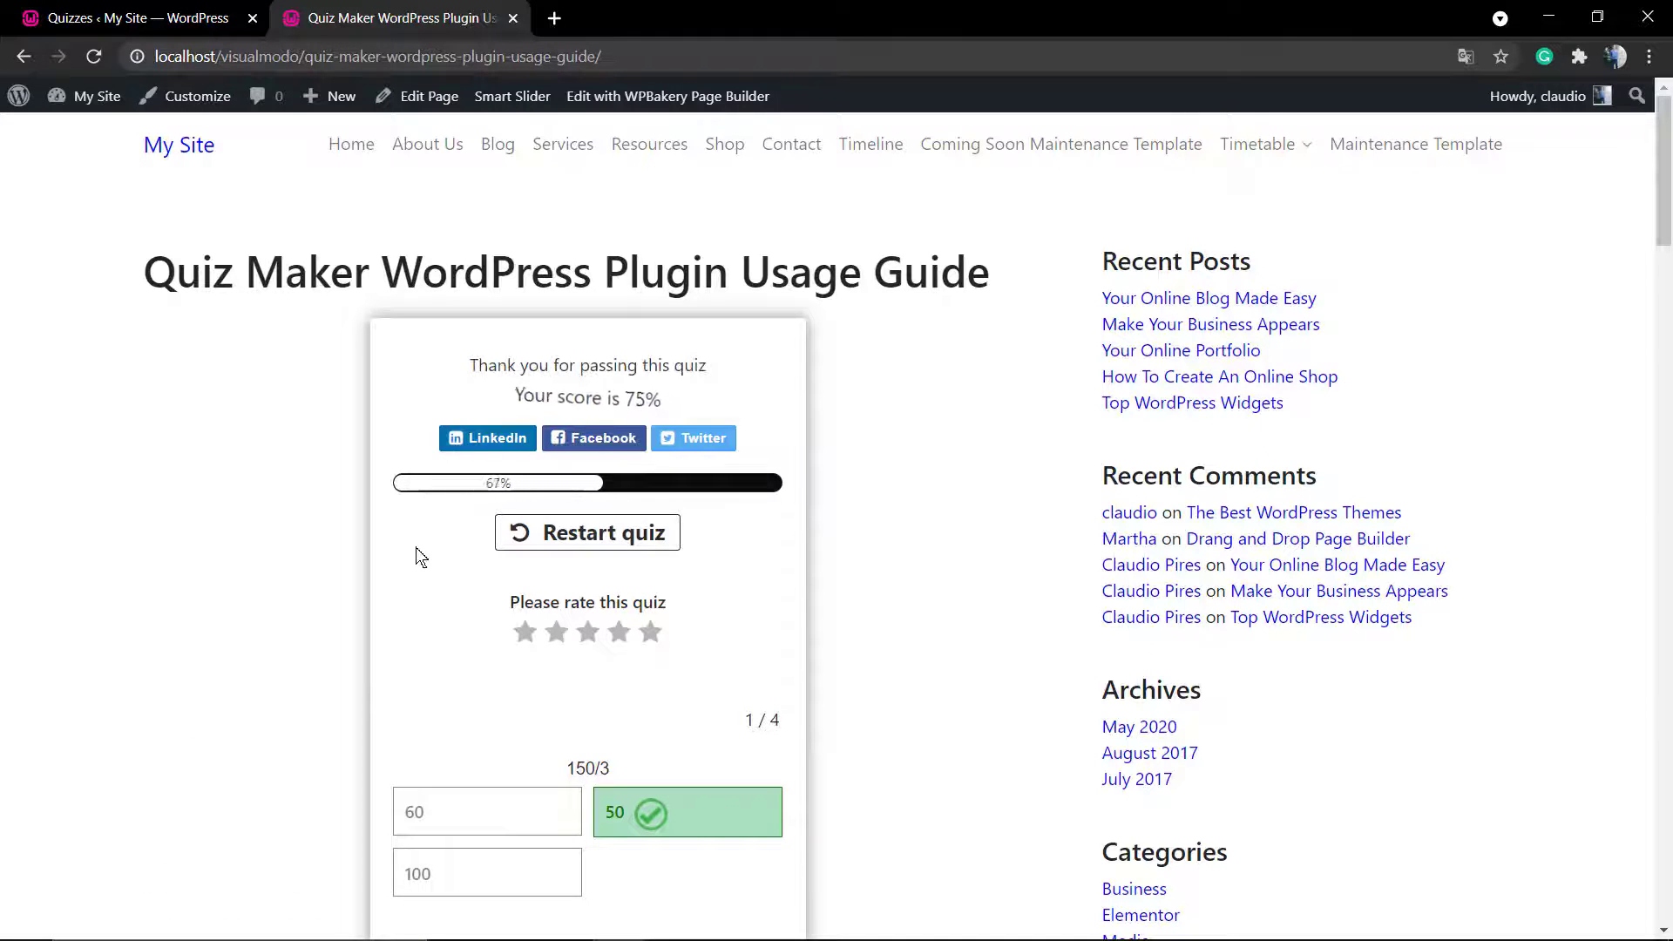
Step: Scroll through the 75% result review of the answered questions
scroll(431, 554, down, 3)
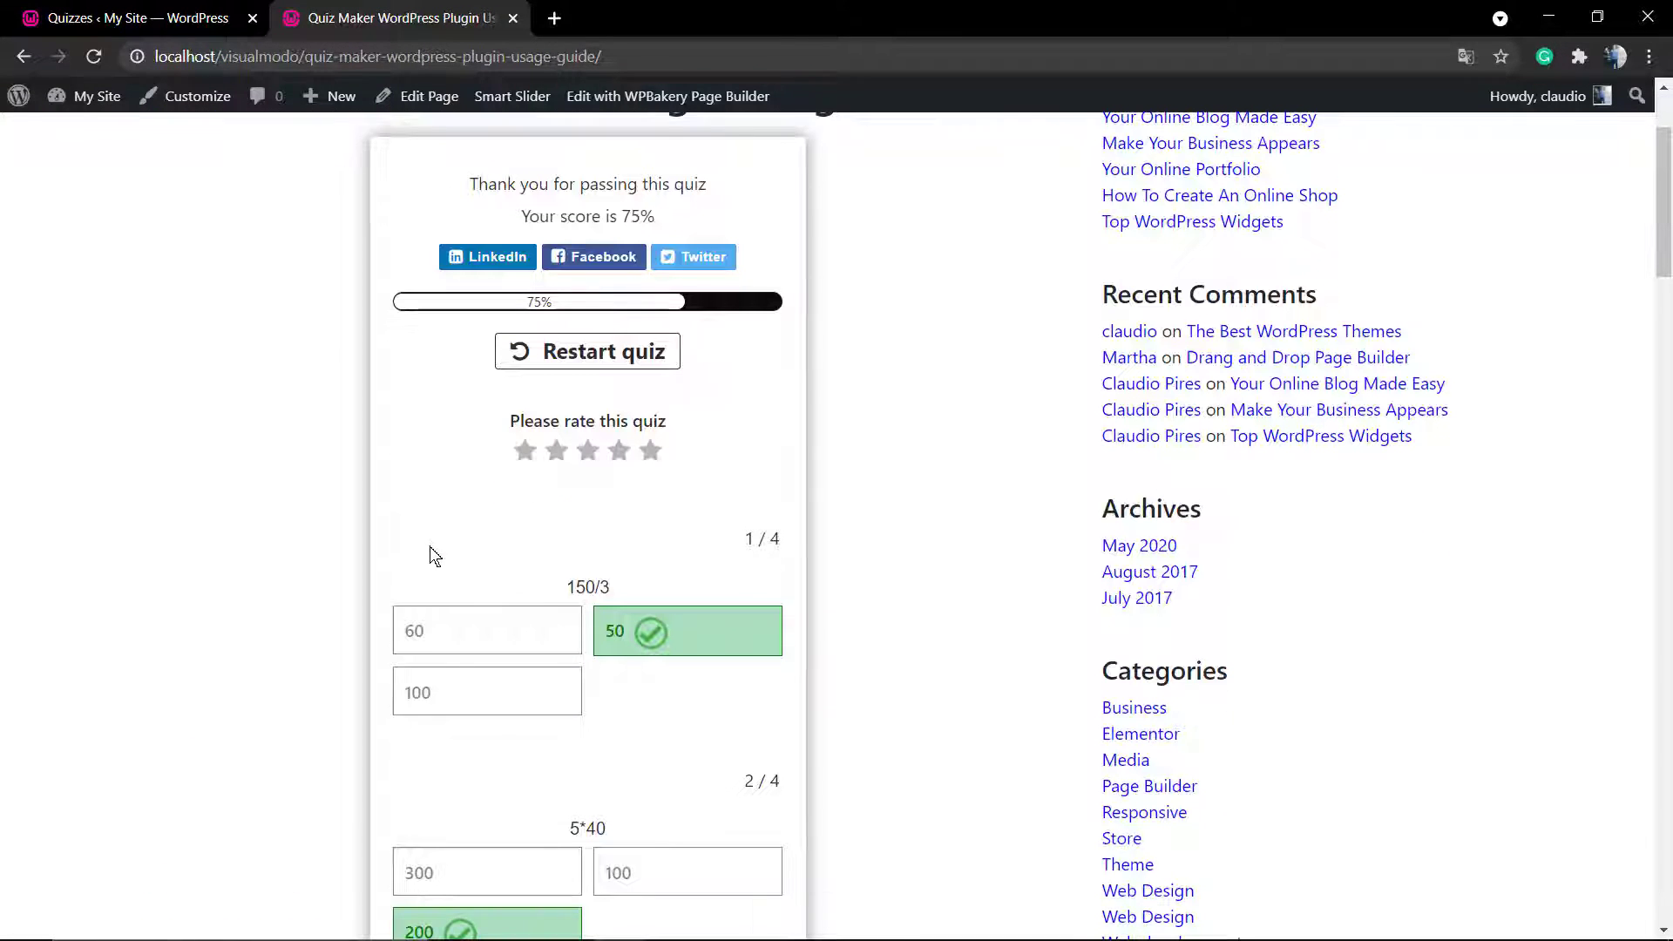
scroll(649, 461, down, 4)
scroll(635, 485, down, 6)
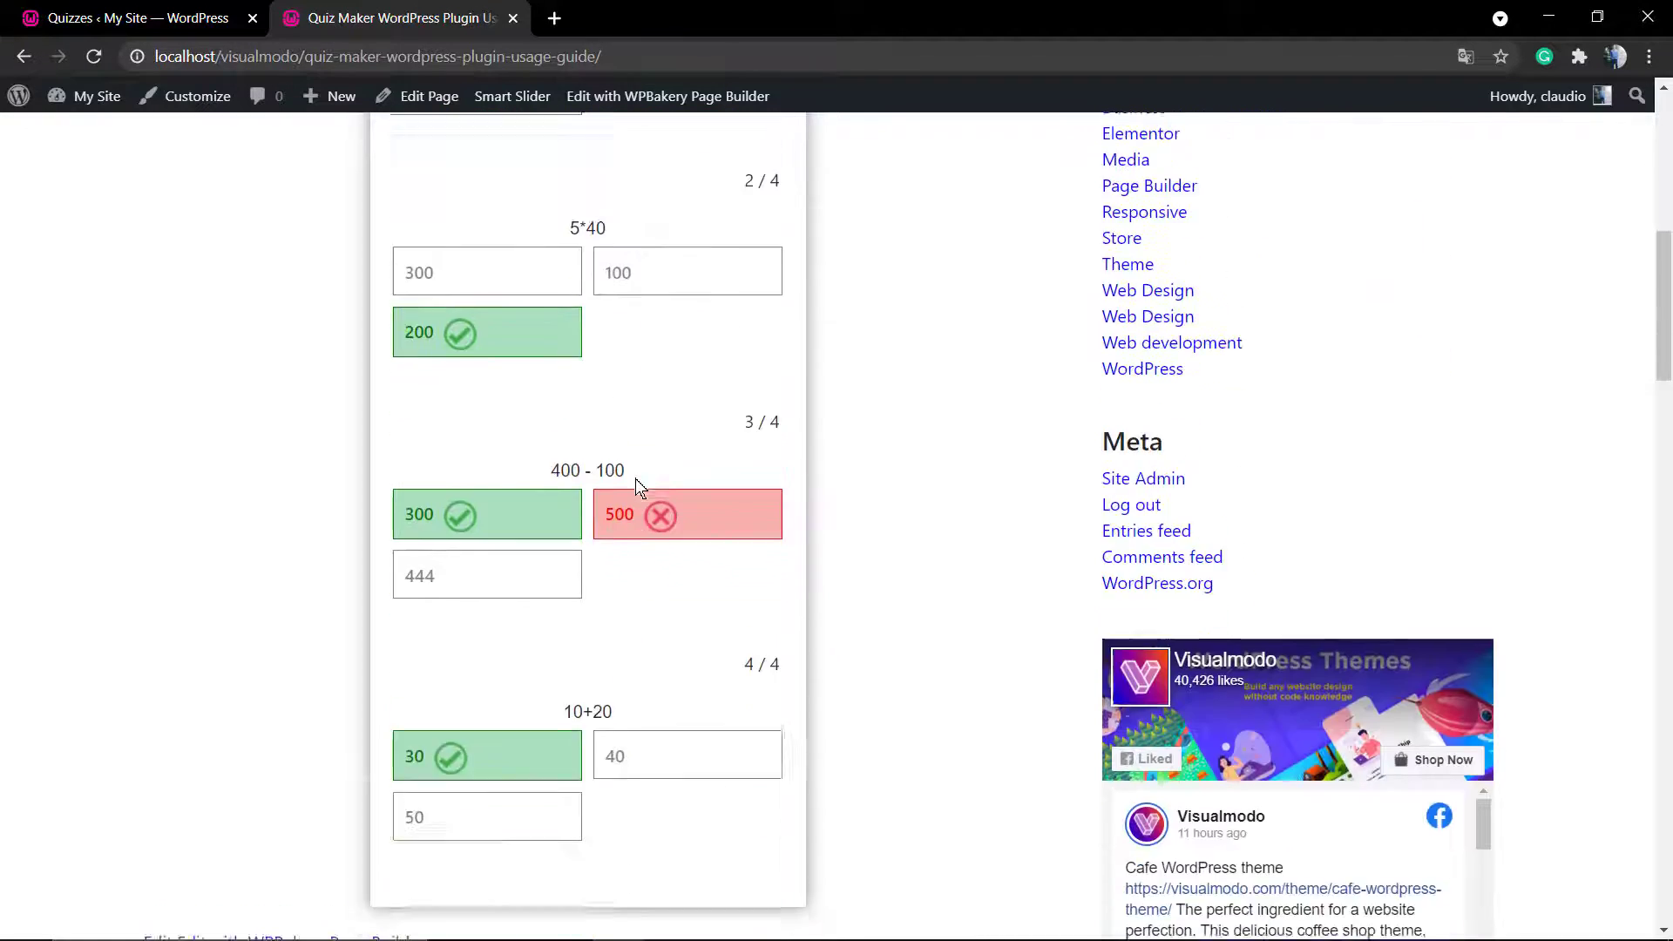
scroll(635, 490, up, 8)
scroll(635, 492, up, 4)
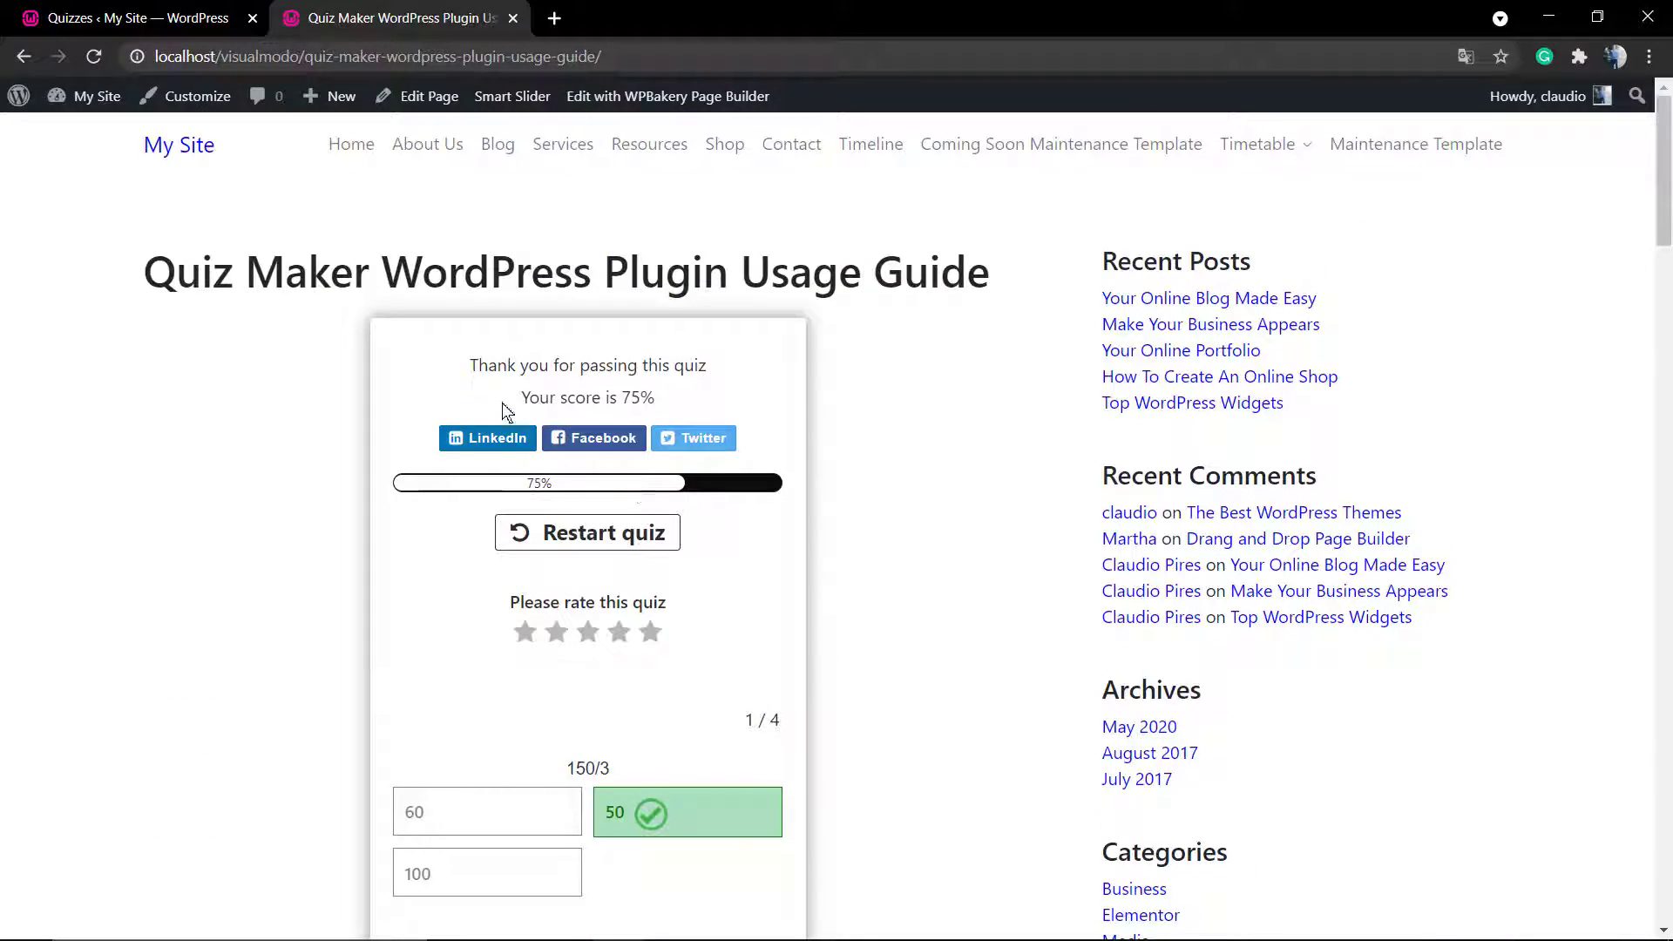
Step: Open the Mathematic Quiz from the quiz admin page and show its Limitation Users settings
click(139, 17)
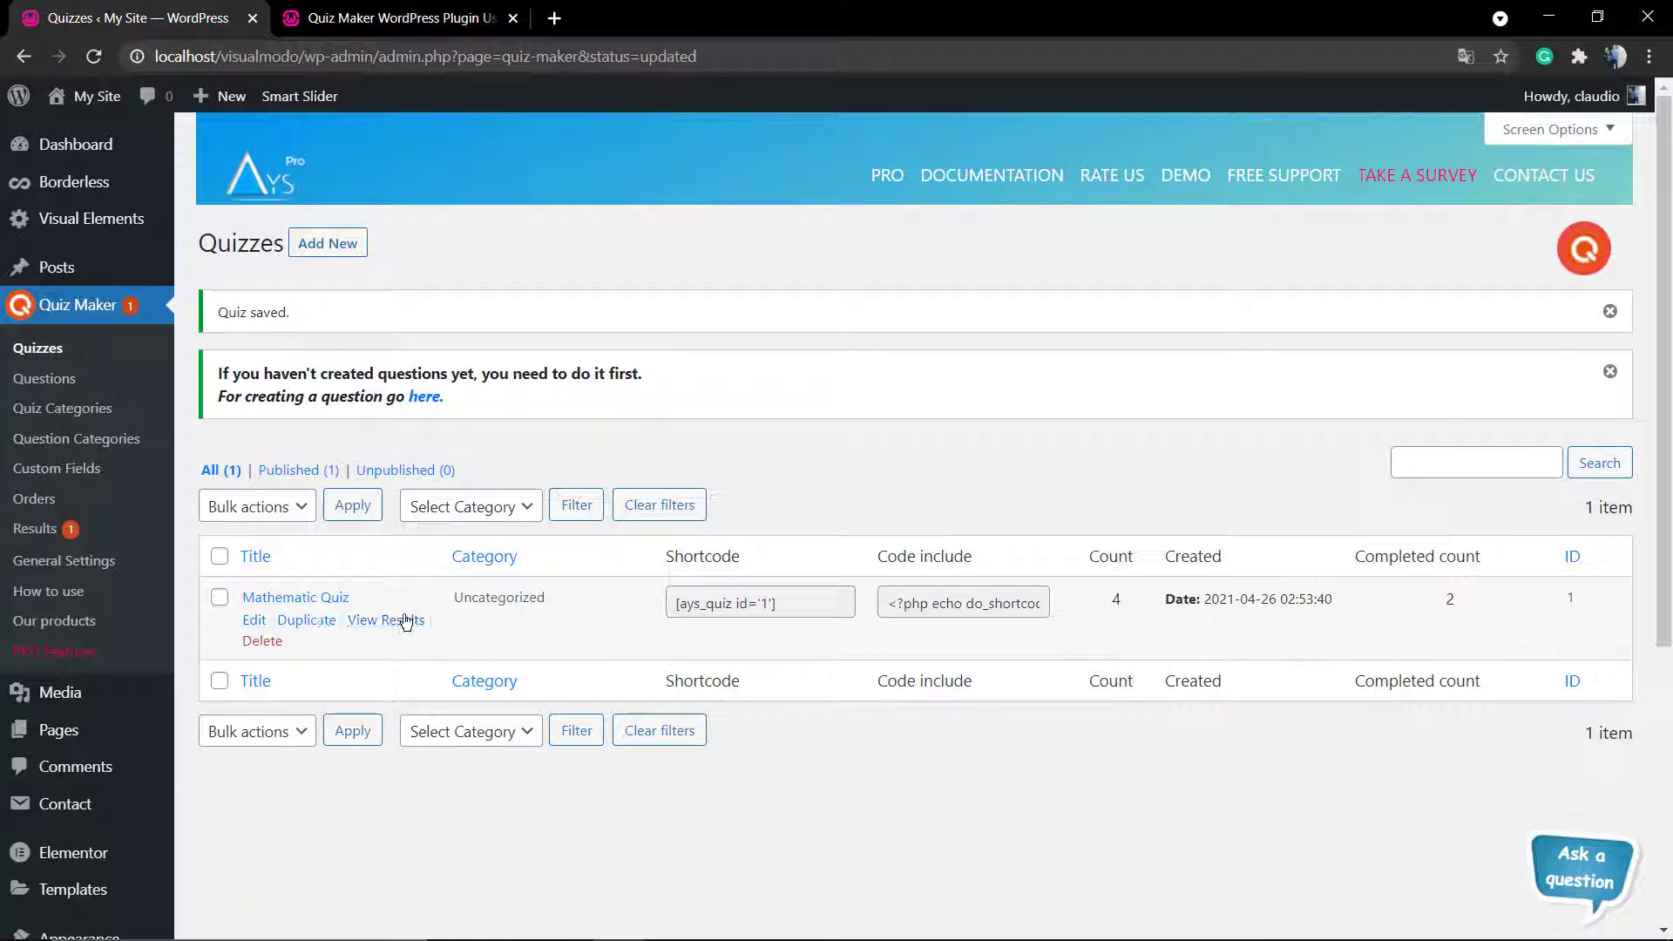
click(296, 598)
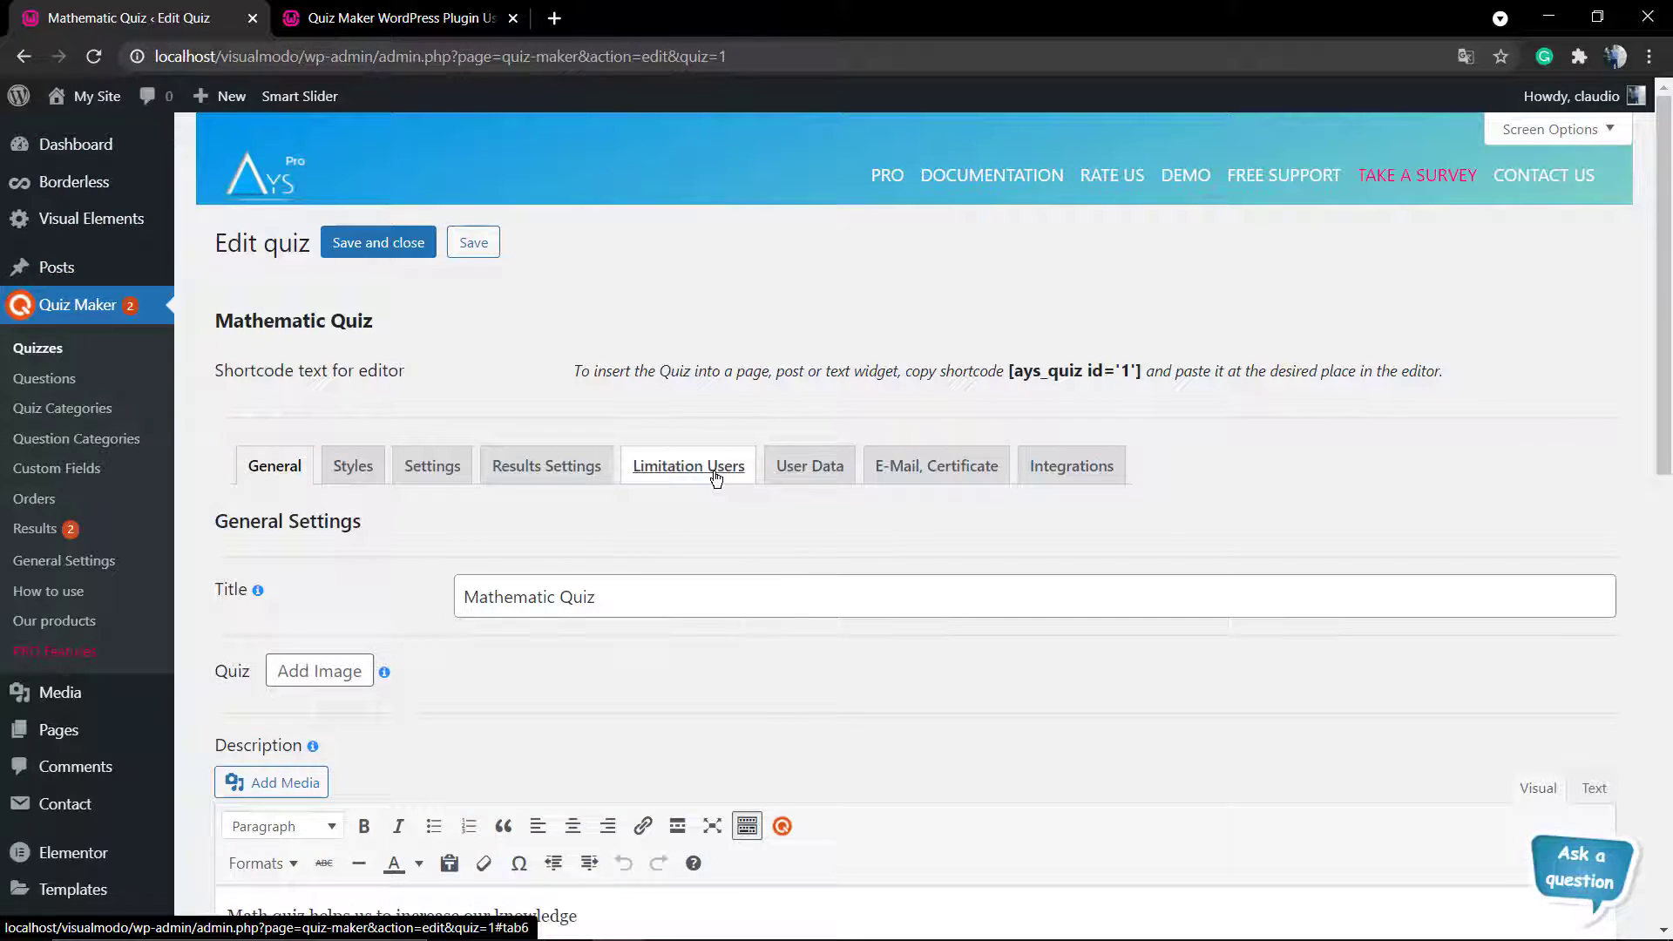
click(666, 469)
scroll(640, 474, down, 2)
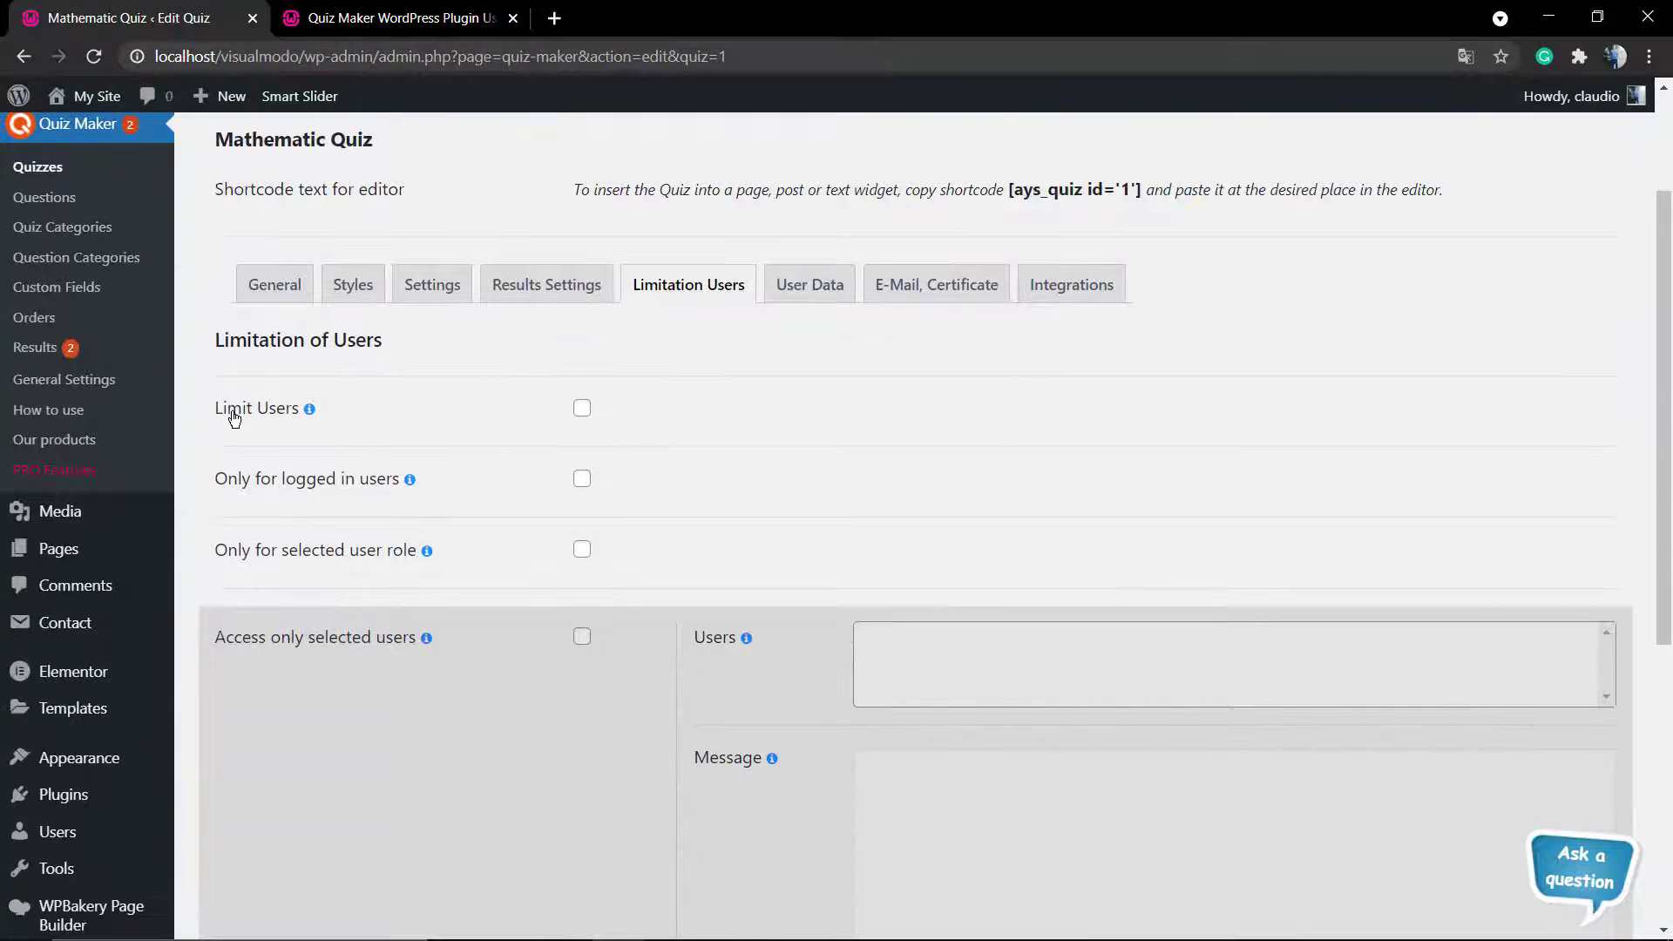
Step: Turn Limit Users and the logged-in users restriction on, then back off
click(582, 410)
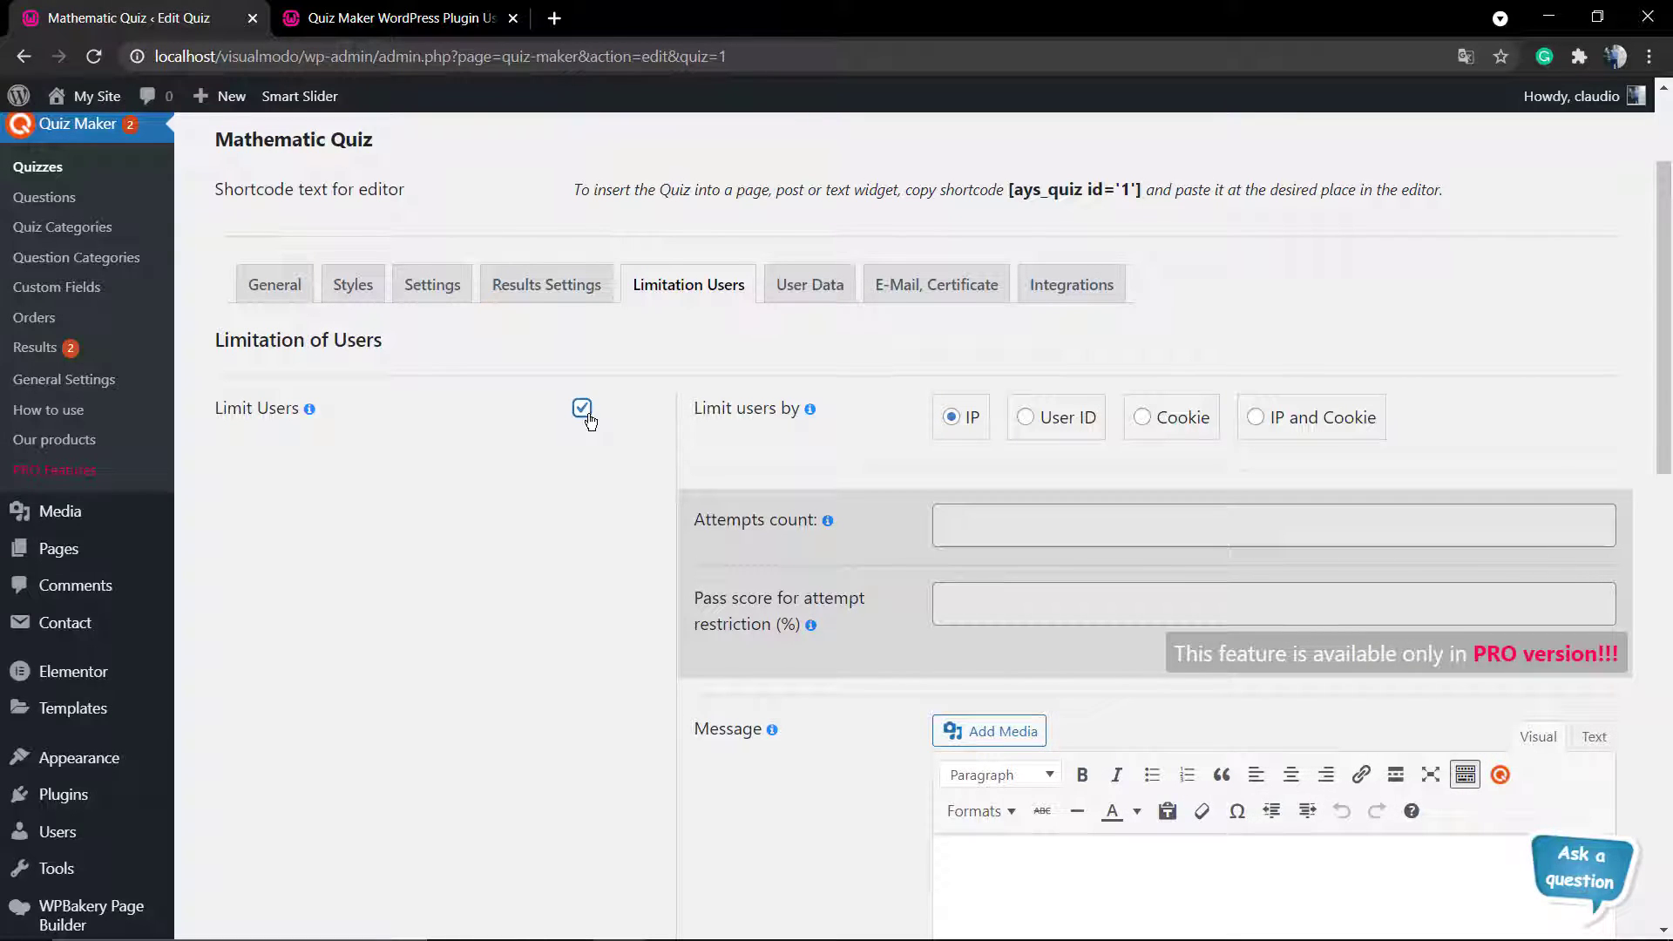
click(582, 409)
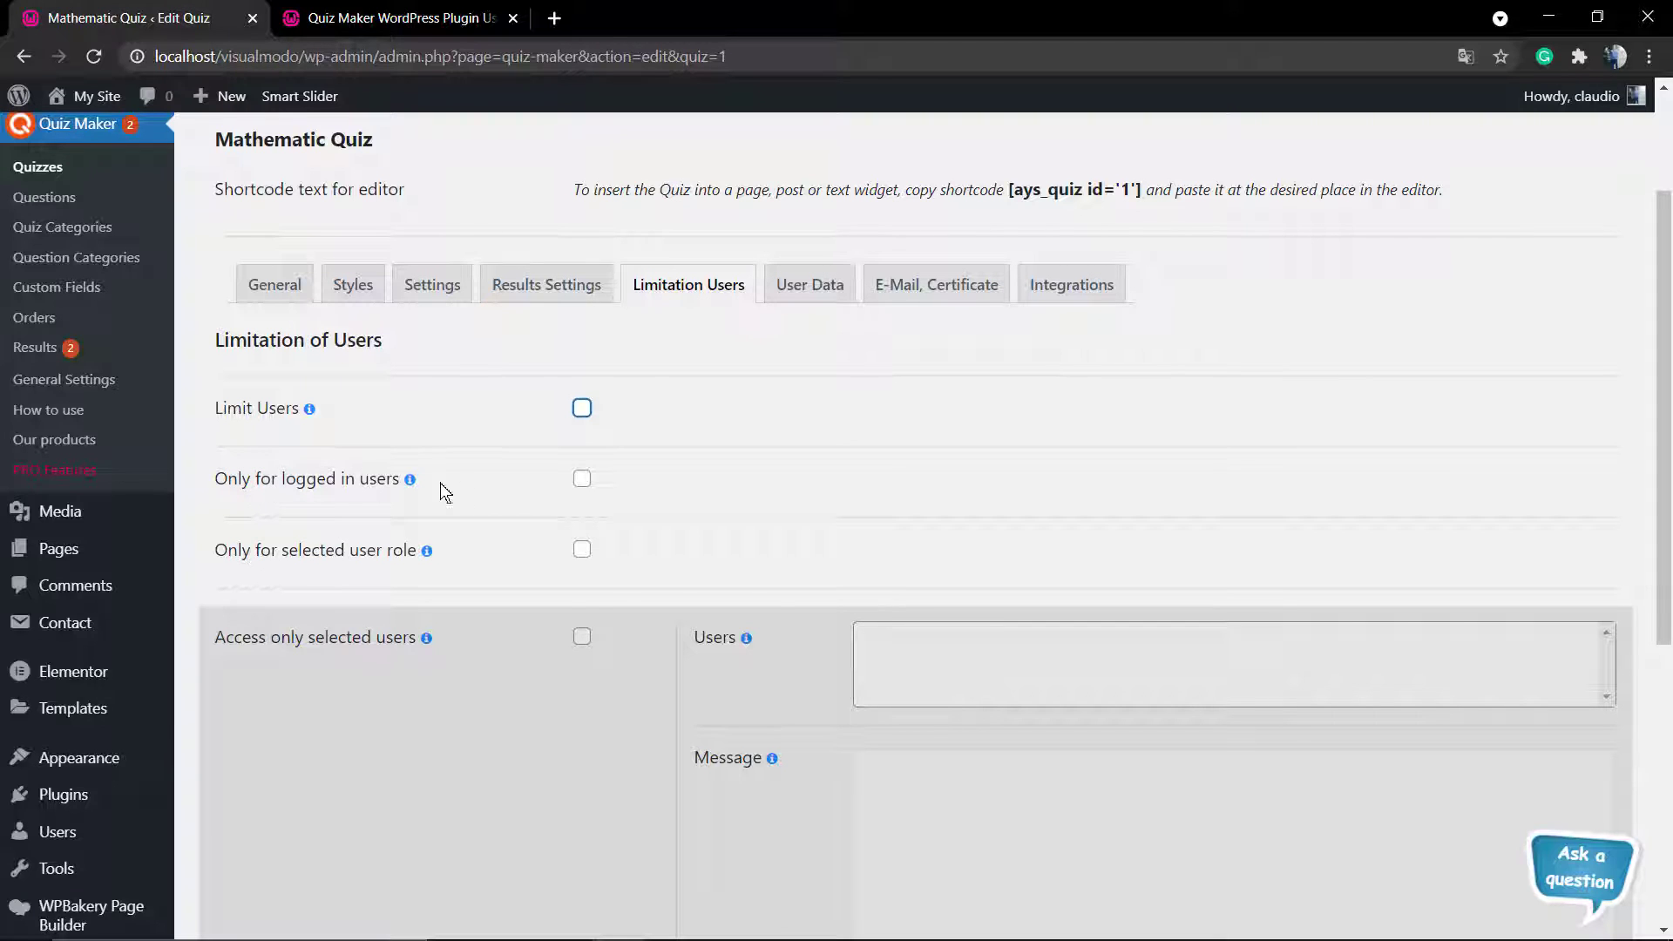
click(581, 480)
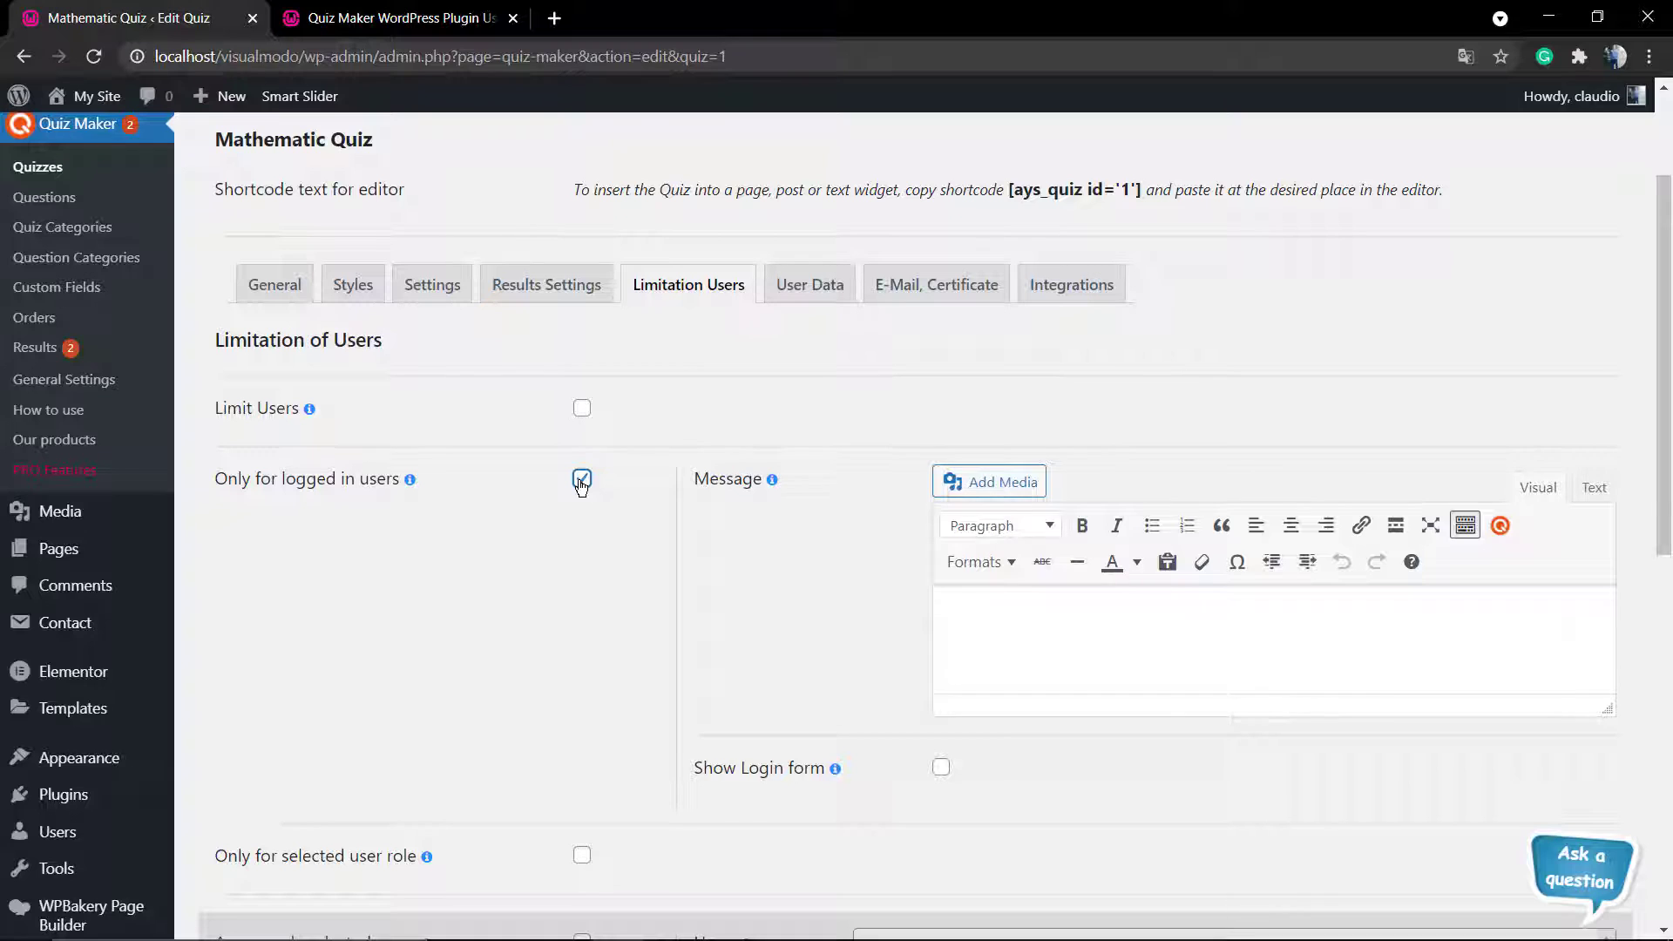
click(581, 481)
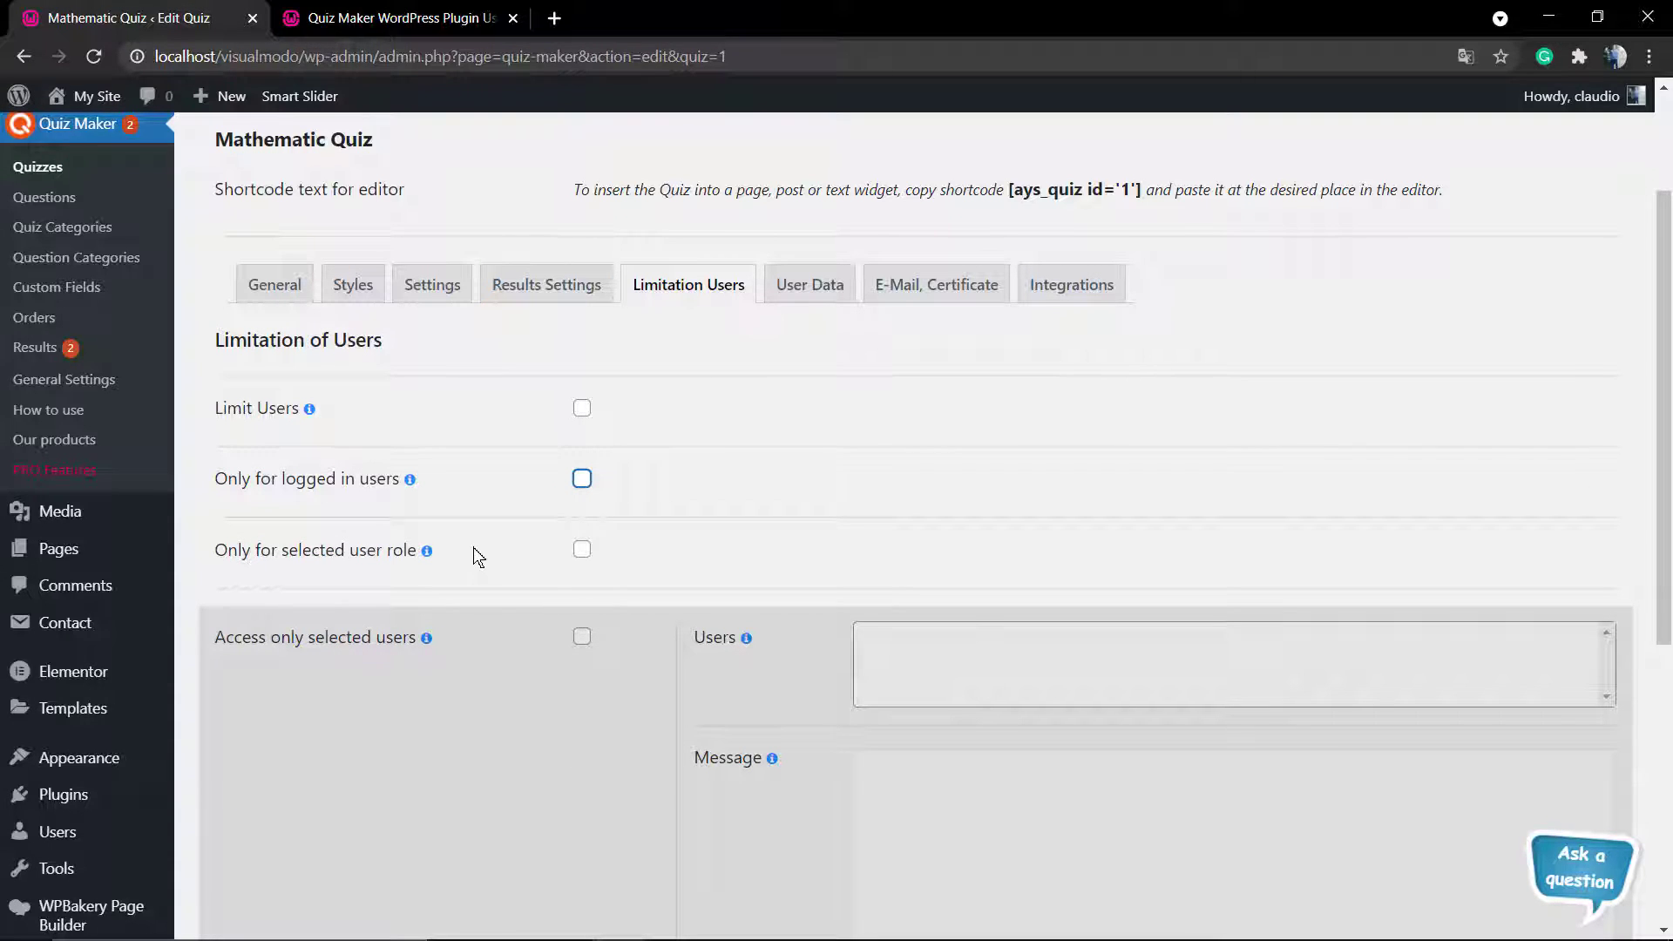
Step: Try restricting the quiz to a selected user role, then leave role and logged-in restrictions off
click(582, 550)
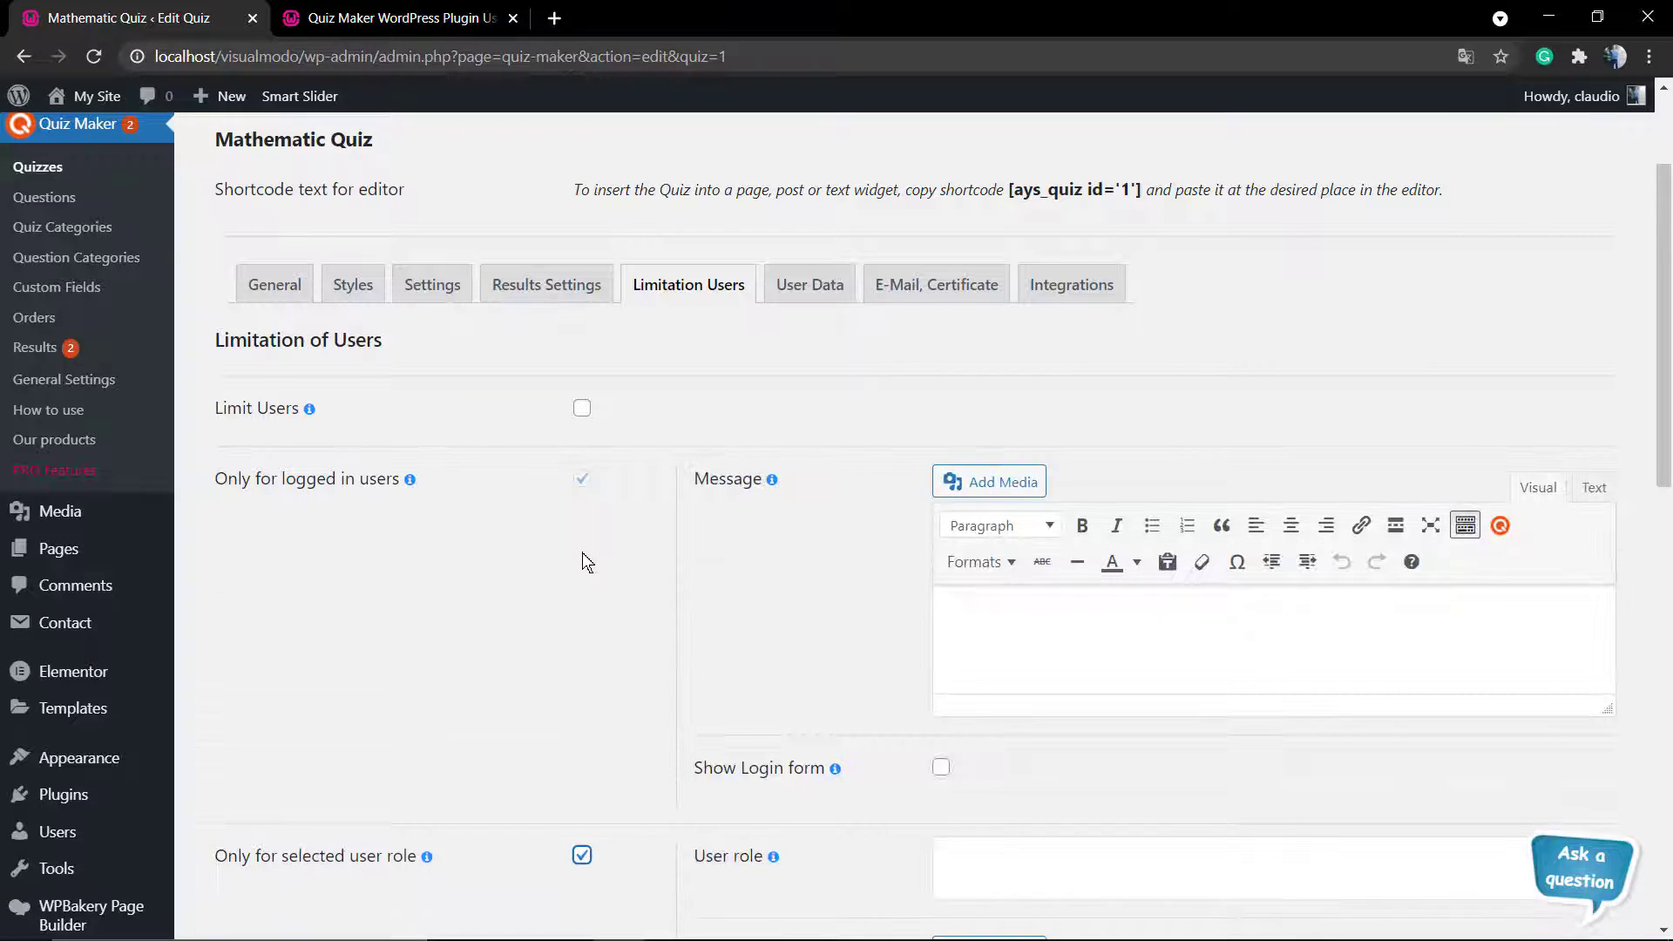
scroll(582, 553, down, 4)
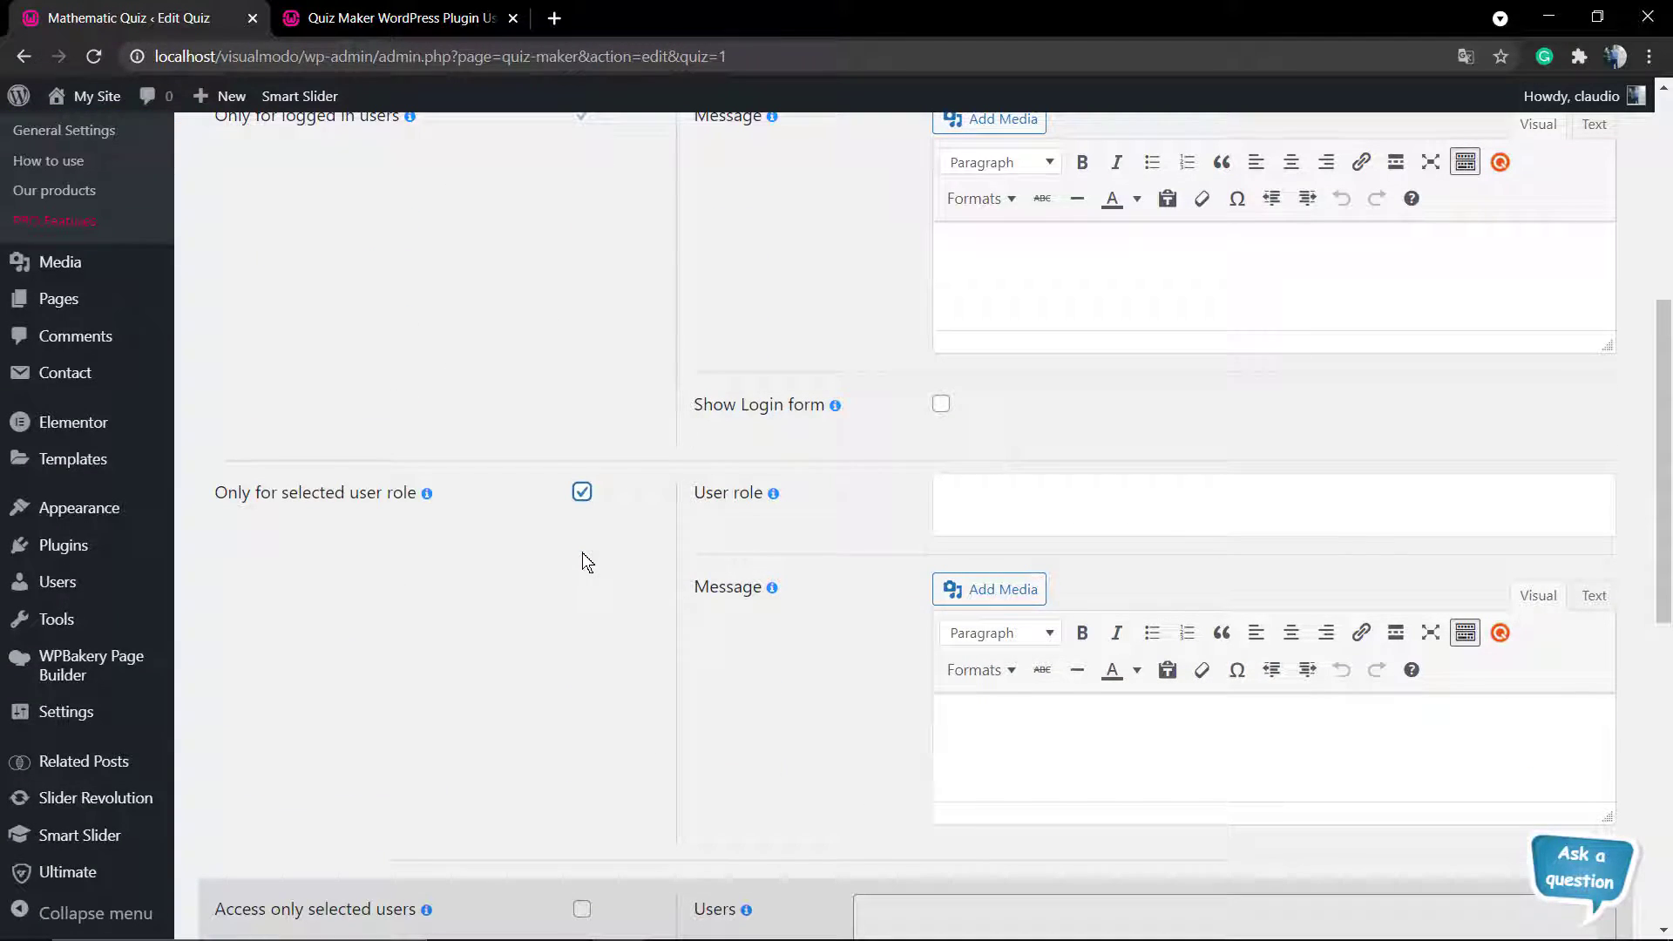
click(1101, 511)
text(a)
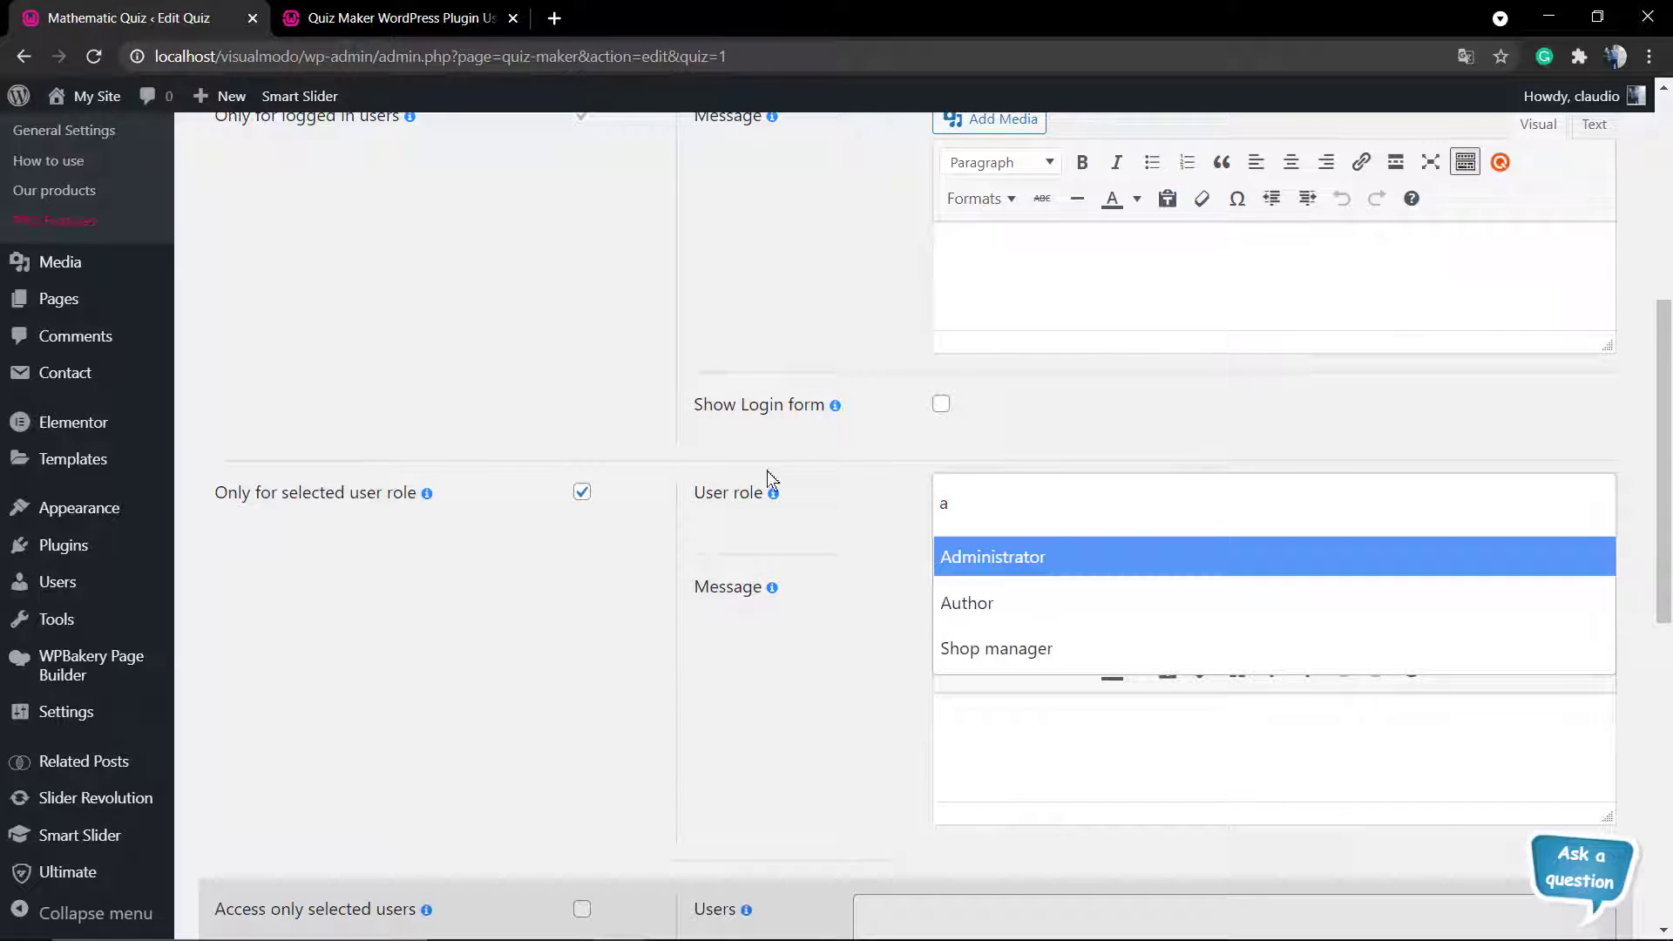
click(582, 492)
scroll(578, 496, up, 4)
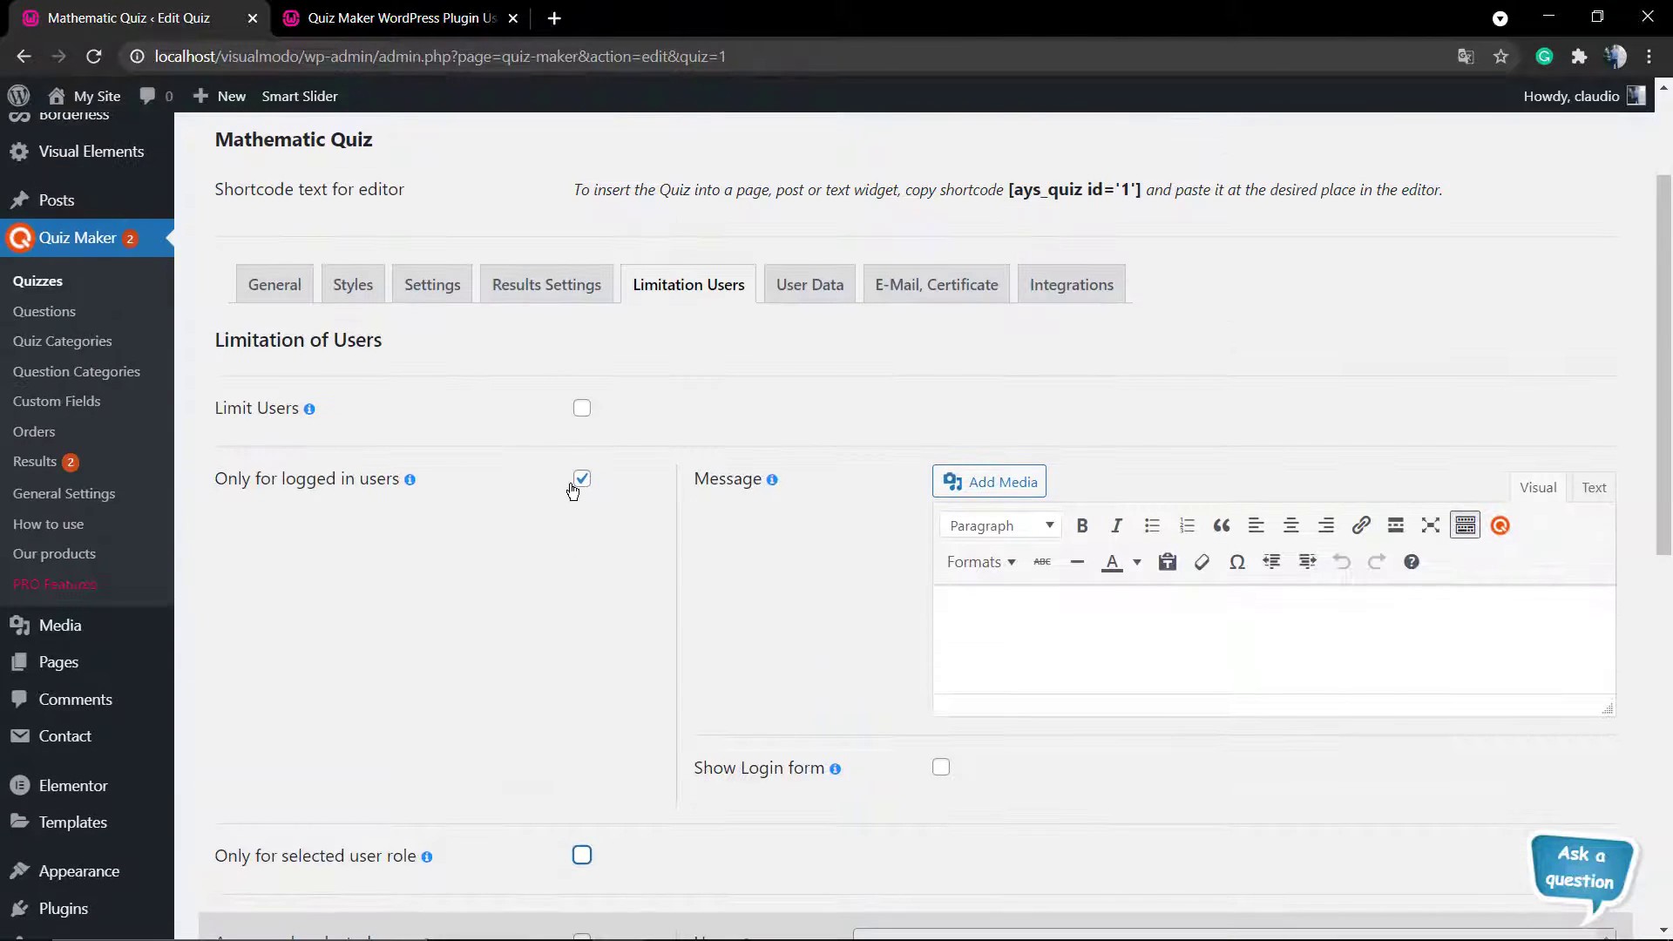
click(578, 481)
scroll(578, 483, down, 5)
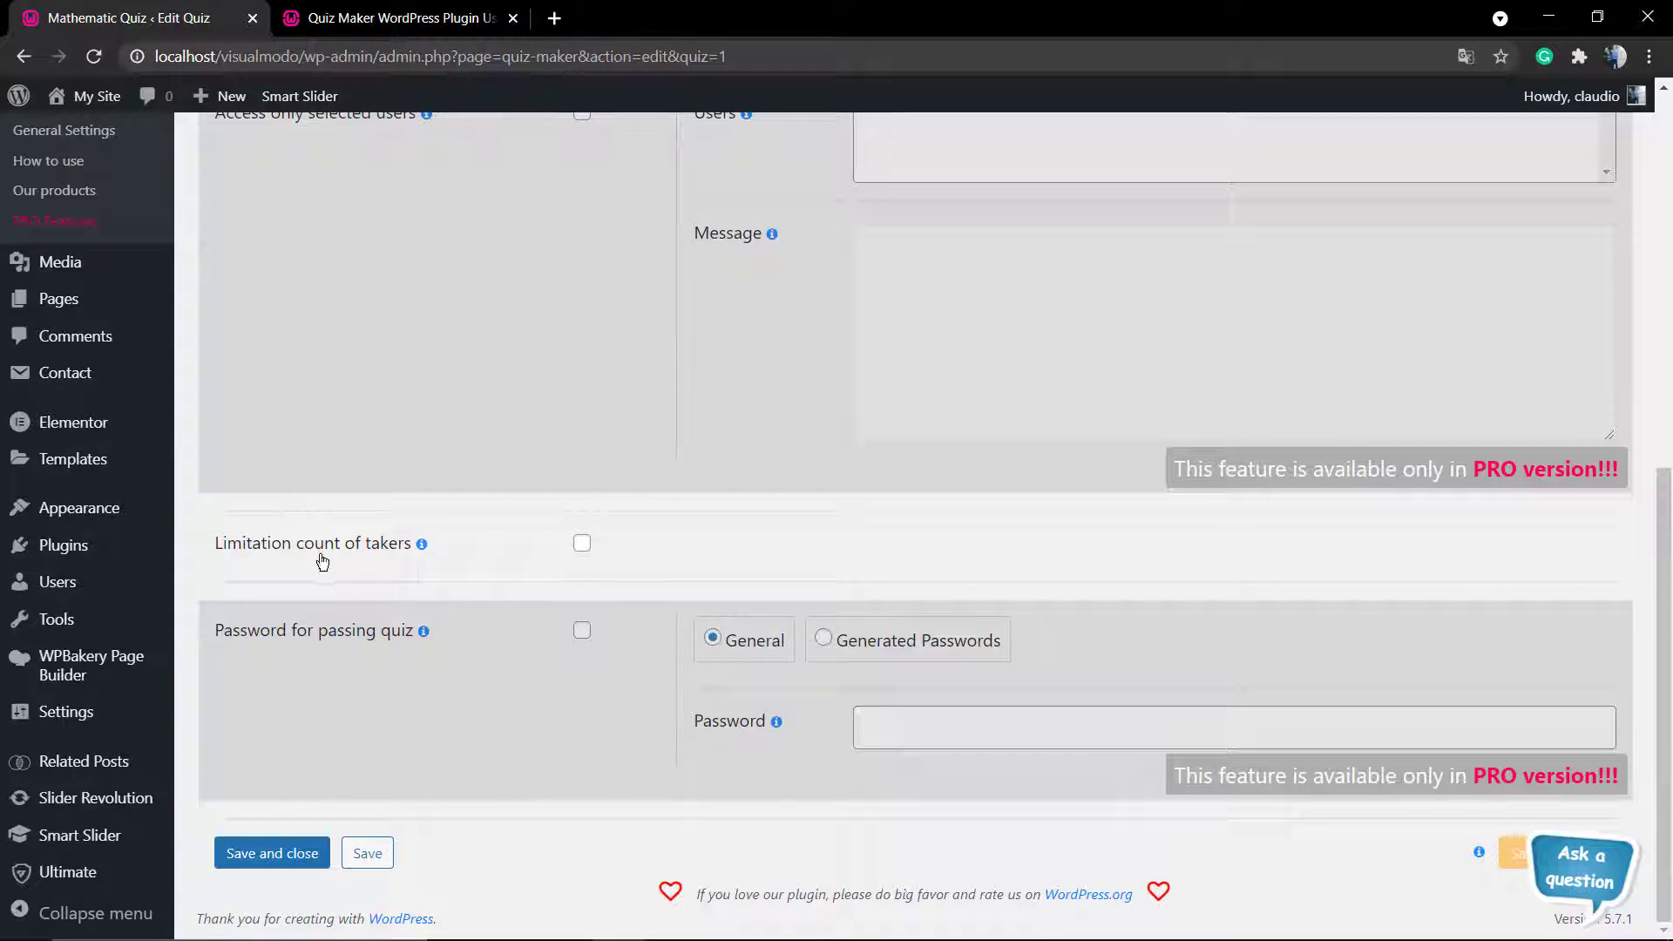
scroll(557, 549, up, 8)
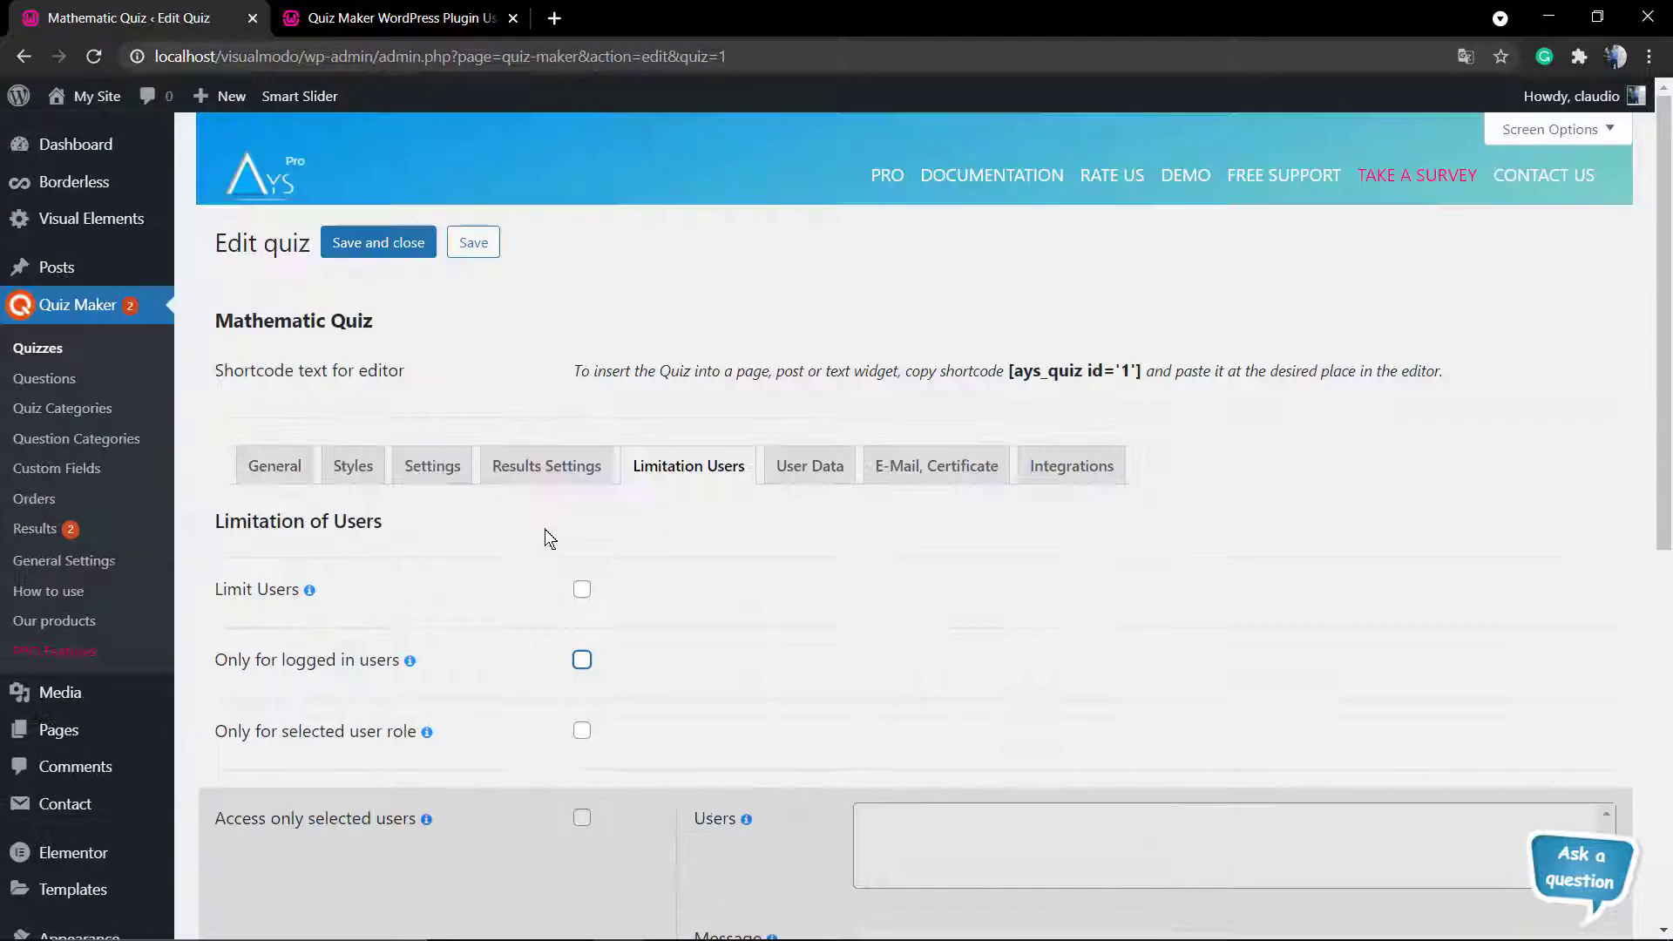
Step: Review the User Data tab, where the Information form is left on Disable
click(787, 485)
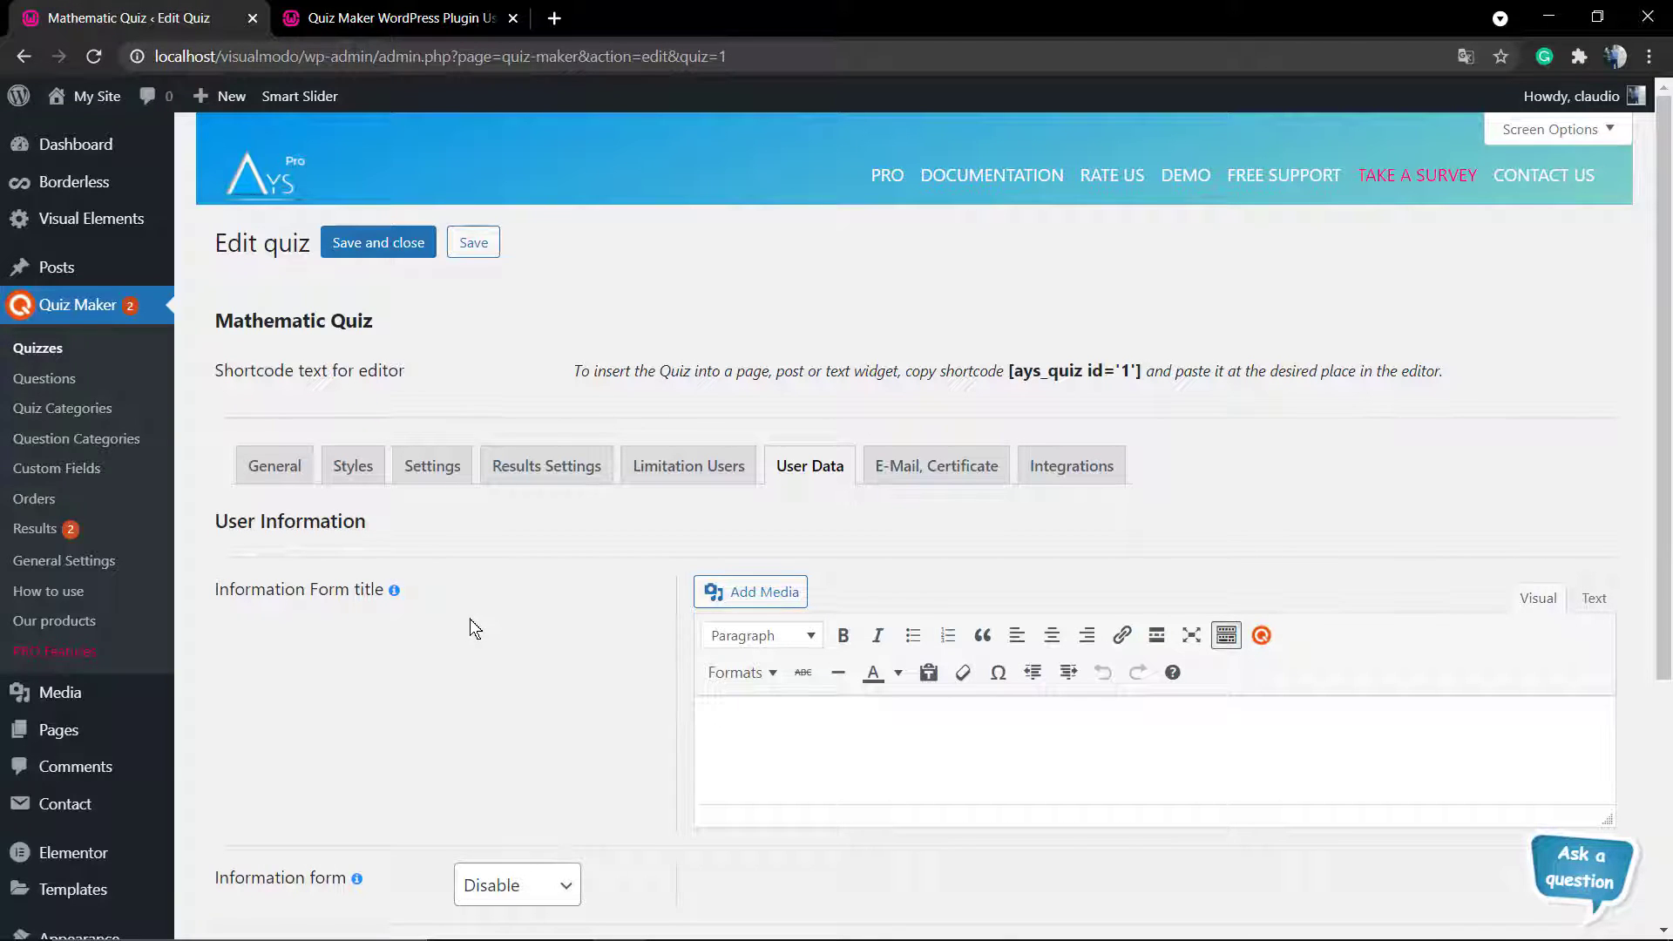
scroll(469, 620, down, 4)
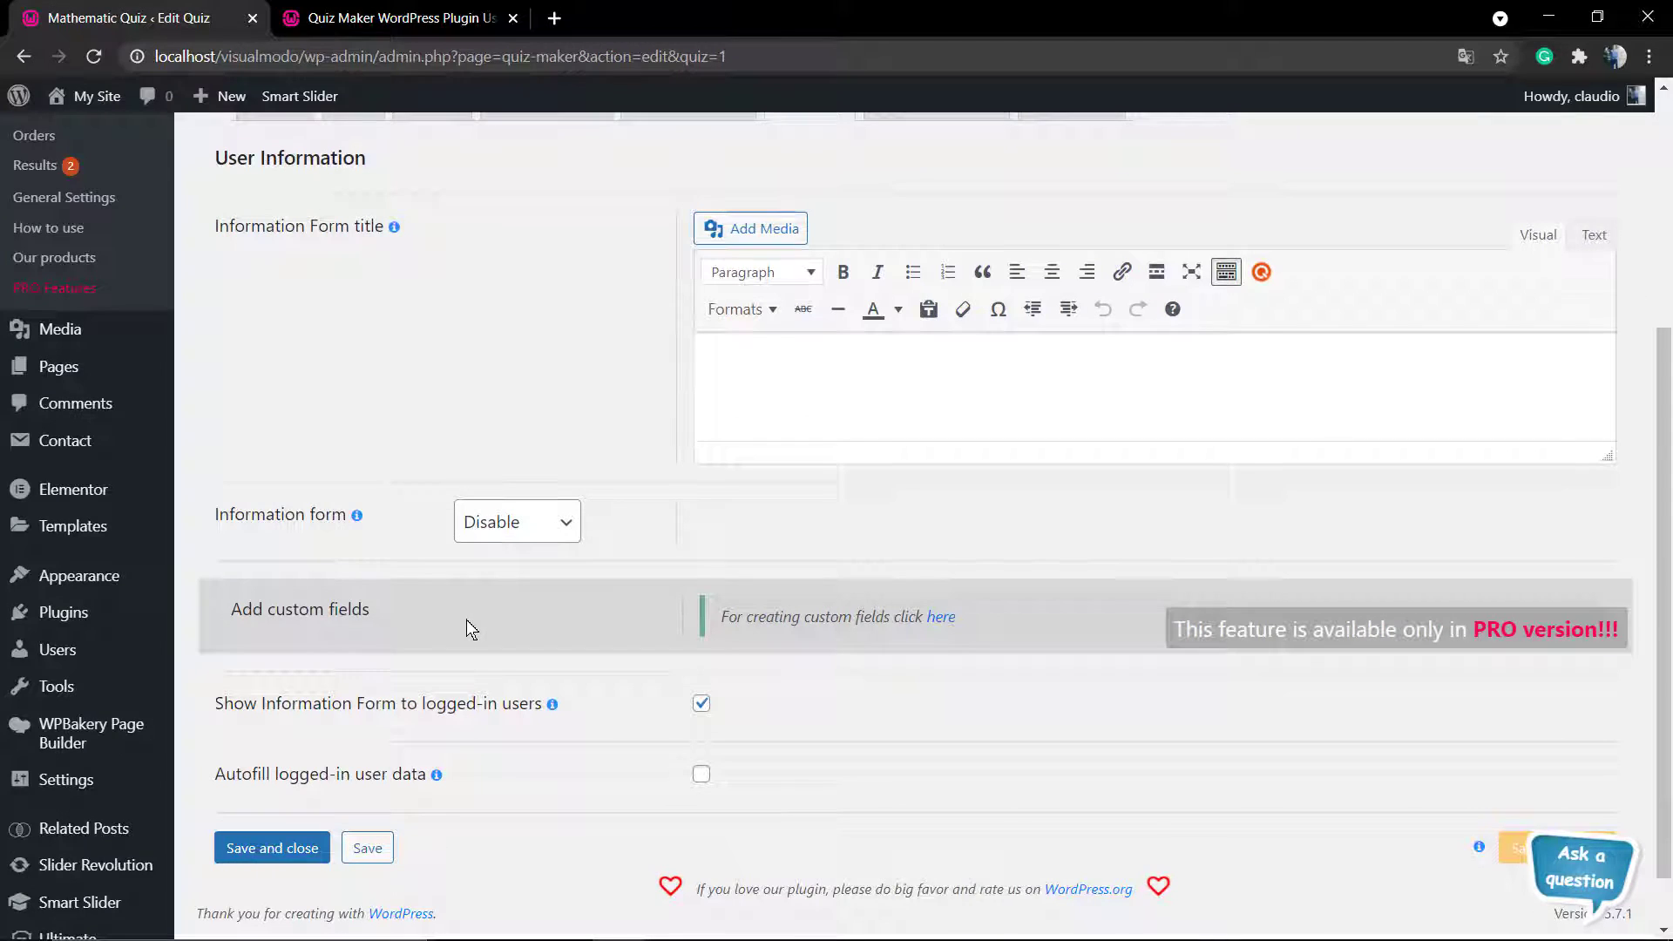
mouse_move(358, 520)
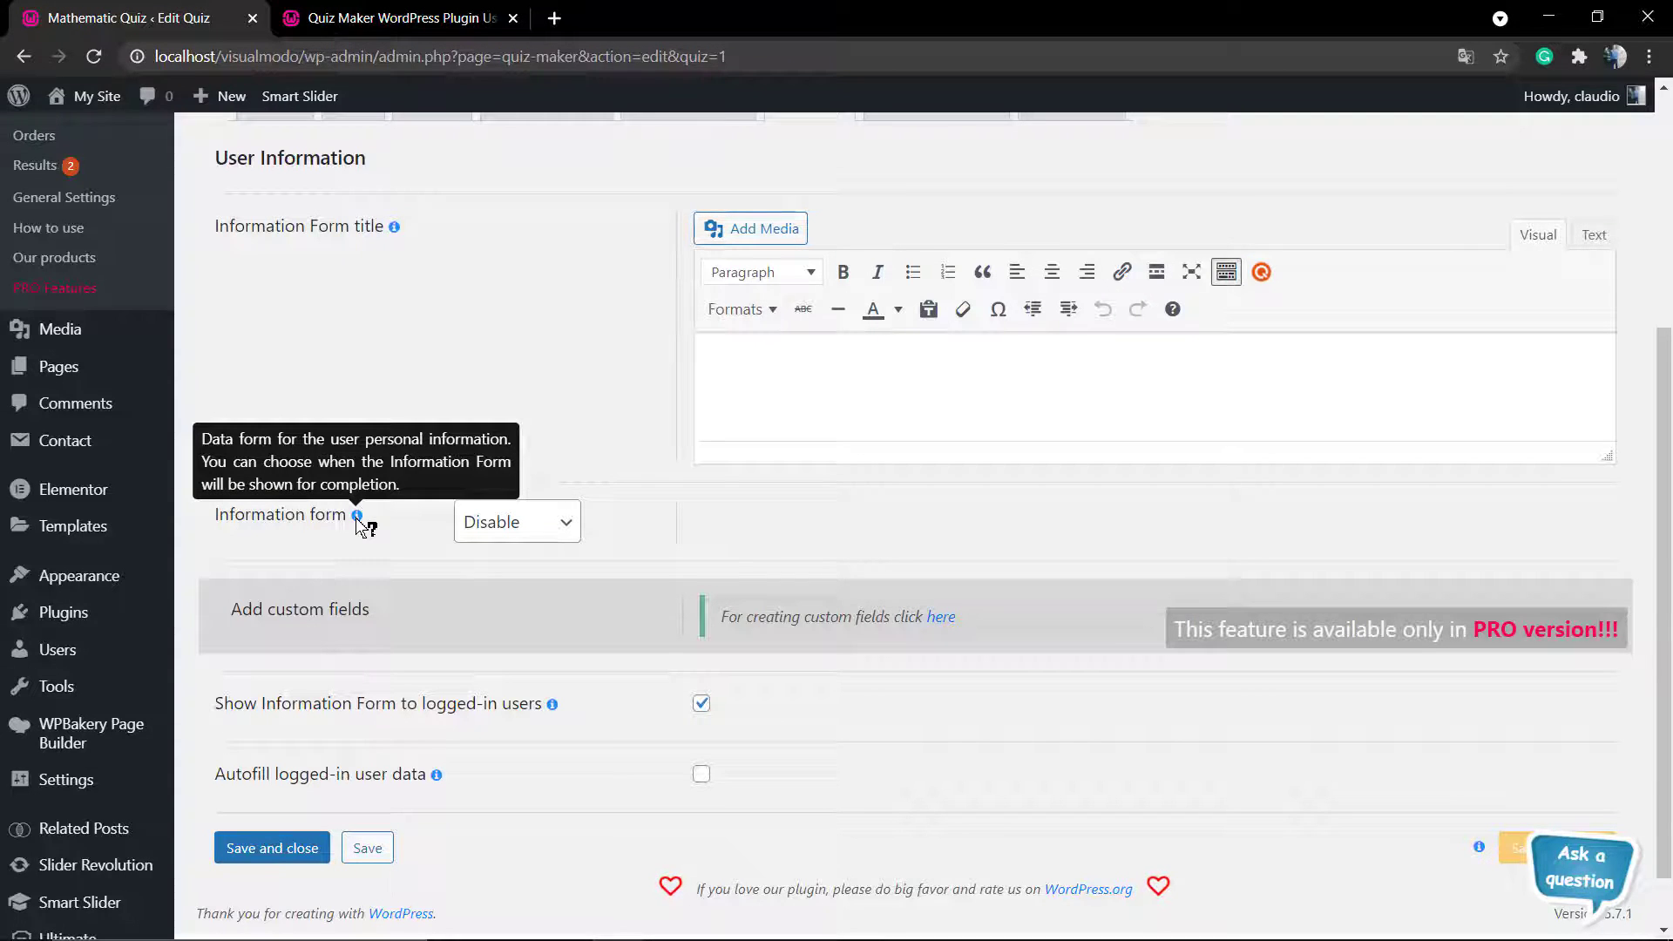
scroll(358, 523, down, 2)
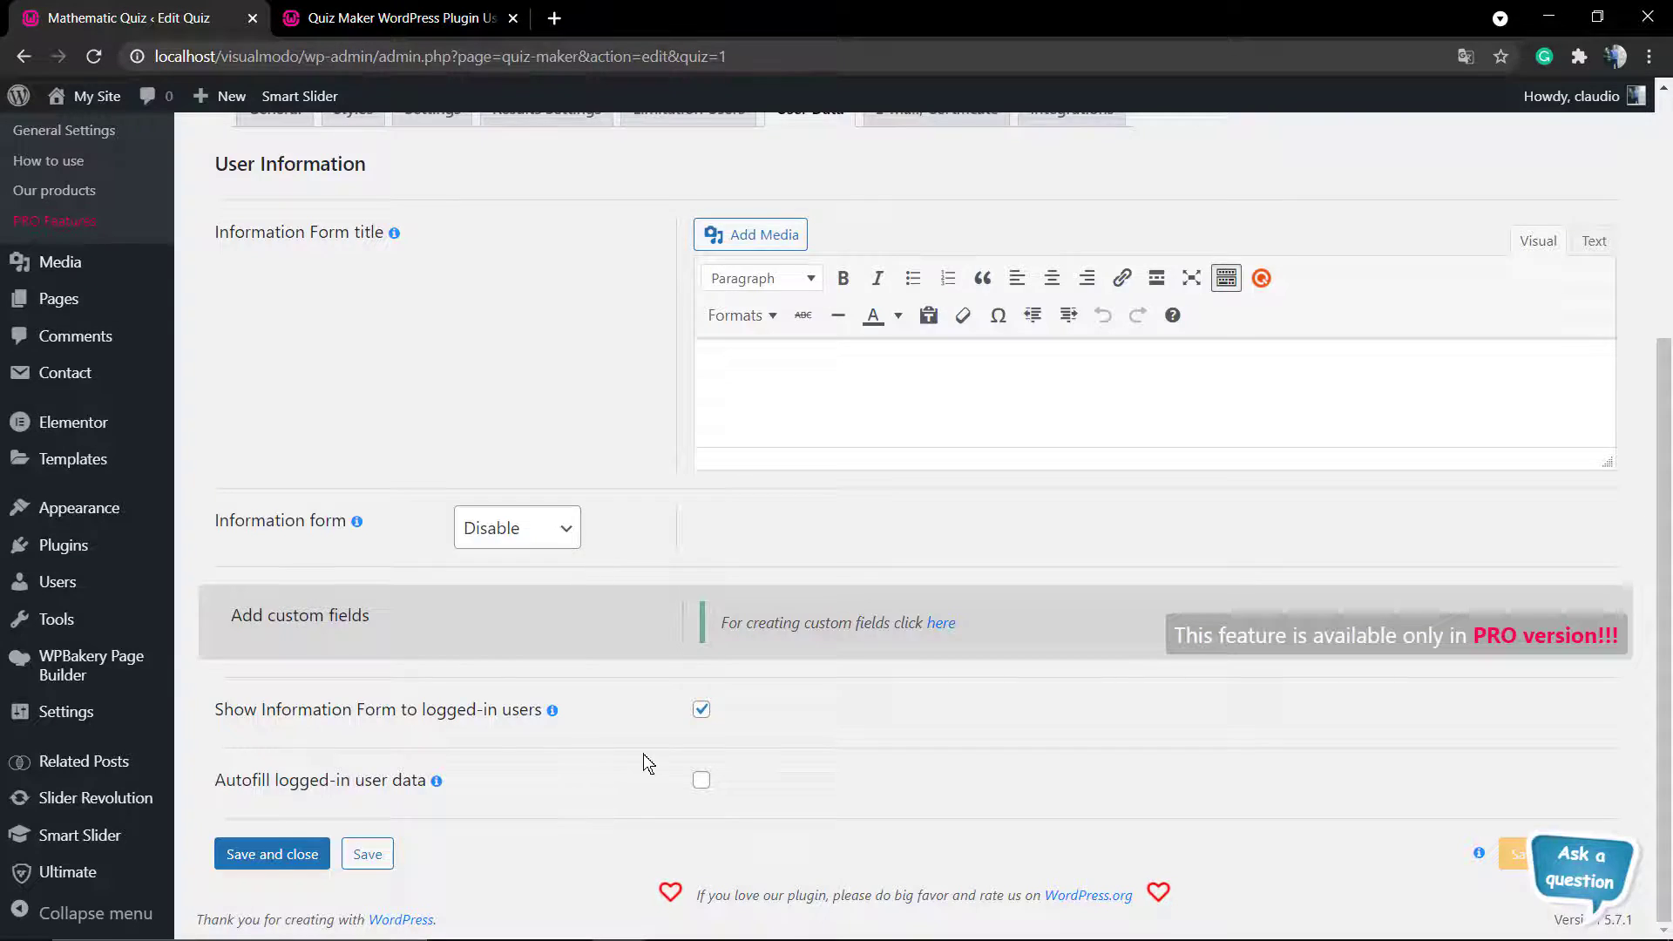
scroll(662, 732, up, 5)
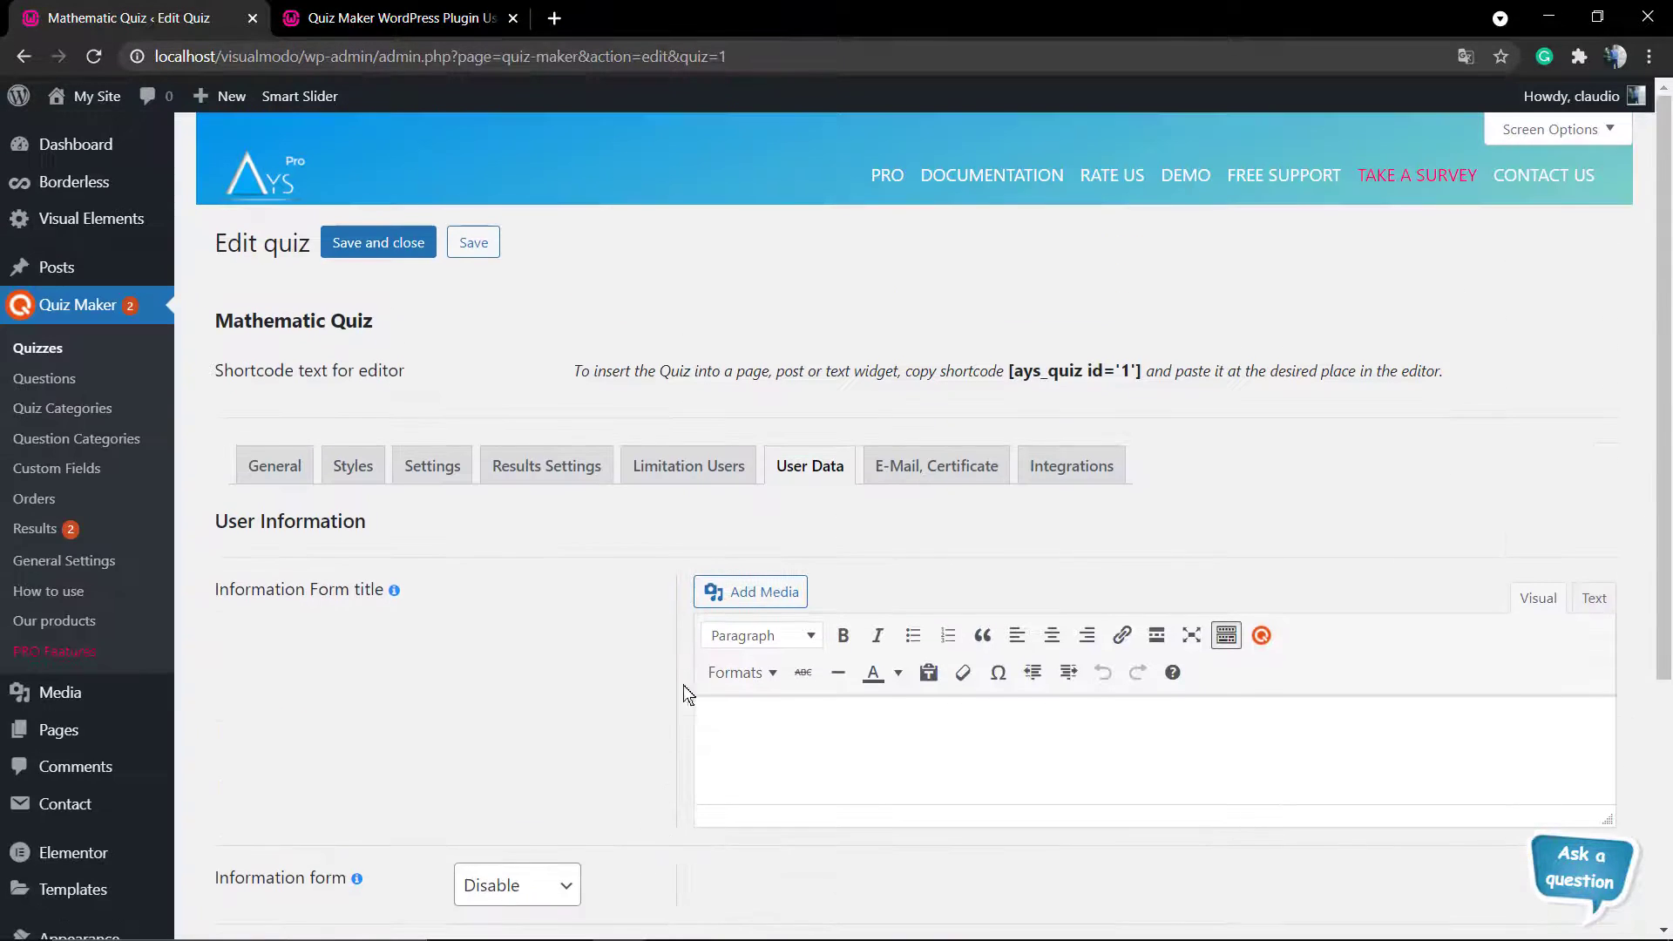
Step: Look through the quiz's E-Mail, Certificate settings
click(926, 471)
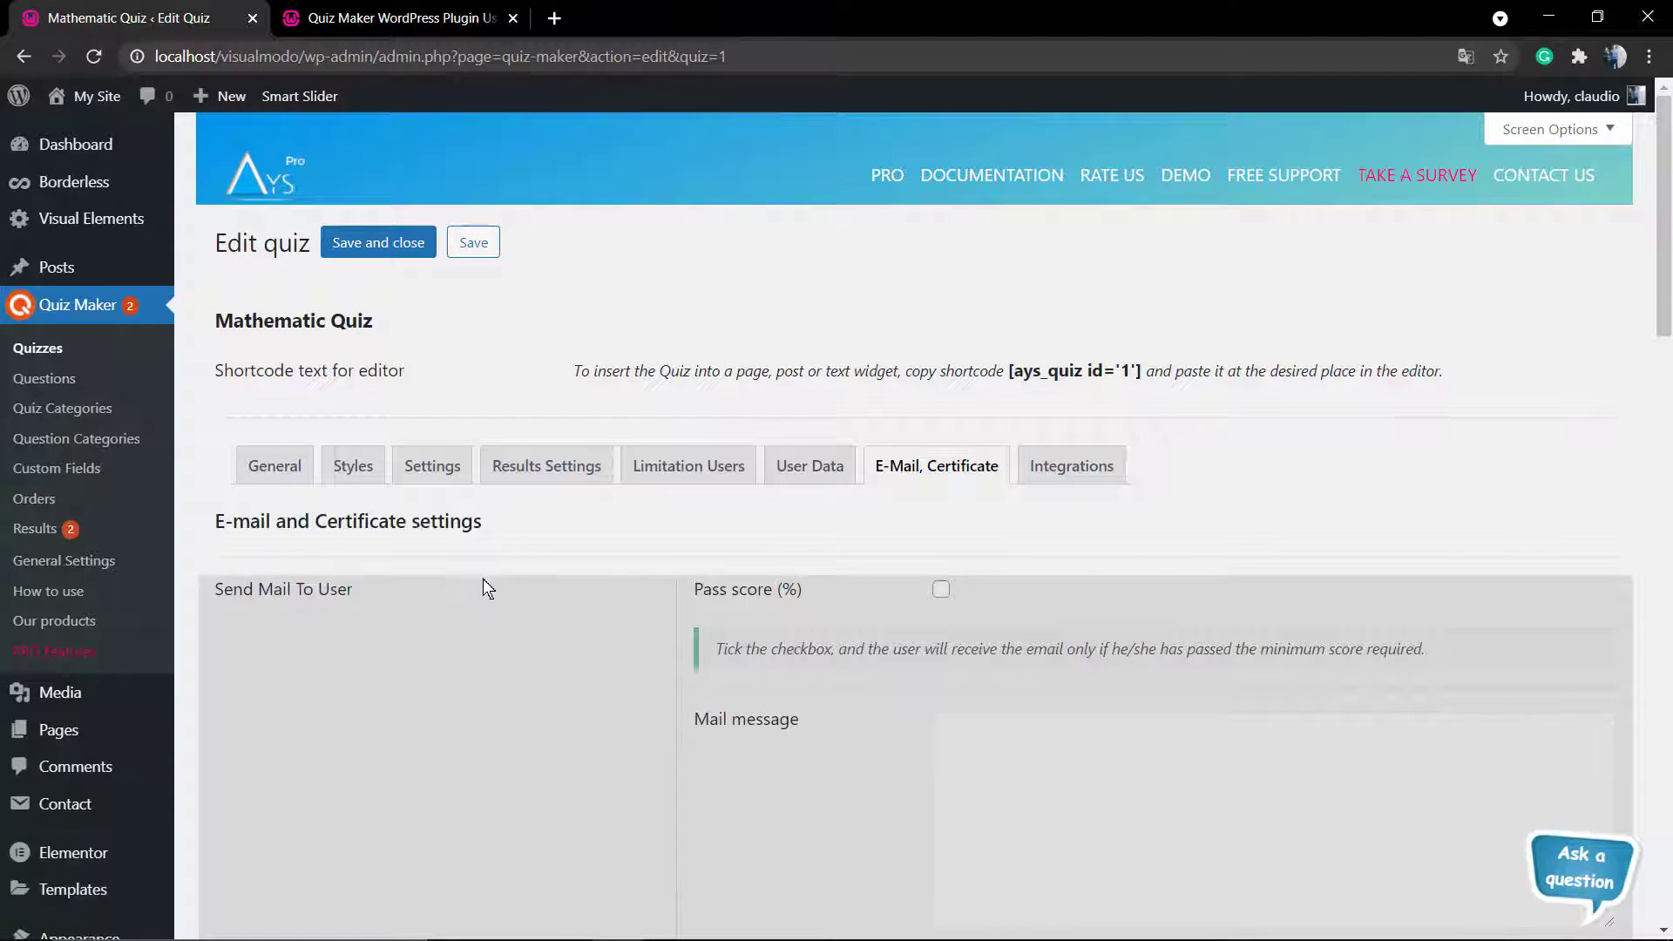
scroll(479, 584, down, 4)
scroll(478, 589, up, 1)
scroll(473, 589, down, 5)
scroll(474, 584, down, 15)
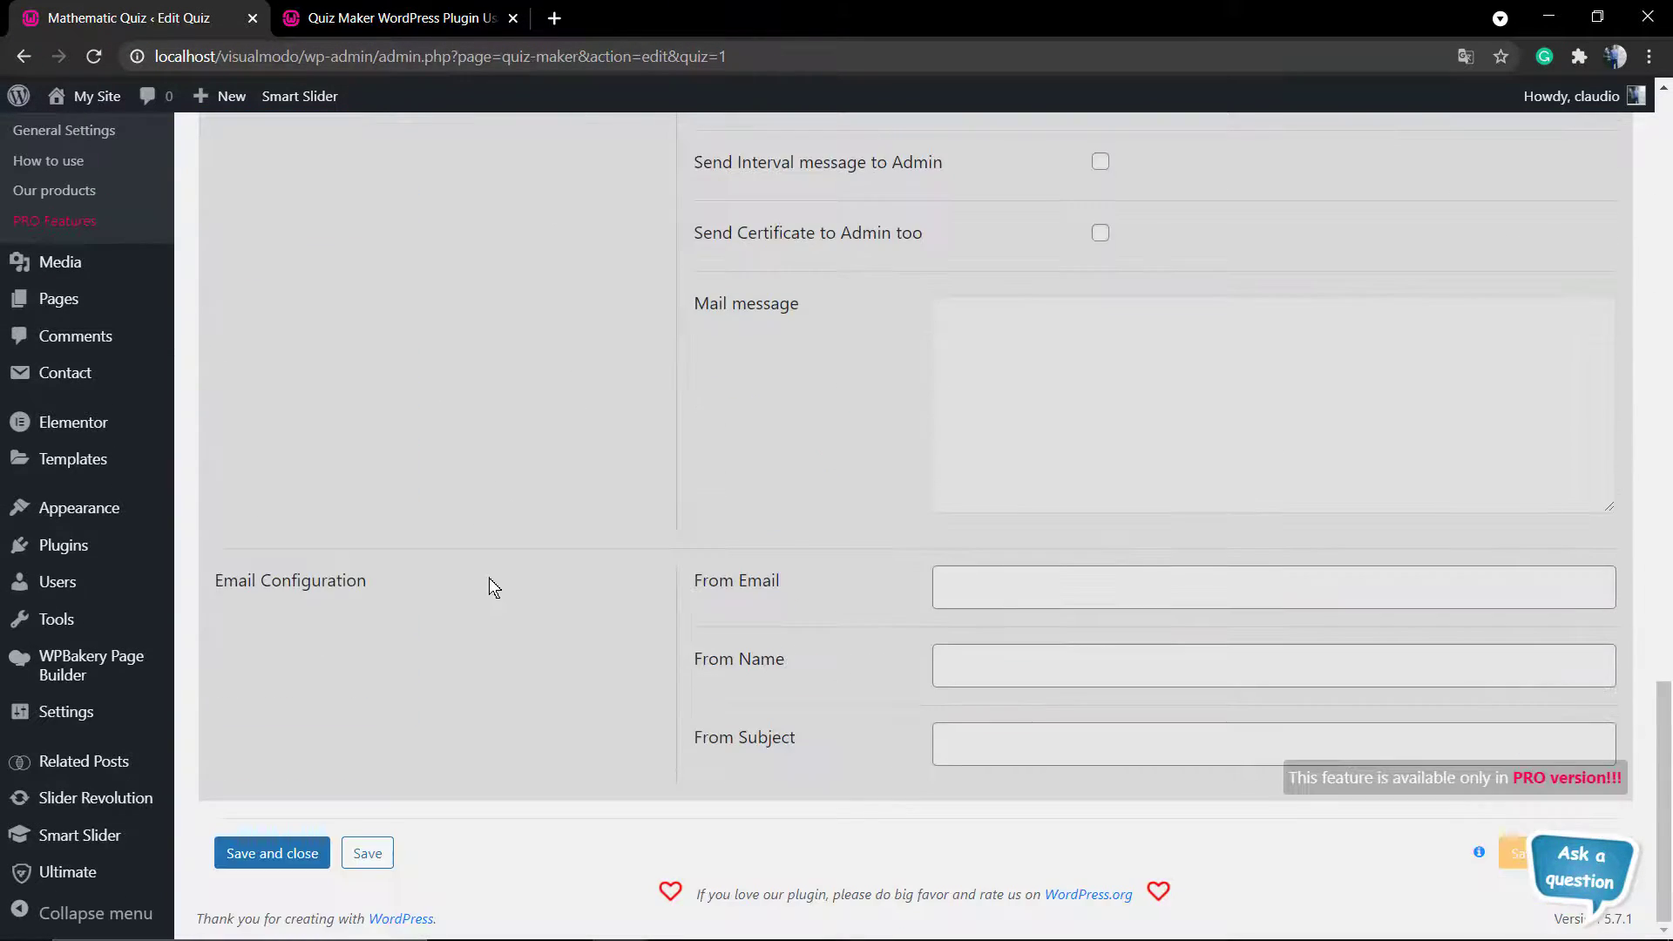
scroll(489, 577, up, 20)
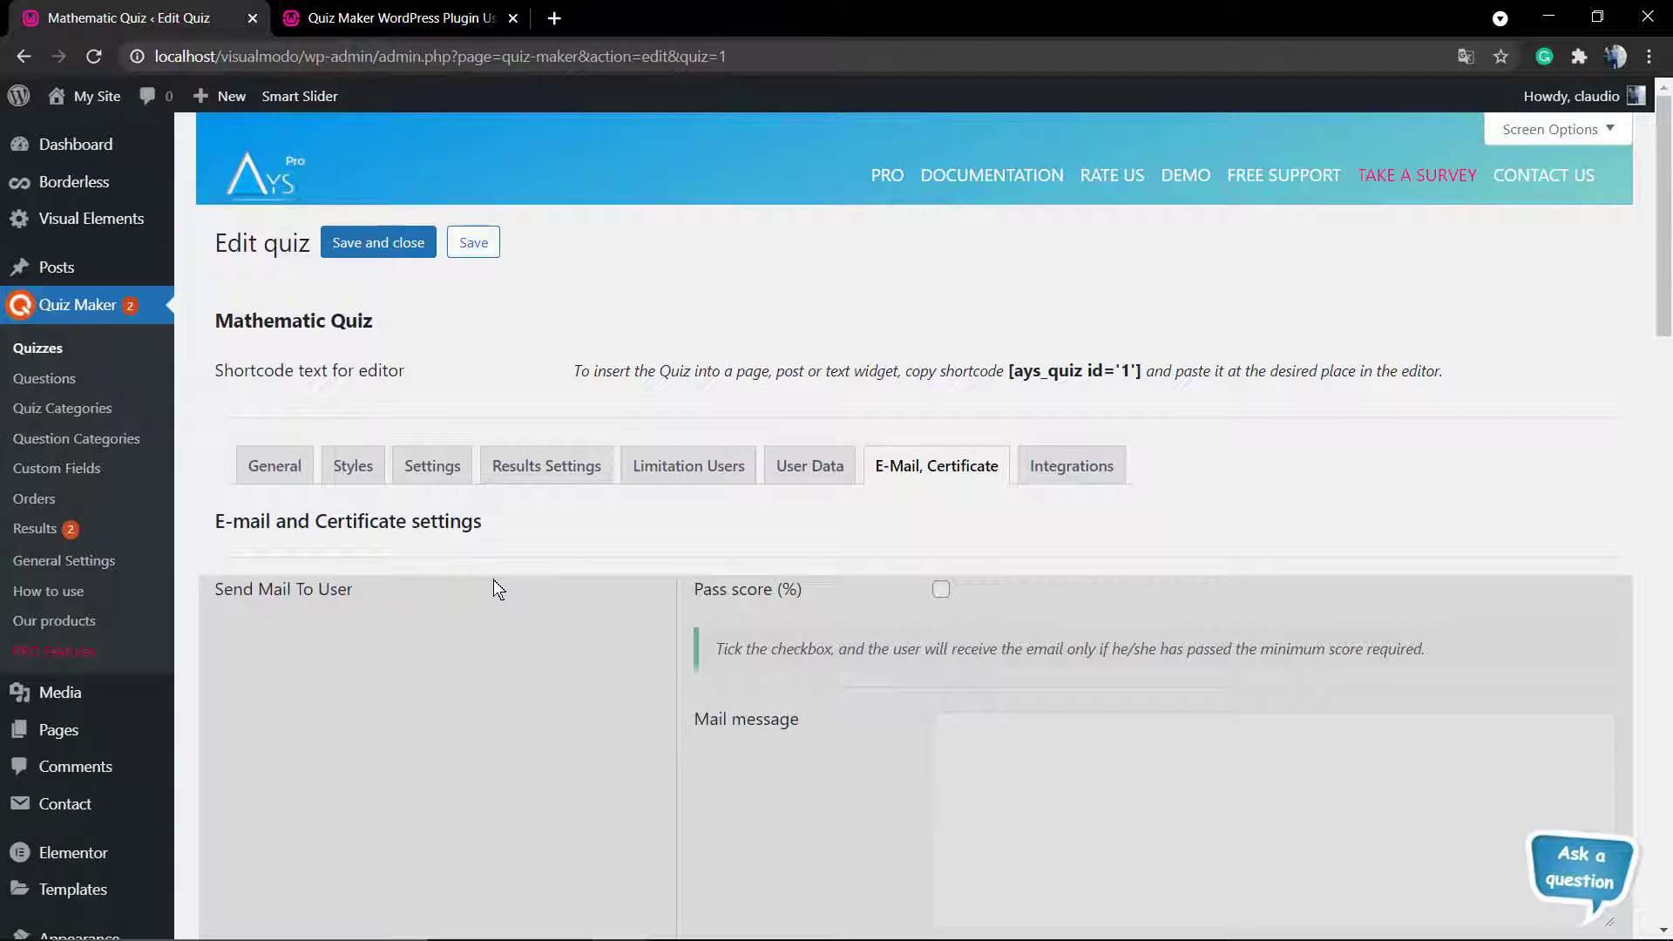
Step: Scroll through the Integrations settings, with MailChimp, PayPal and others disabled, then return to the top
click(1071, 465)
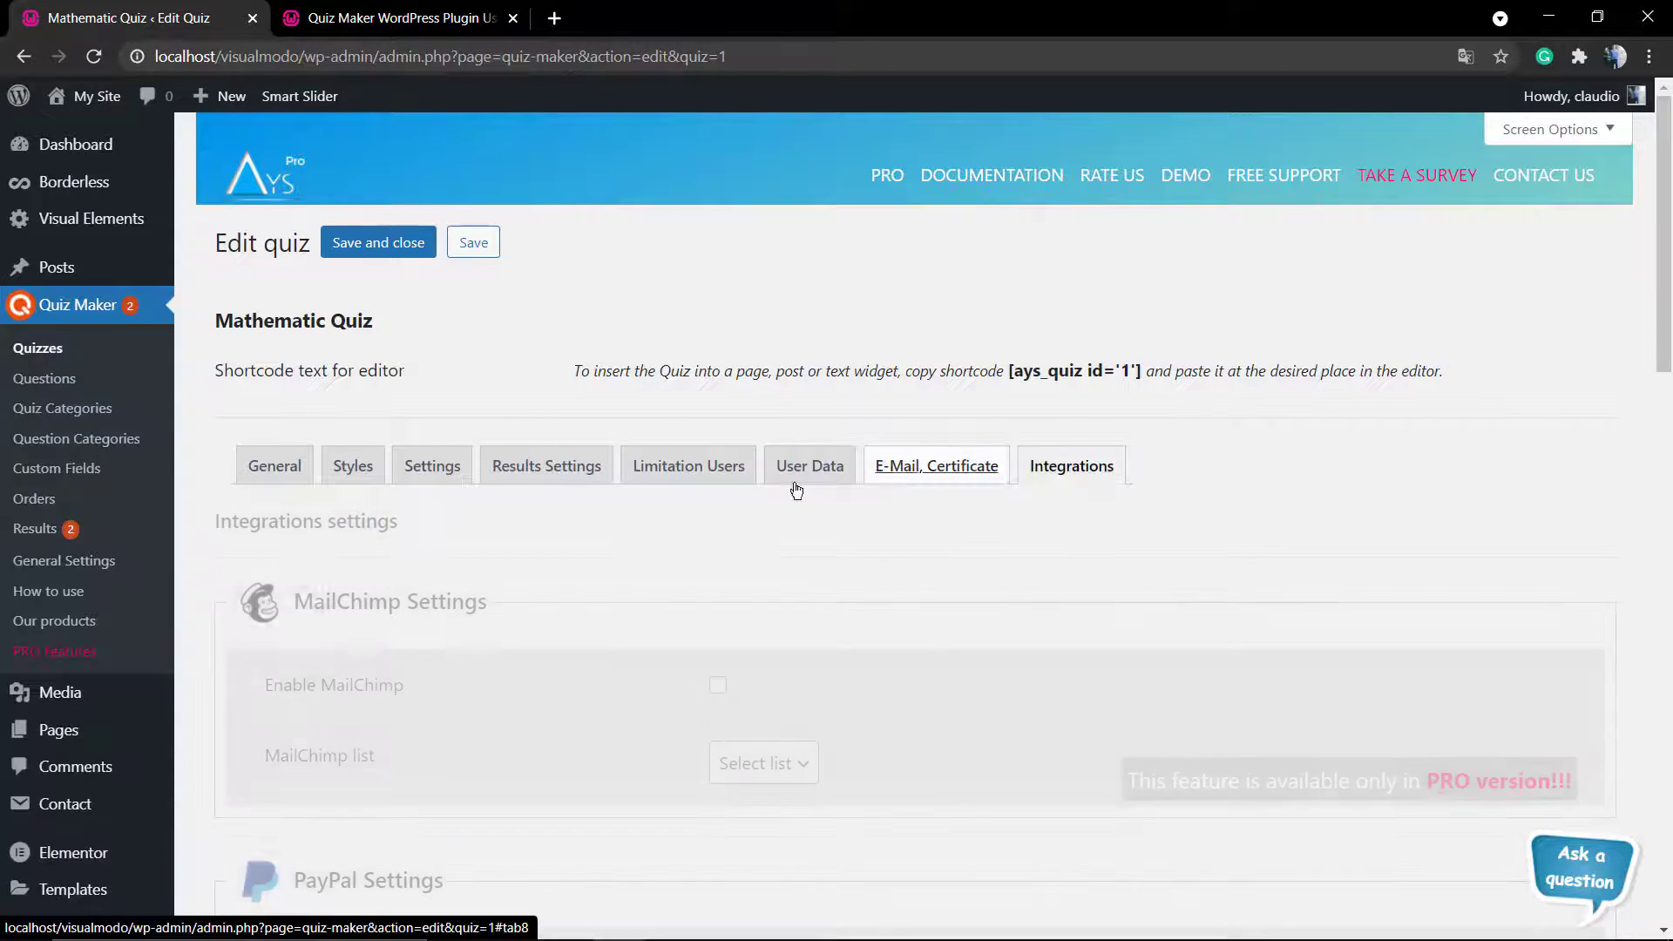
scroll(551, 557, down, 1)
scroll(551, 558, down, 1)
scroll(551, 558, down, 8)
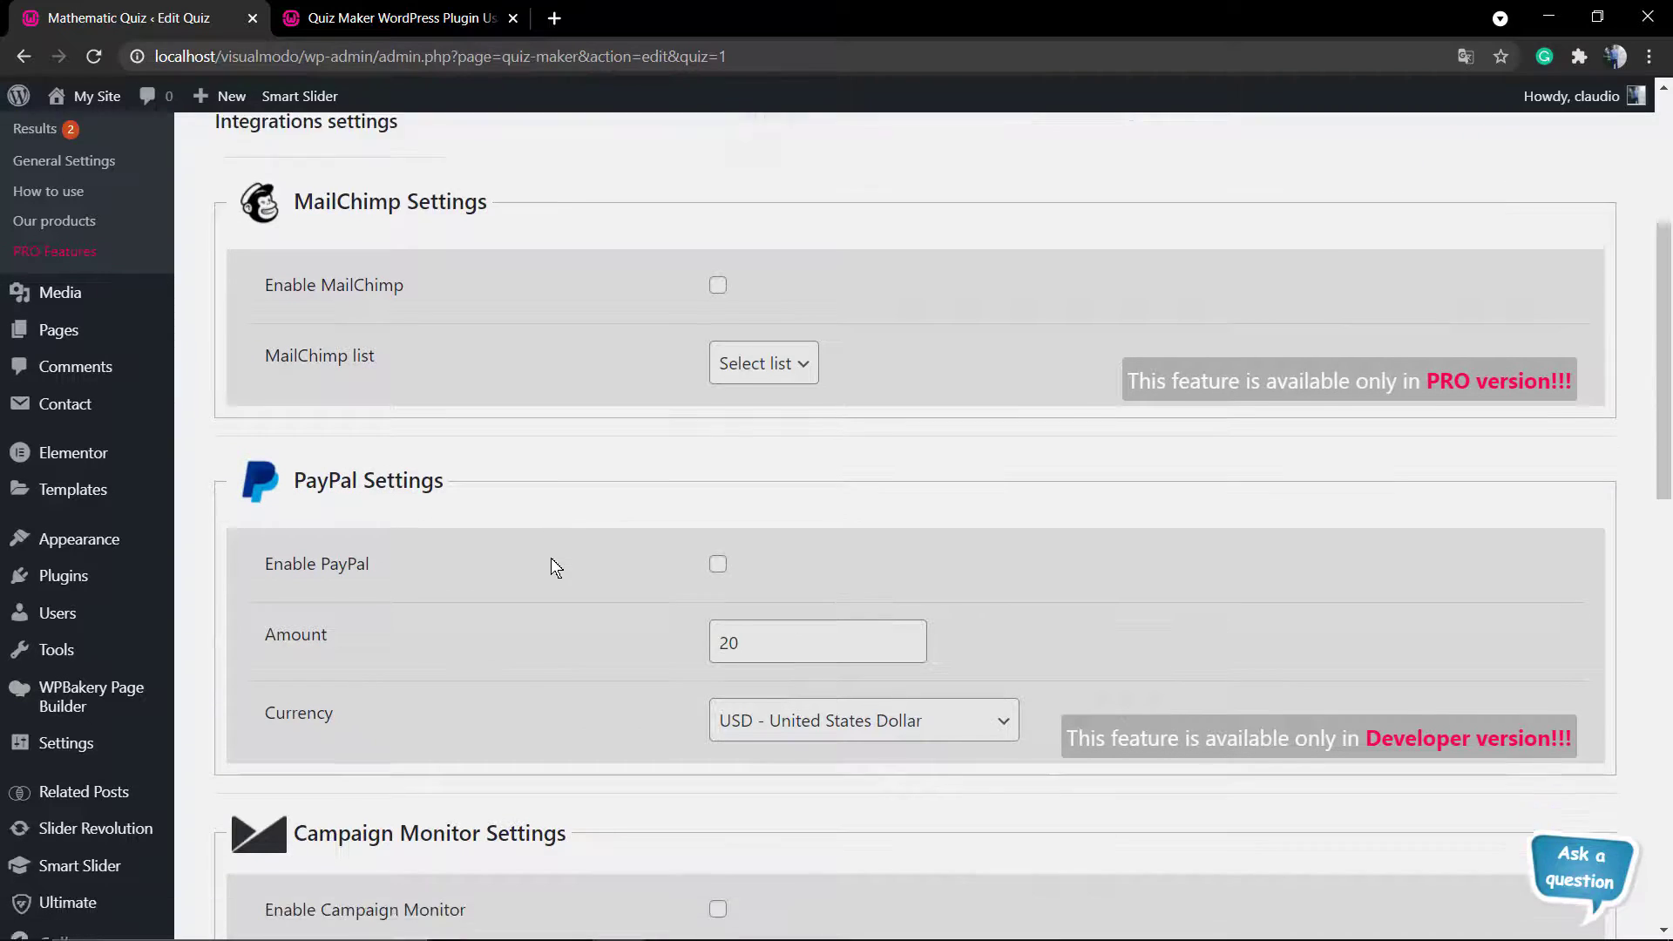
scroll(550, 558, down, 2)
scroll(552, 556, up, 2)
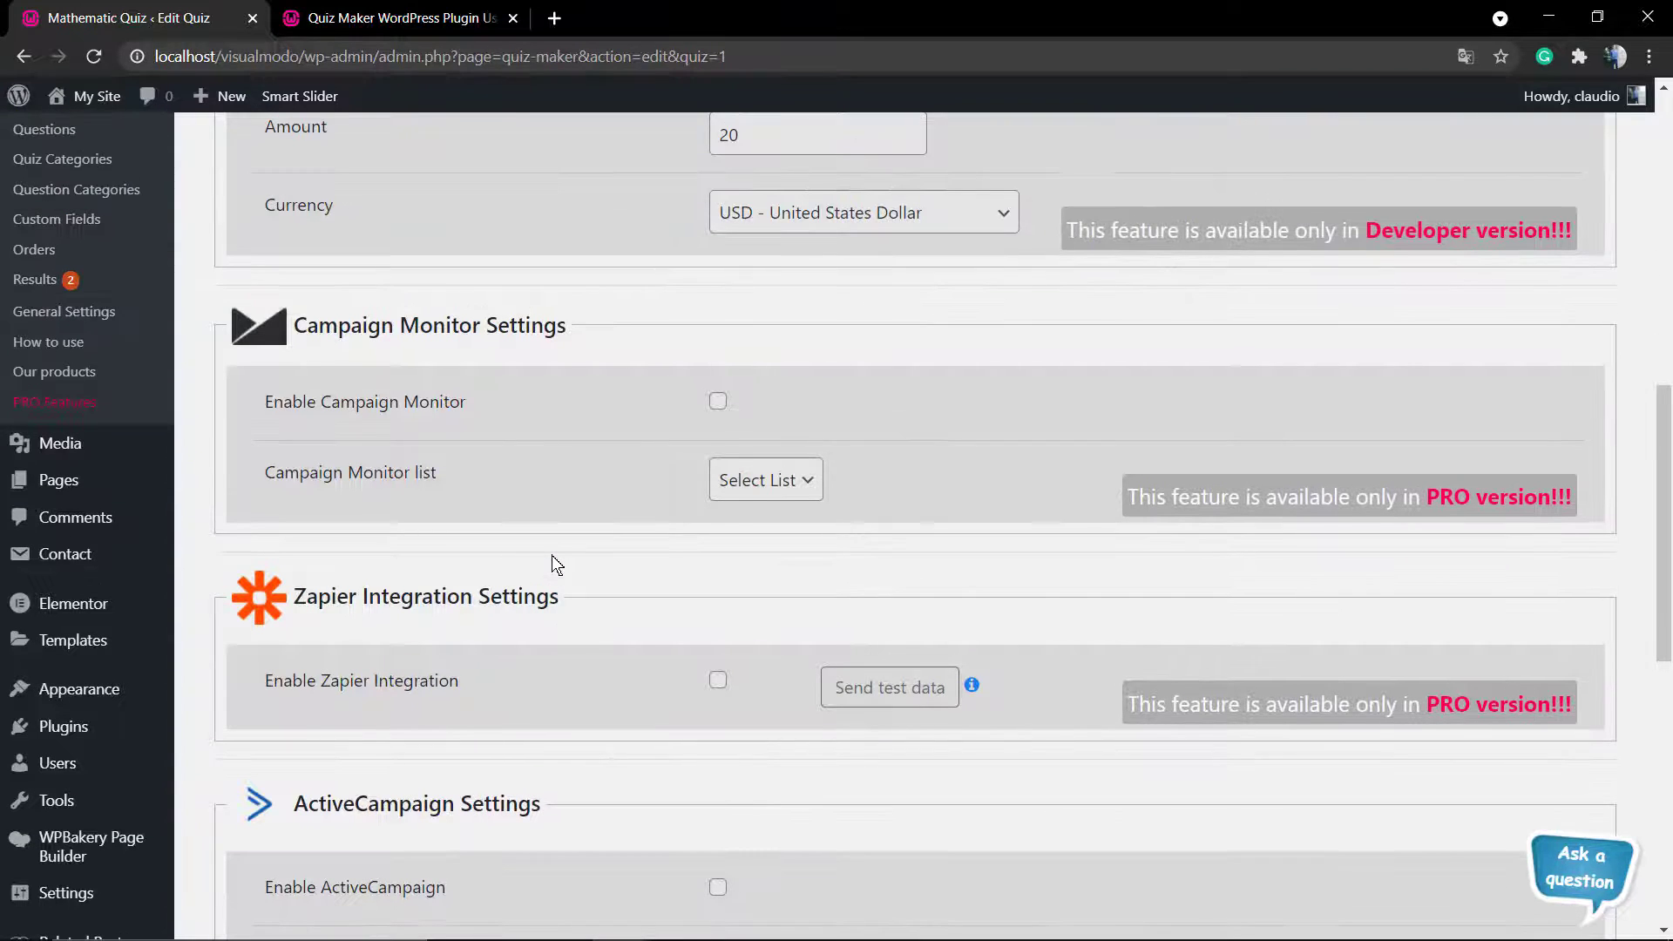
scroll(551, 555, down, 9)
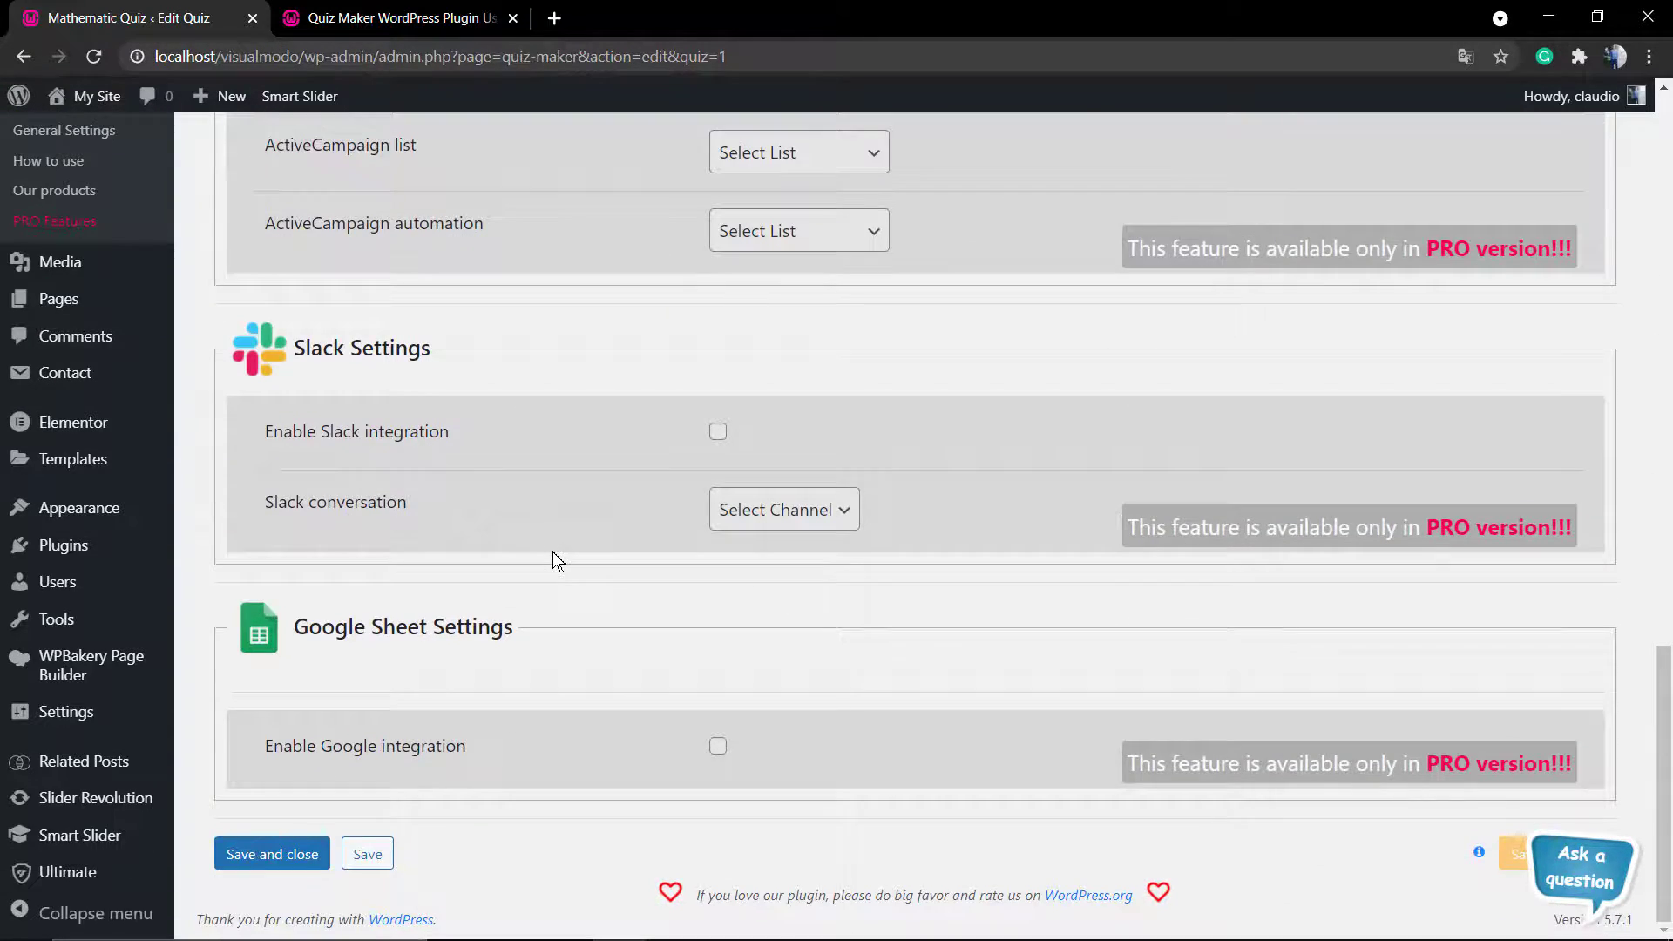
key(Home)
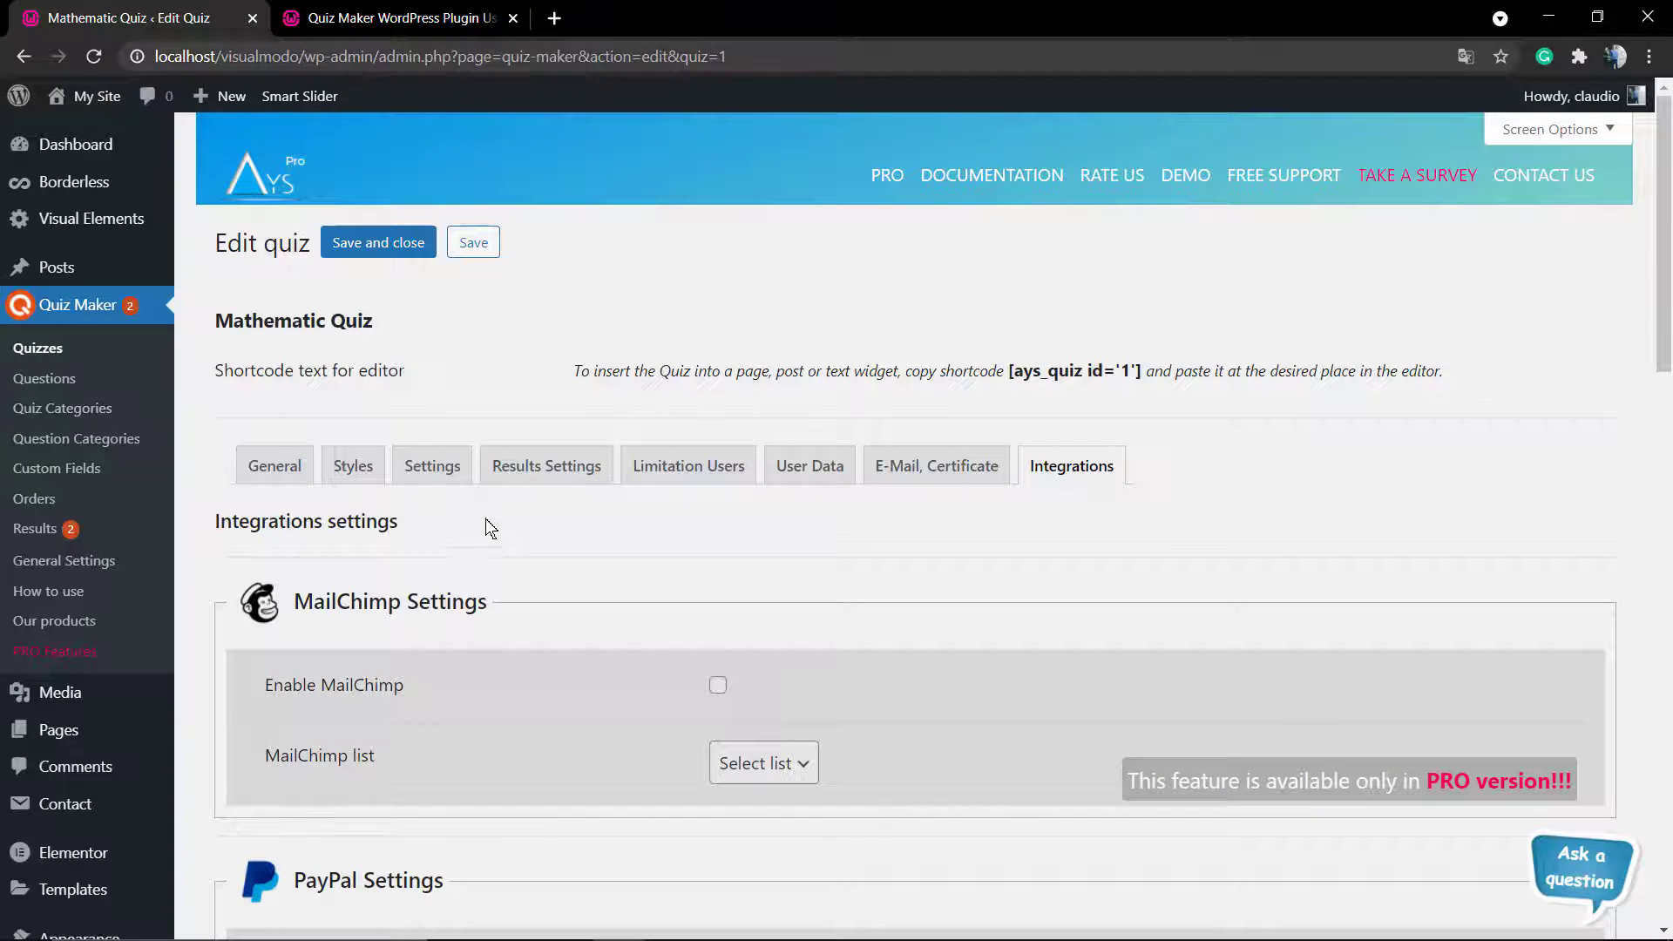
Step: Save the Mathematic Quiz settings, getting the 'Quiz saved.' confirmation
click(470, 252)
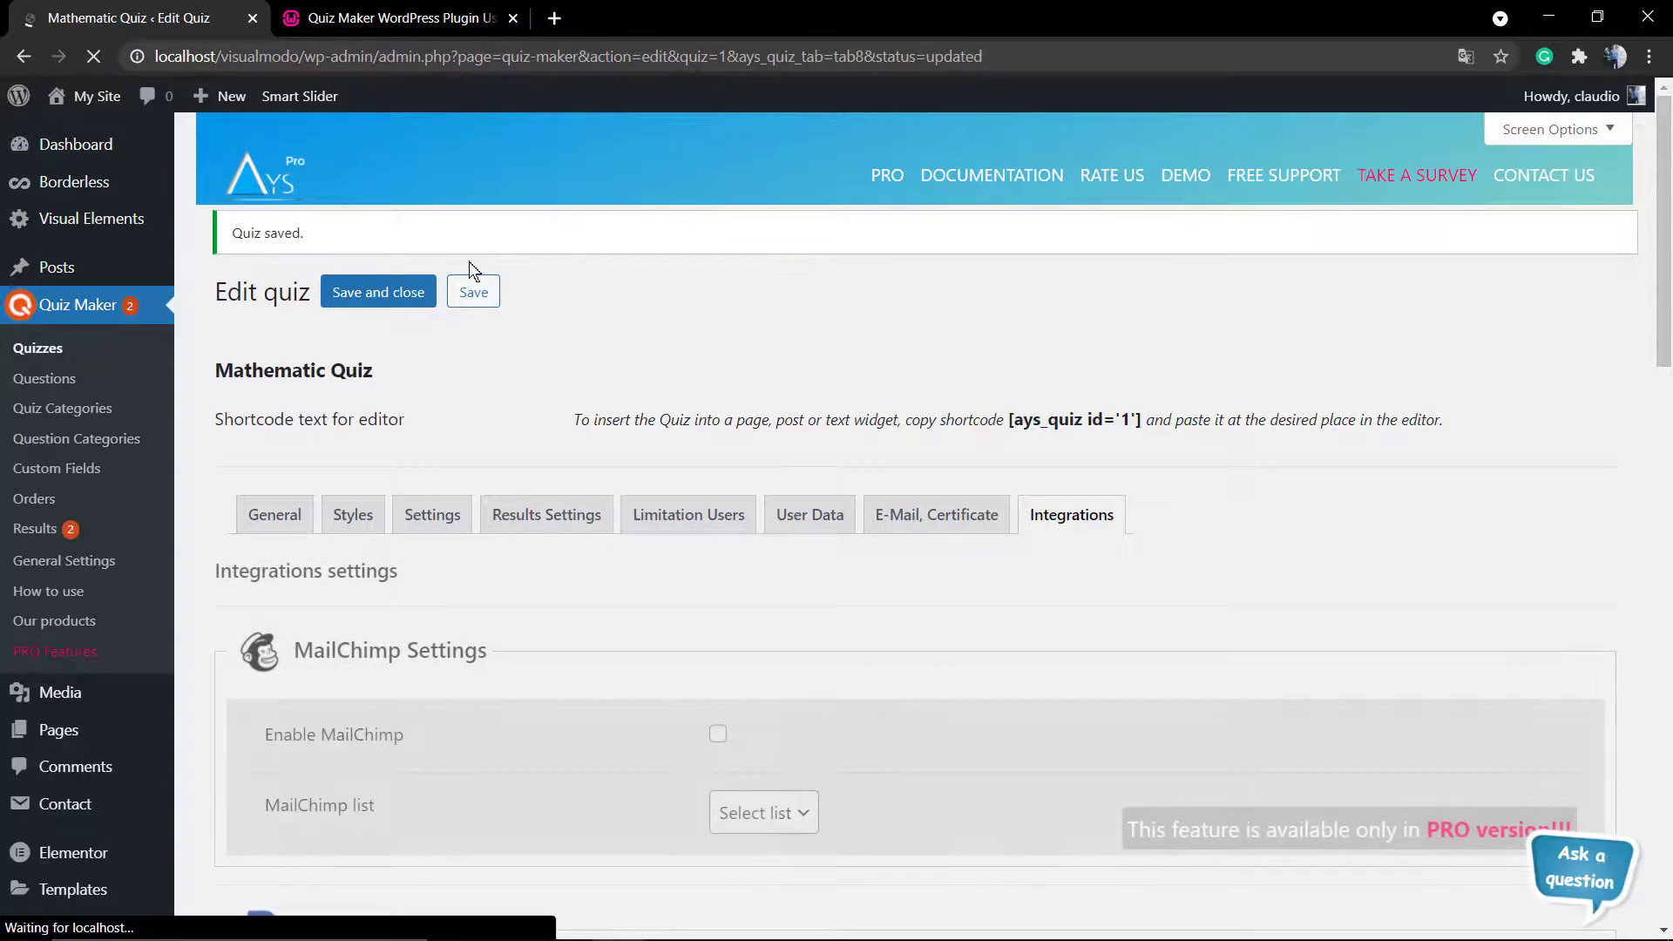